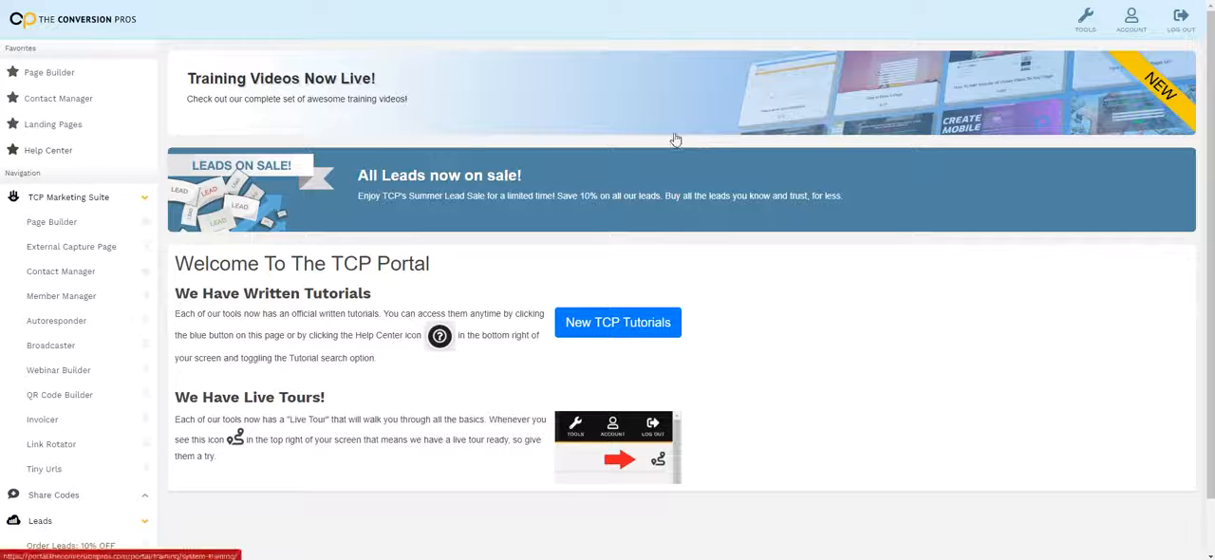
# Open the Page Builder's list of existing pages and dismiss the guided tour prompt
pyautogui.scroll(-1, 673, 137)
pyautogui.scroll(1, 665, 138)
pyautogui.click(60, 228)
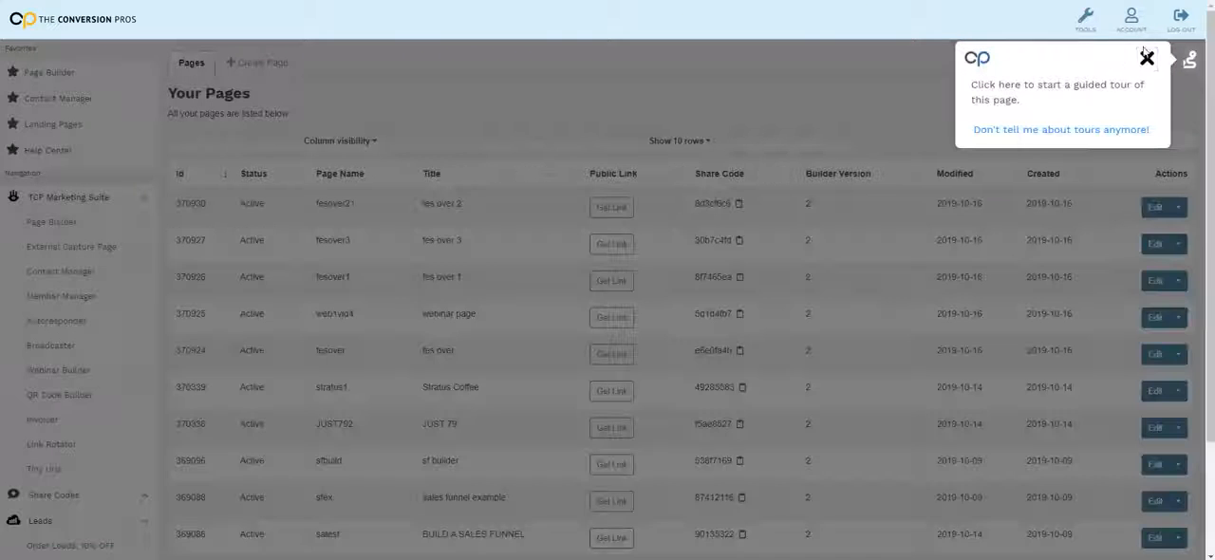
pyautogui.click(1147, 59)
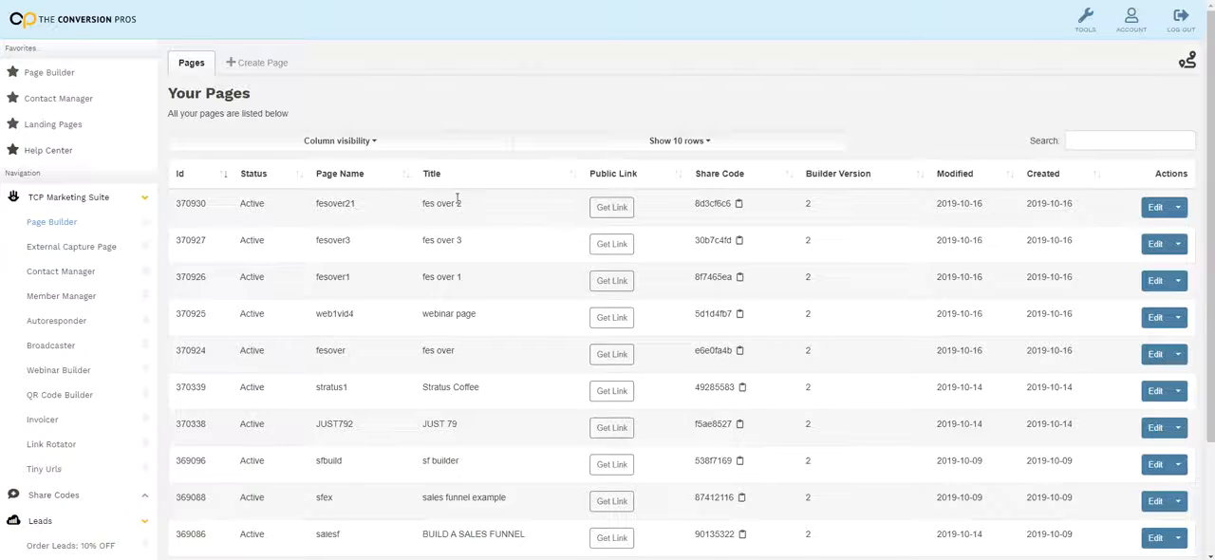
# Open the Landing Page Tutorial from the tool tutorials and skim its instructions on choosing and editing templates
pyautogui.scroll(-5, 86, 250)
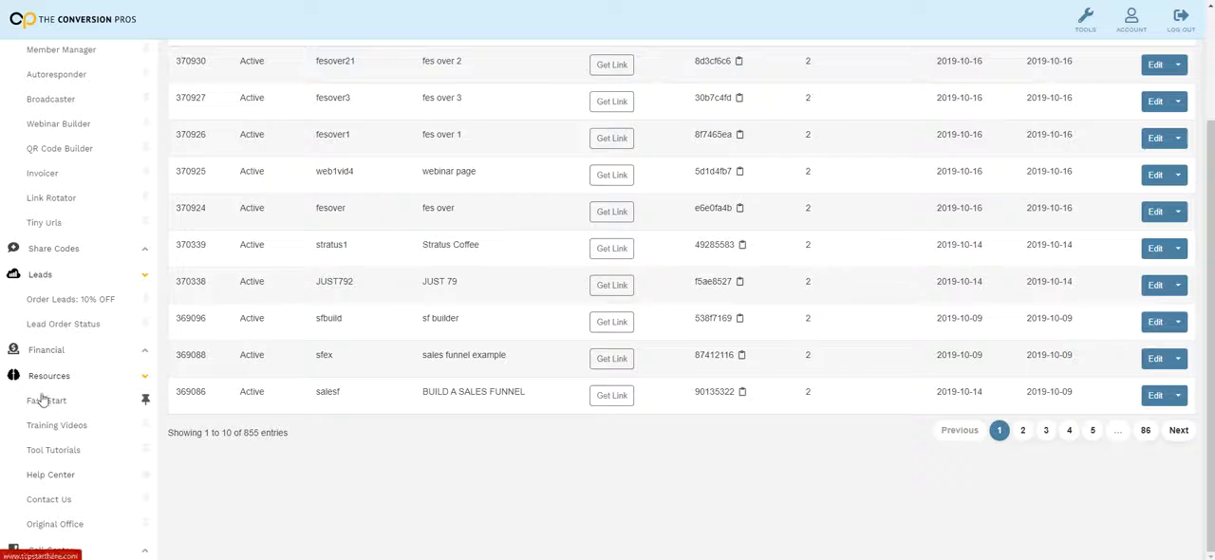
pyautogui.click(52, 451)
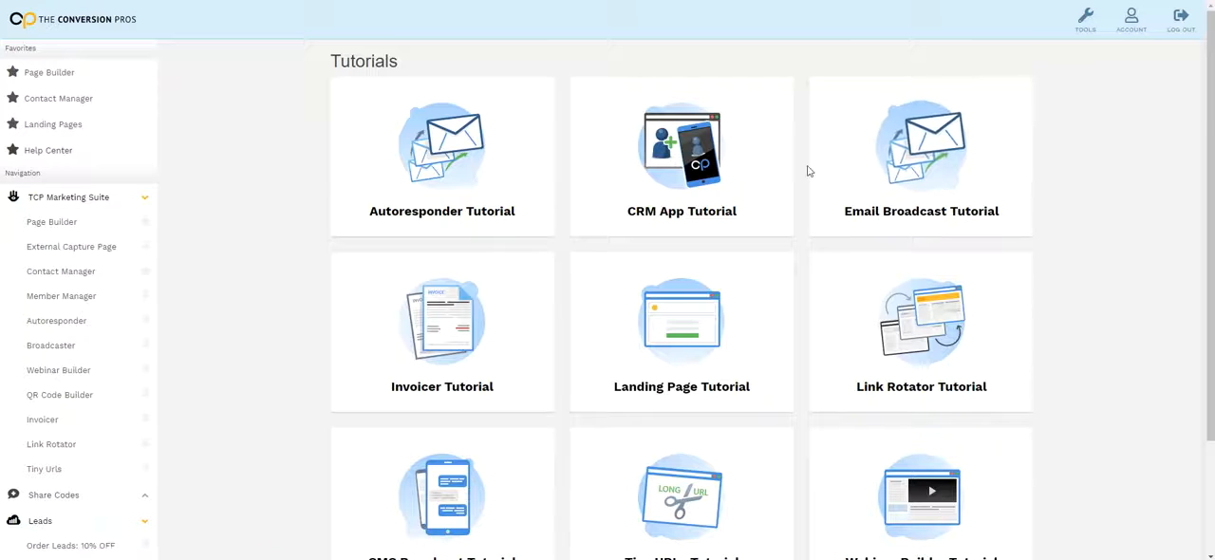
pyautogui.scroll(-1, 677, 126)
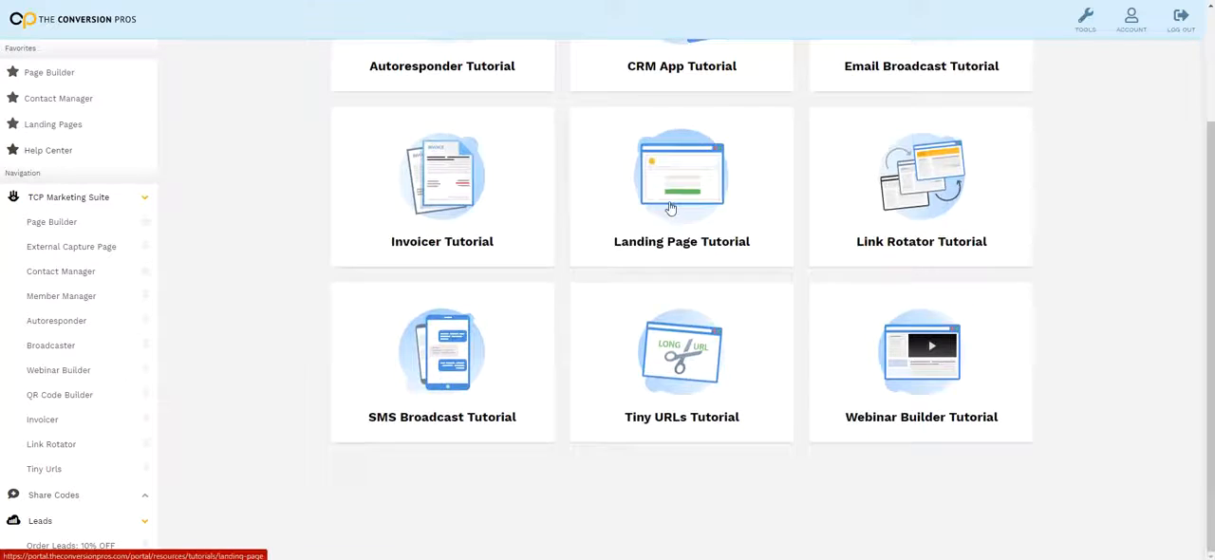
pyautogui.click(660, 209)
pyautogui.scroll(-20, 629, 187)
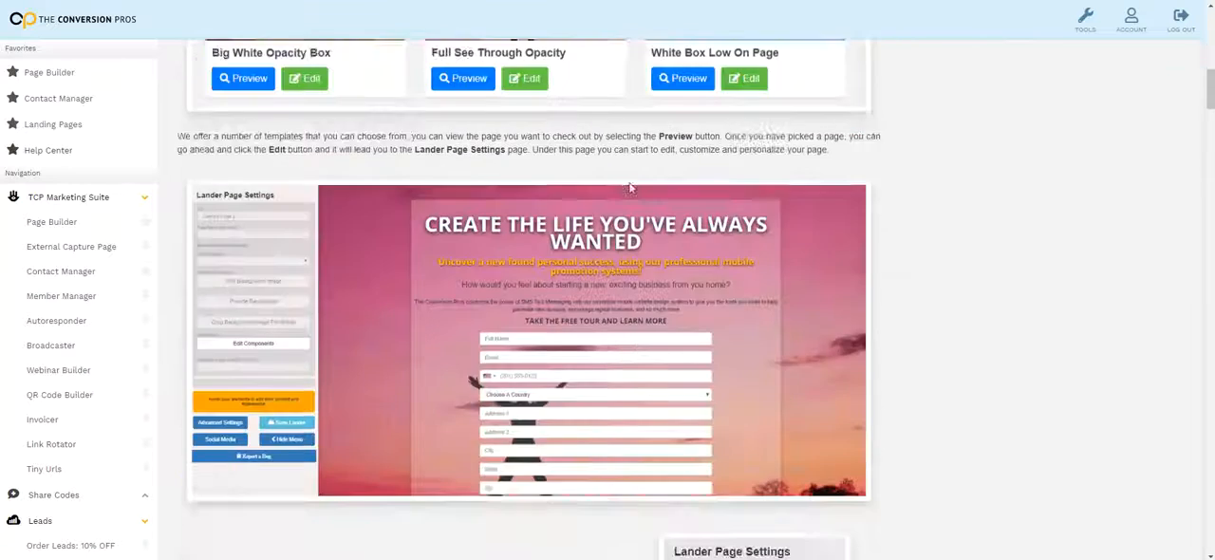
pyautogui.scroll(20, 631, 186)
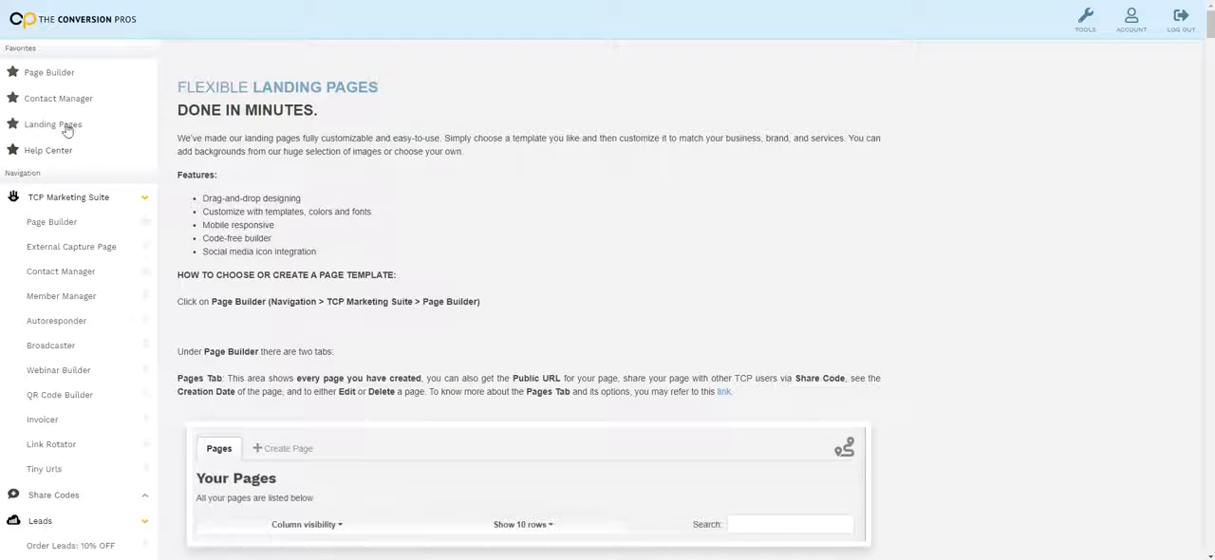
# Return to the Page Builder, dismiss the guided tour prompt and open the templates for creating a page
pyautogui.click(52, 222)
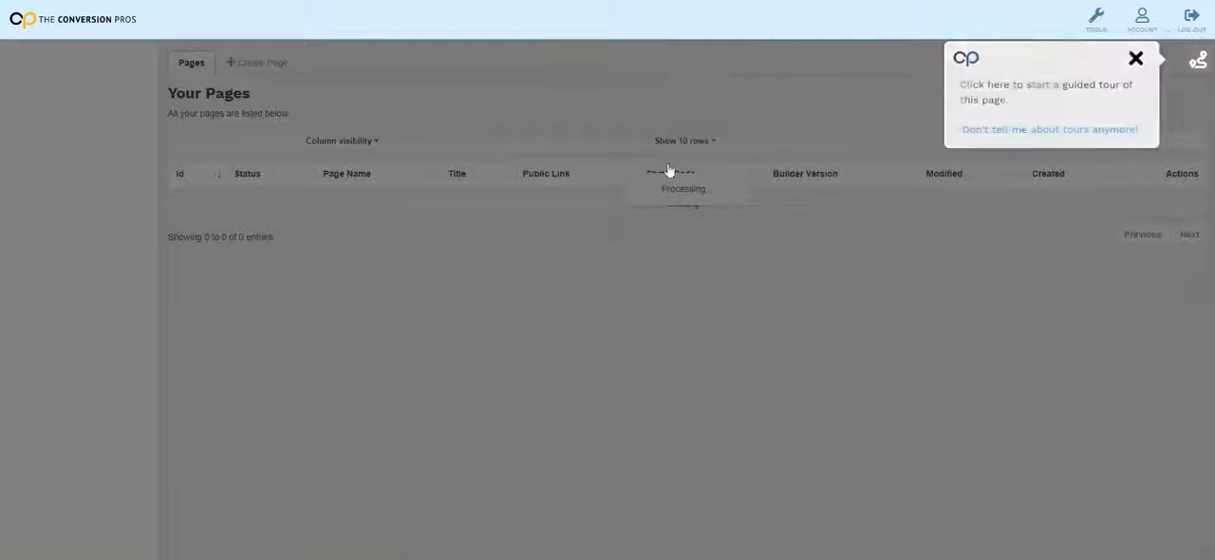
pyautogui.click(1136, 58)
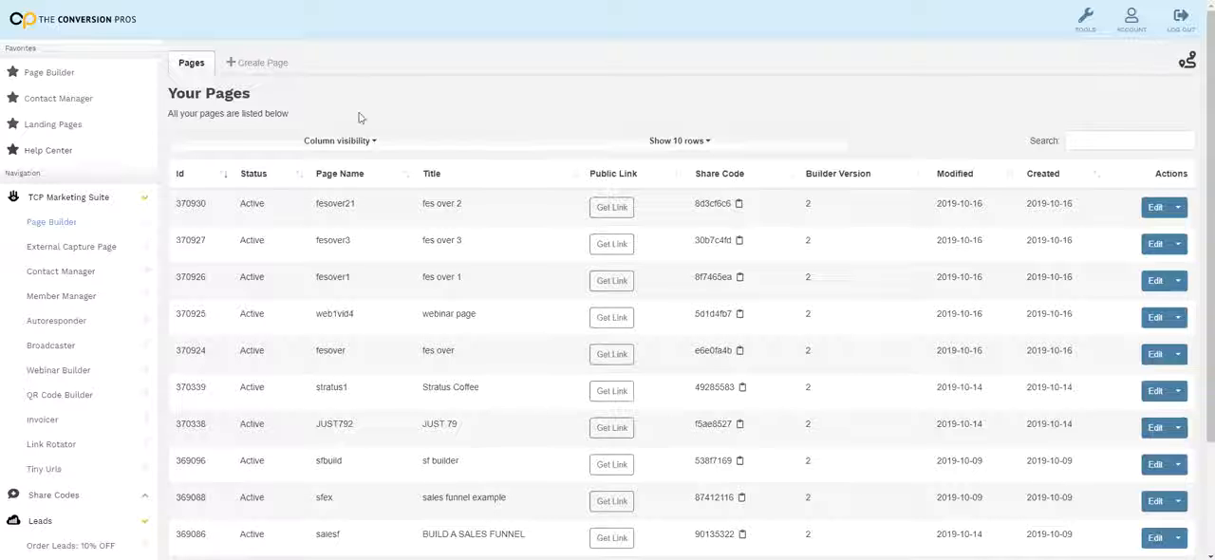
pyautogui.click(261, 69)
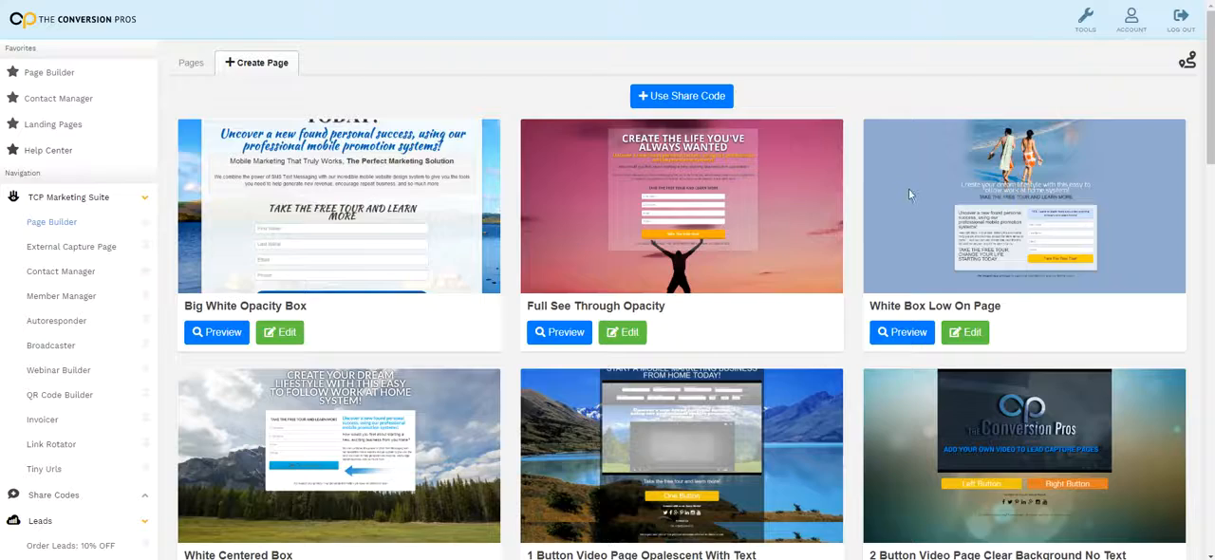
# Browse the page templates and open the Full See Through Opacity template for editing
pyautogui.scroll(-12, 367, 168)
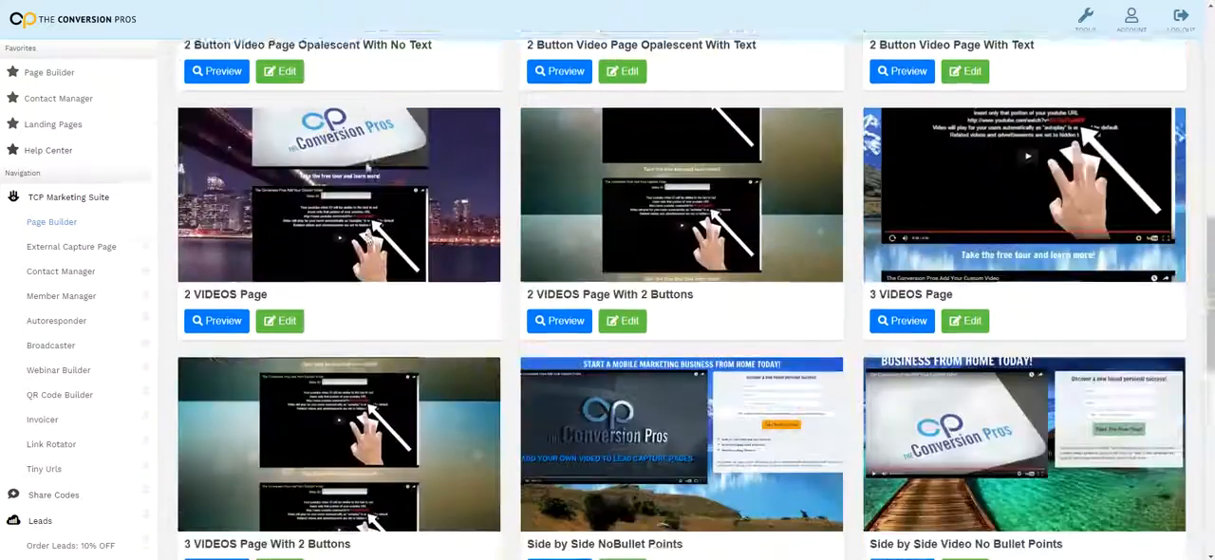
pyautogui.scroll(13, 959, 193)
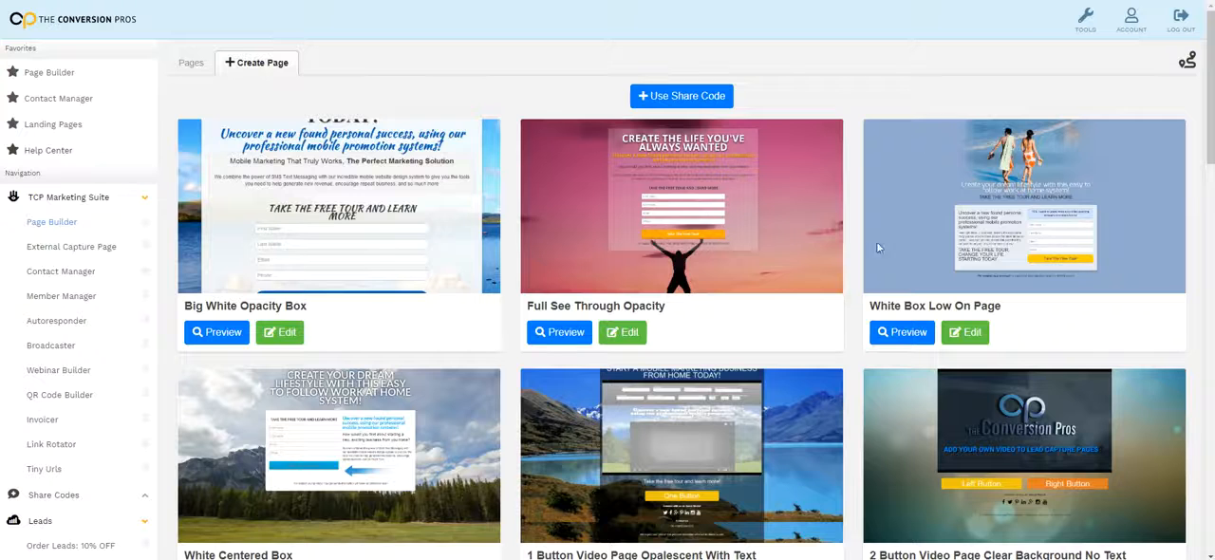
pyautogui.scroll(-3, 439, 145)
pyautogui.scroll(3, 378, 411)
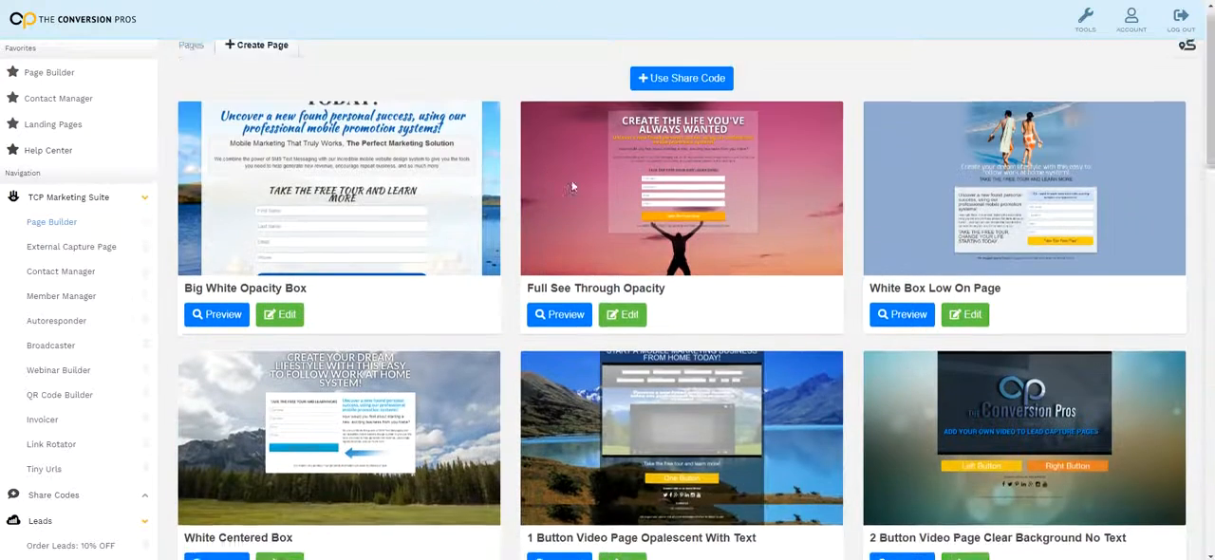
pyautogui.scroll(-10, 962, 261)
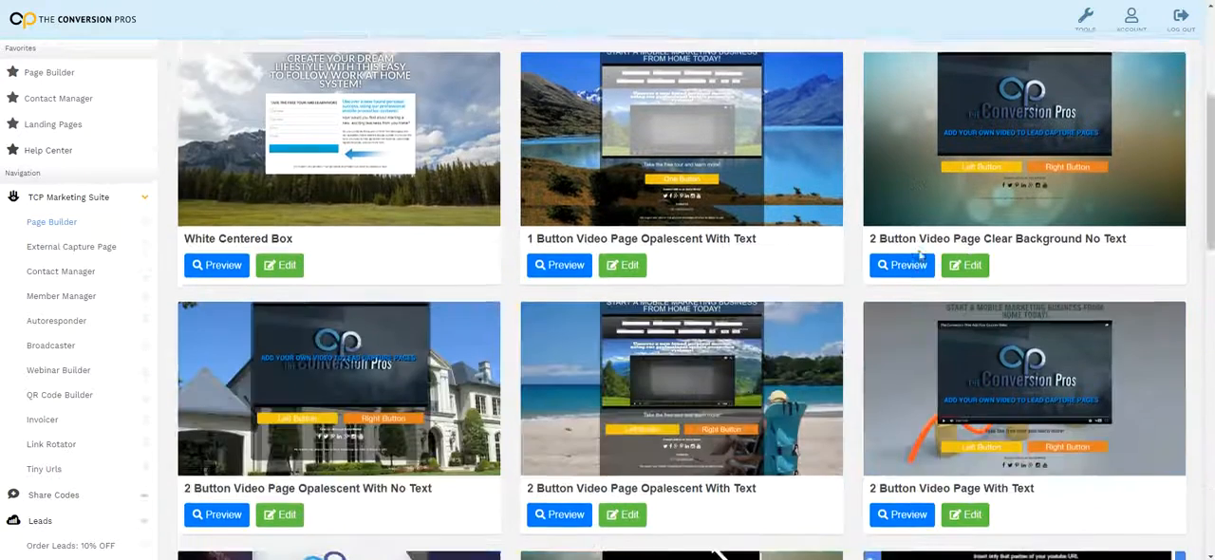
pyautogui.scroll(10, 792, 278)
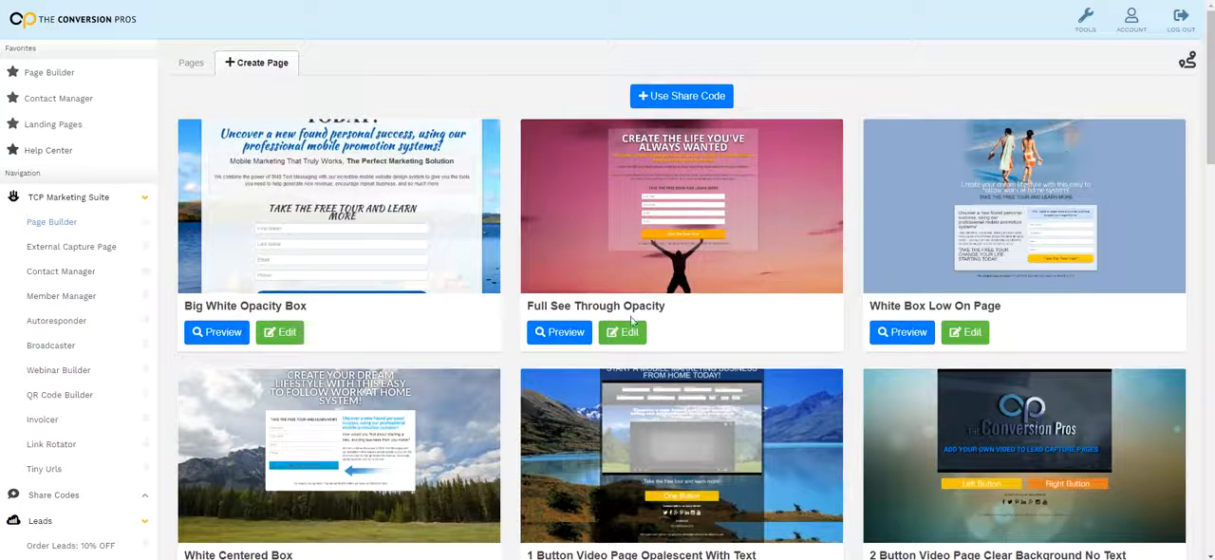
pyautogui.click(629, 326)
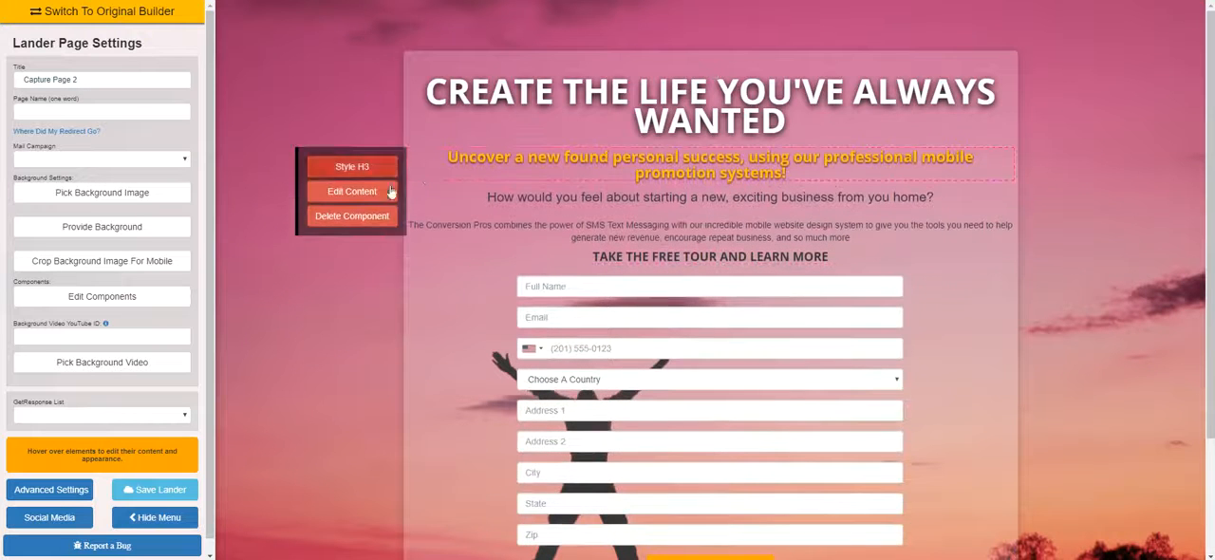
# Delete the yellow subheadline and the two introductory paragraphs beneath the main headline
pyautogui.click(376, 217)
pyautogui.click(377, 238)
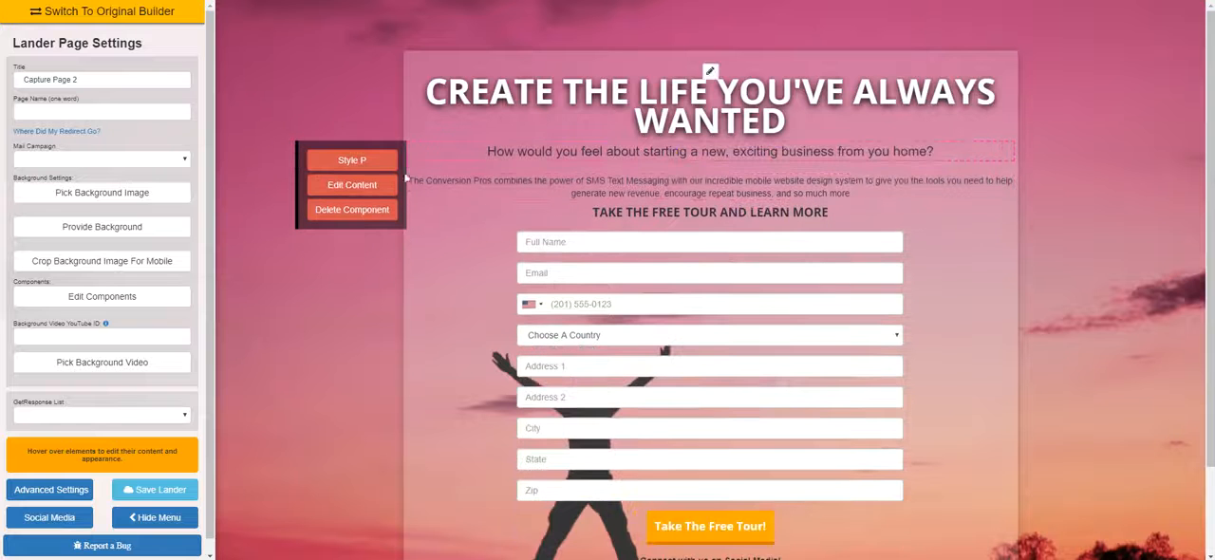
pyautogui.click(379, 209)
pyautogui.click(361, 231)
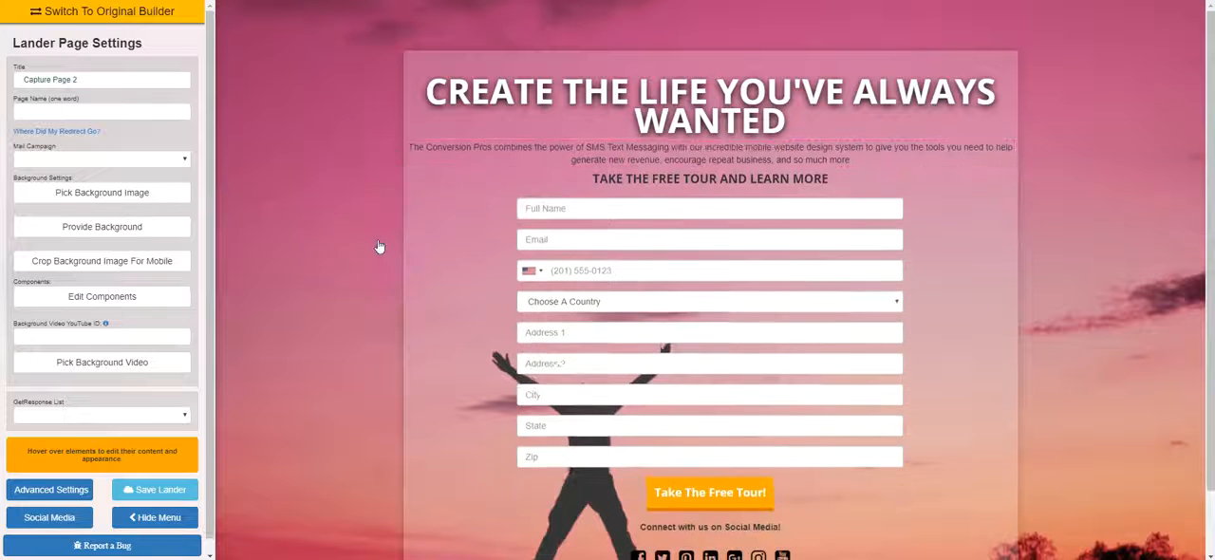
pyautogui.click(382, 212)
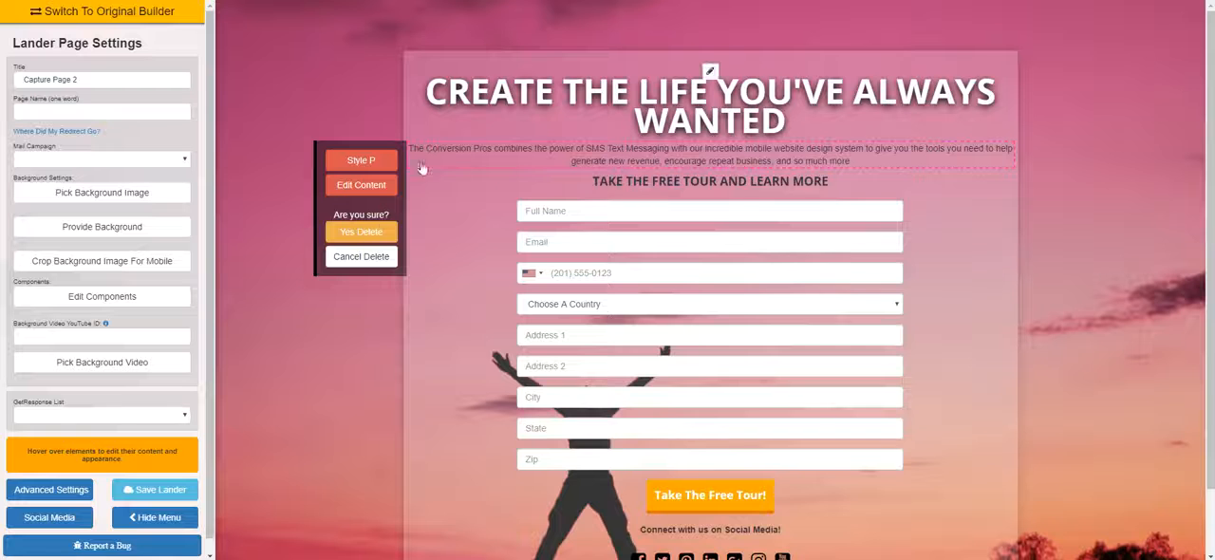
pyautogui.click(361, 232)
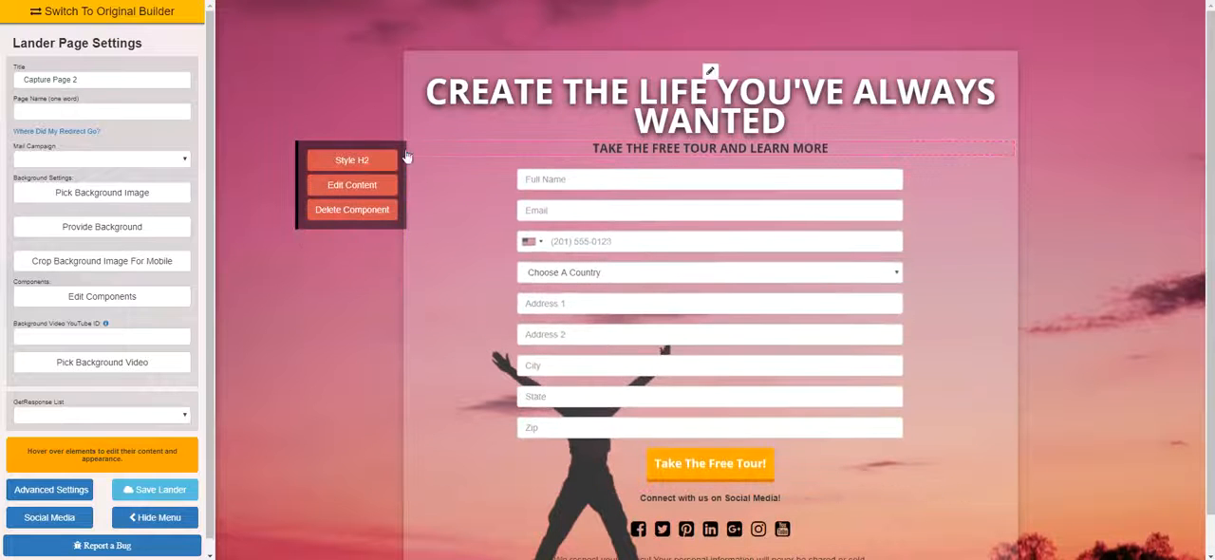
# Delete the "Take the free tour and learn more" heading, the contact form and the social media section
pyautogui.click(349, 209)
pyautogui.click(360, 231)
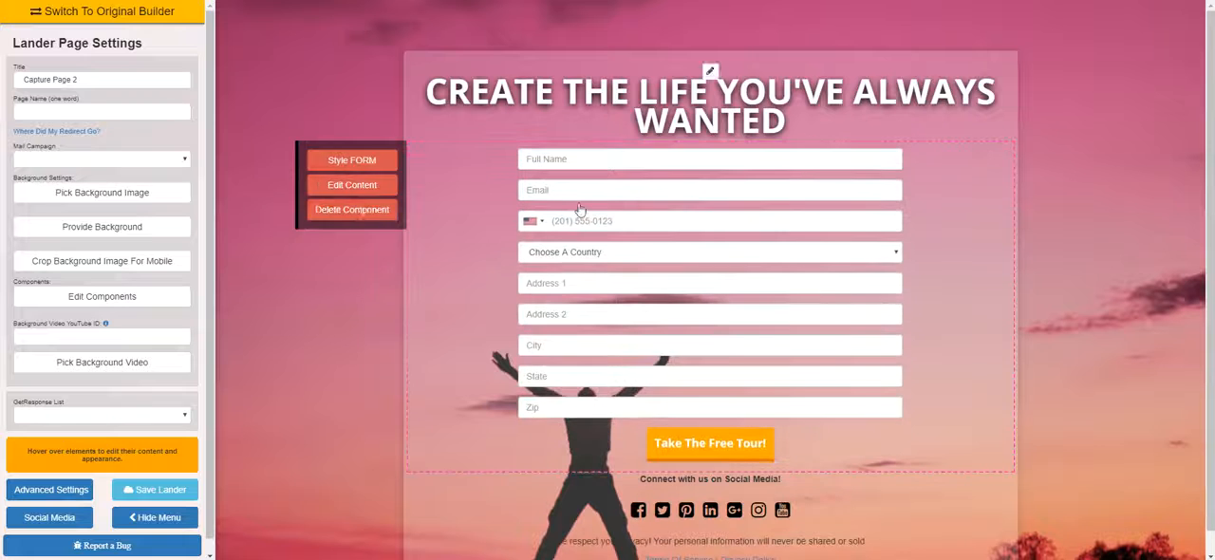
pyautogui.click(356, 209)
pyautogui.click(361, 231)
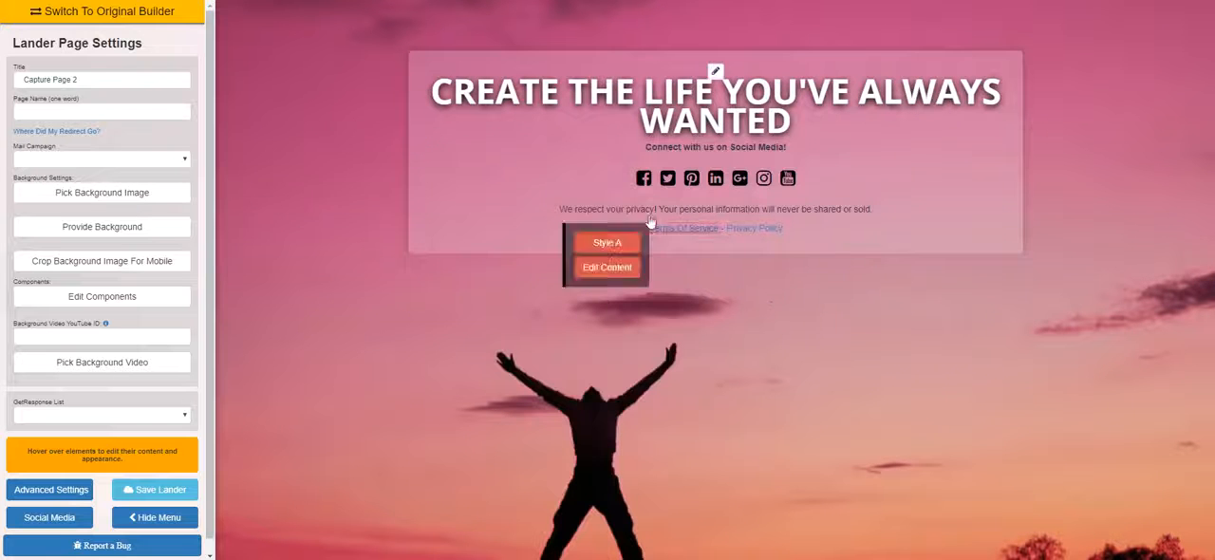
pyautogui.click(356, 209)
pyautogui.click(365, 231)
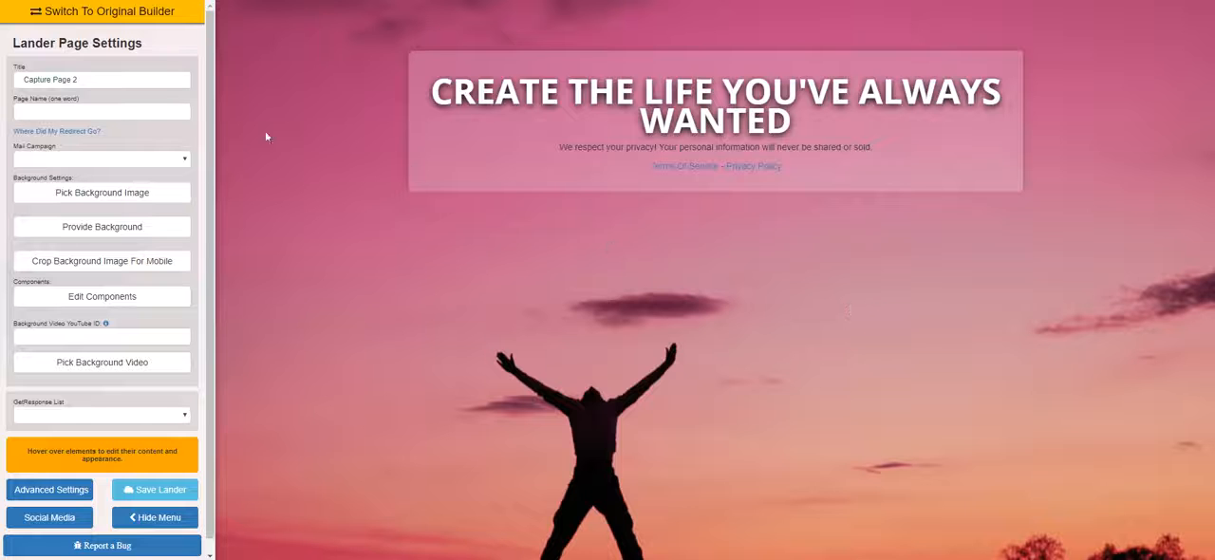
# Open the background image library and look through its image categories
pyautogui.click(133, 197)
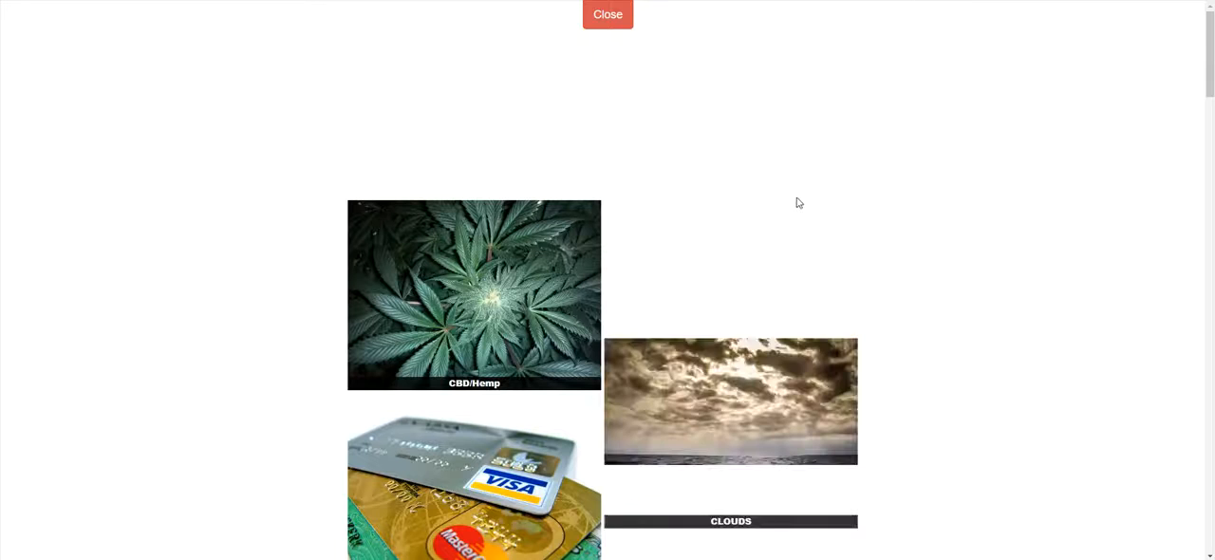
pyautogui.scroll(-6, 881, 174)
pyautogui.scroll(6, 883, 175)
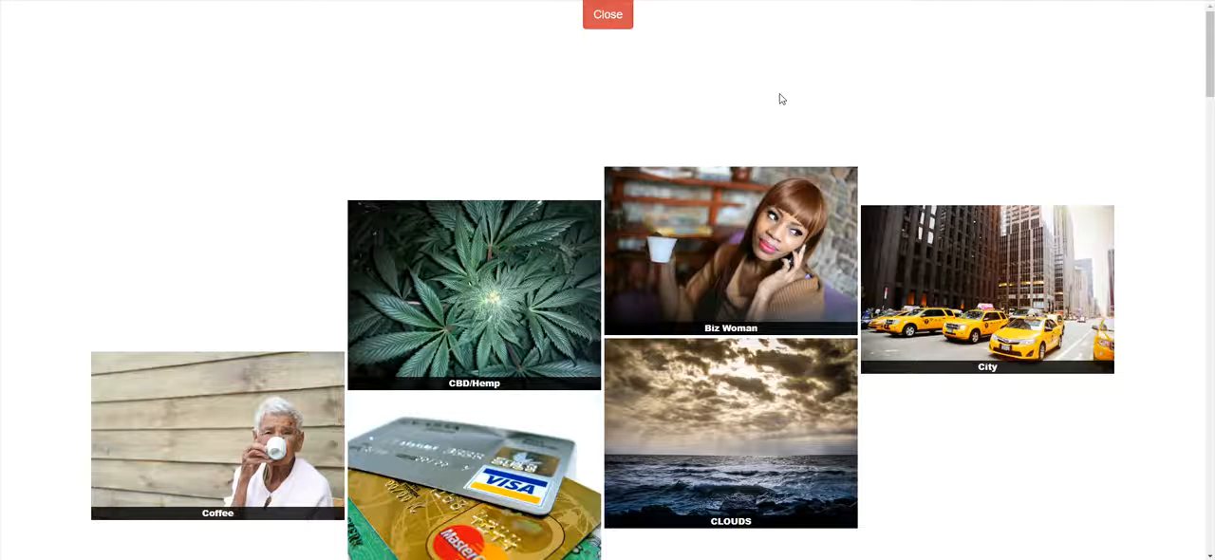
pyautogui.scroll(-6, 781, 98)
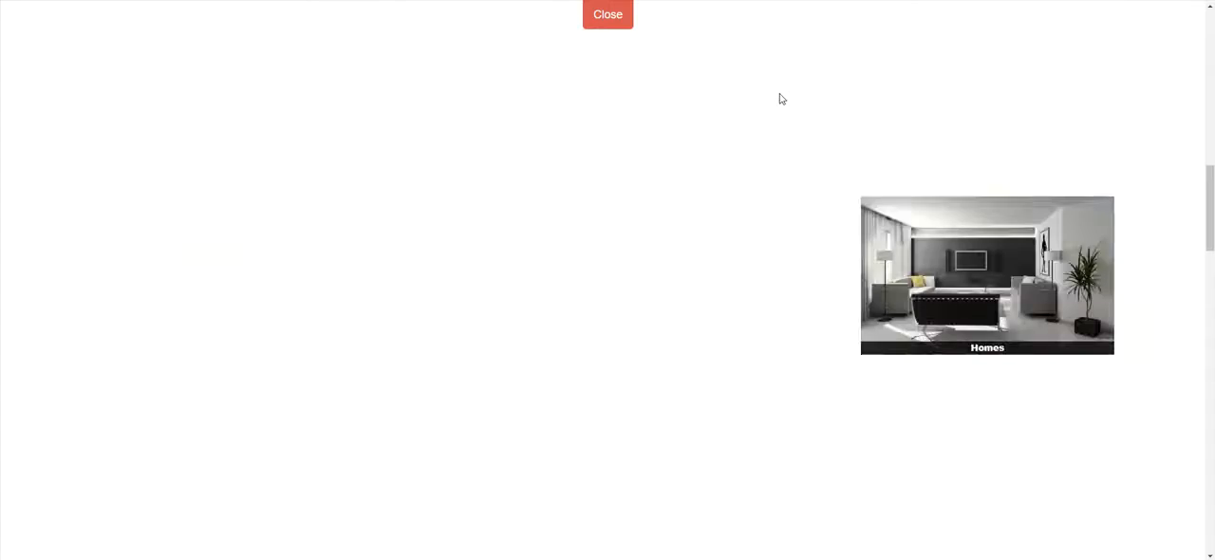
pyautogui.scroll(-10, 781, 98)
pyautogui.scroll(15, 781, 99)
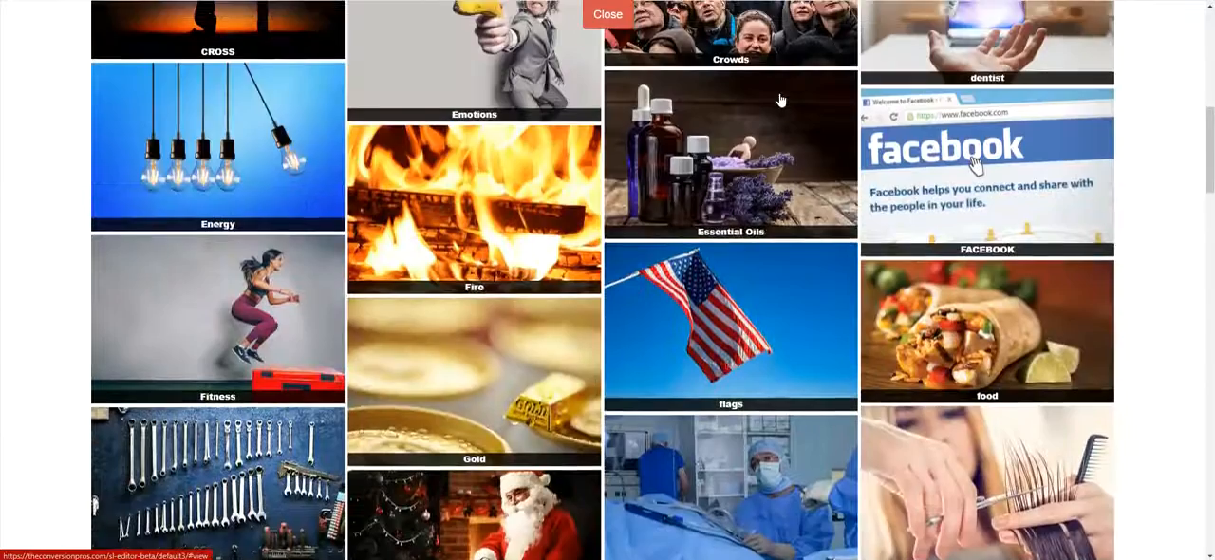
pyautogui.scroll(7, 781, 99)
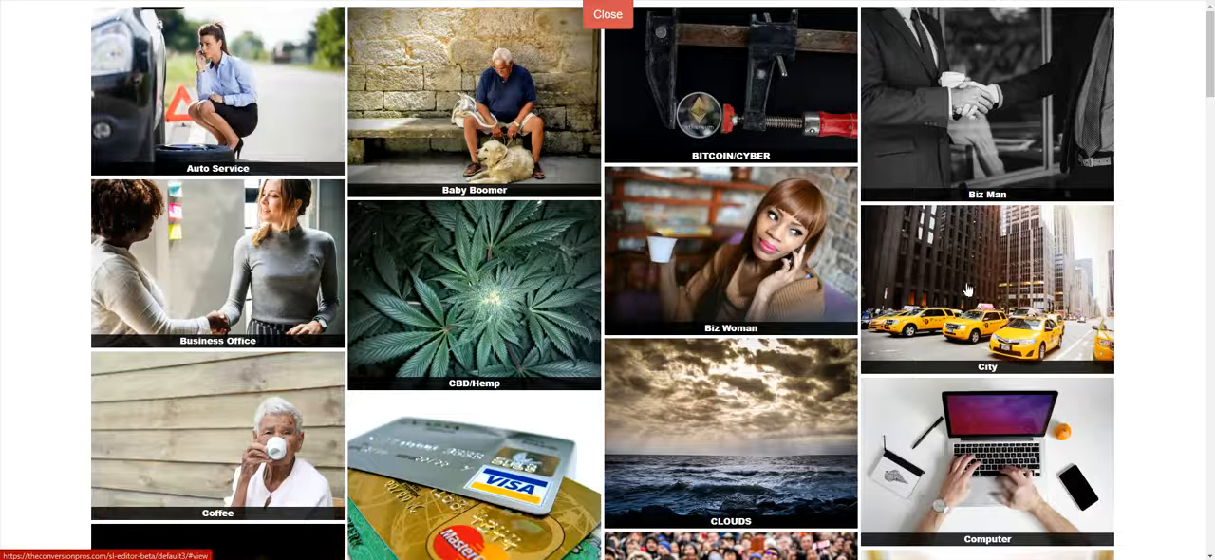
# Browse the Computer category and select the close-up photo of an open laptop on a dark desk as the background
pyautogui.click(1022, 446)
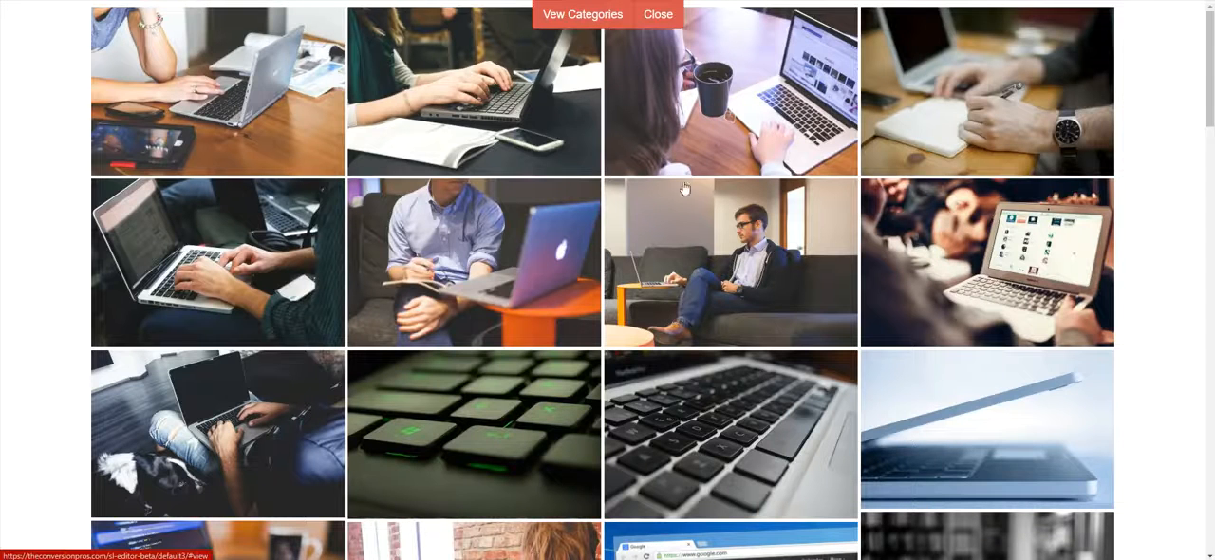
pyautogui.scroll(-8, 616, 182)
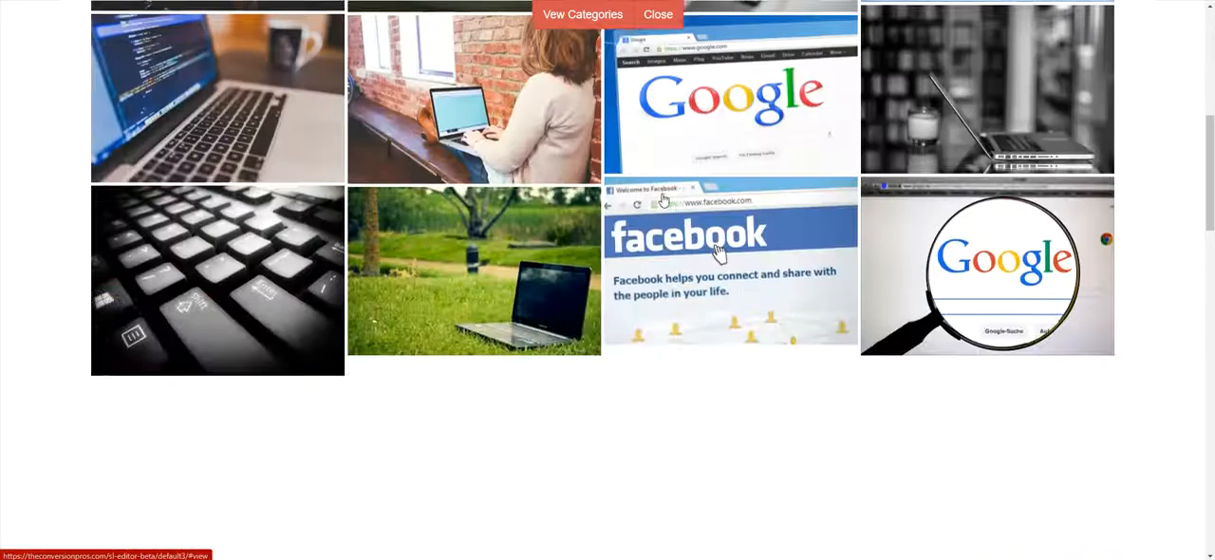
pyautogui.scroll(-3, 665, 197)
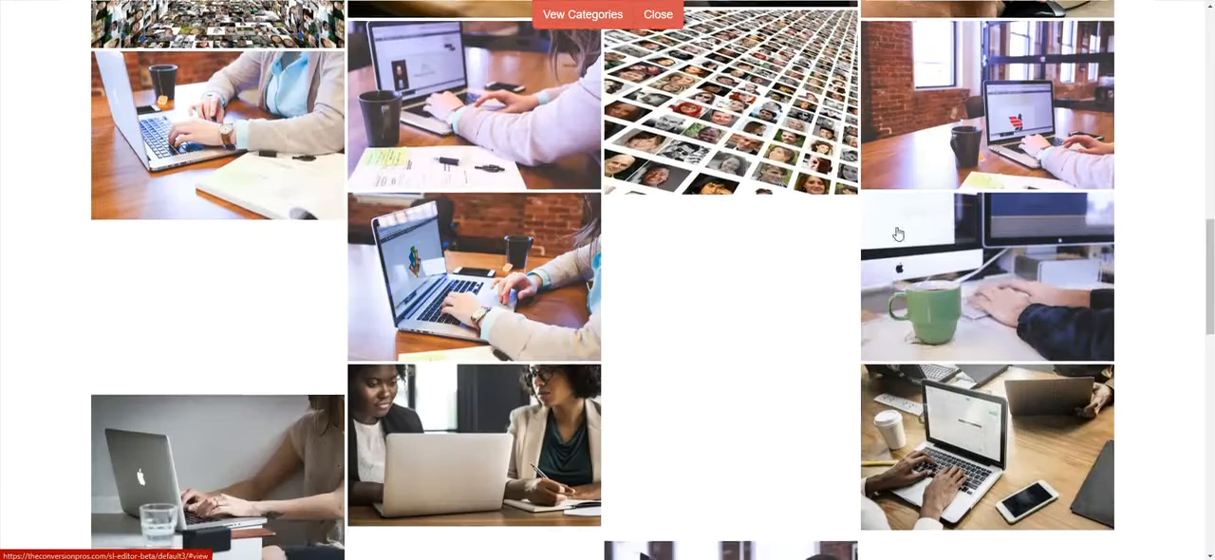
pyautogui.scroll(-5, 899, 231)
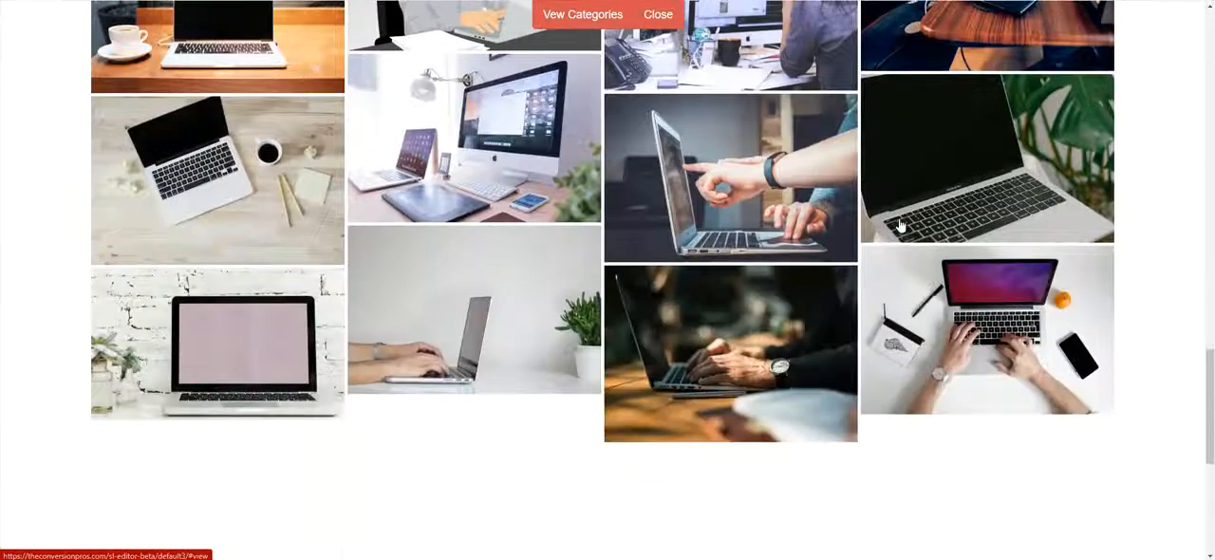
pyautogui.scroll(-4, 902, 223)
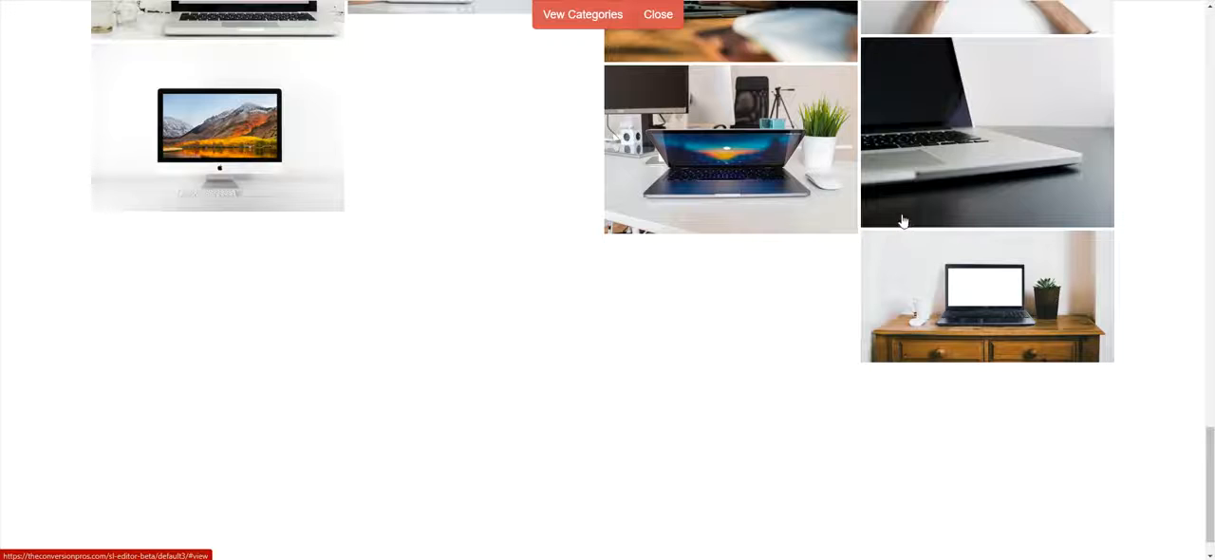
pyautogui.scroll(-1, 905, 221)
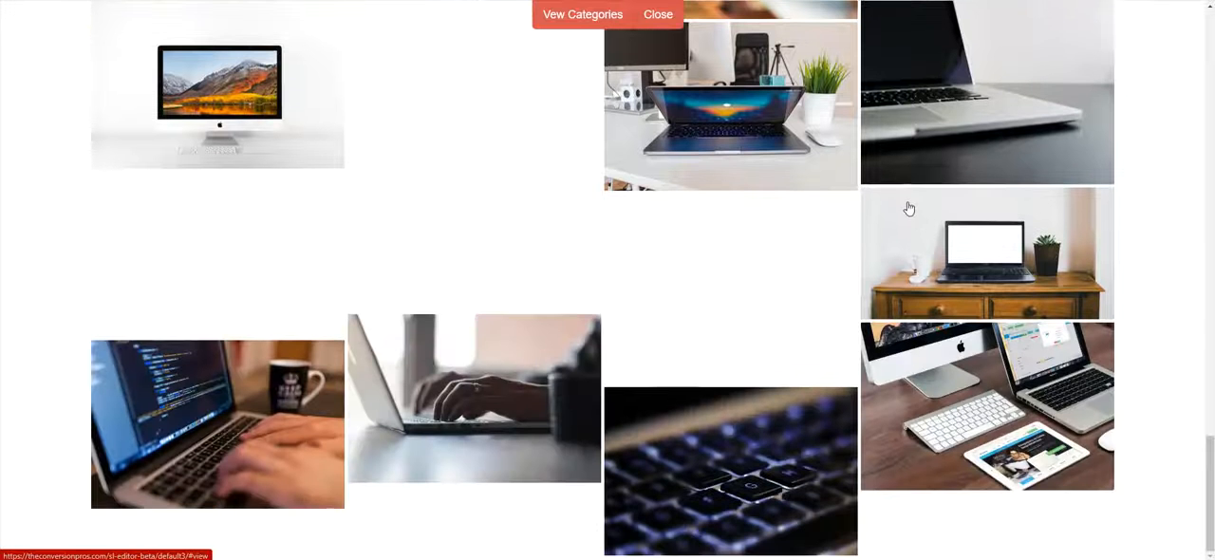
pyautogui.scroll(1, 800, 418)
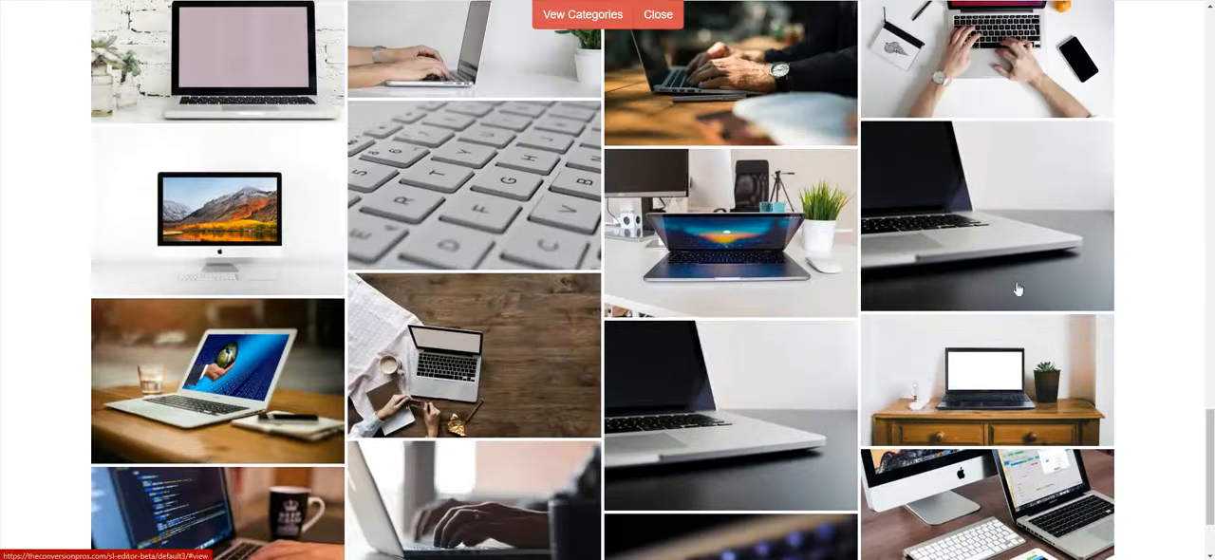
pyautogui.click(960, 217)
# Position the mobile crop over the laptop's screen edge and keyboard, confirm it, and preview the page without the settings panel
pyautogui.moveTo(532, 216); pyautogui.dragTo(563, 176)
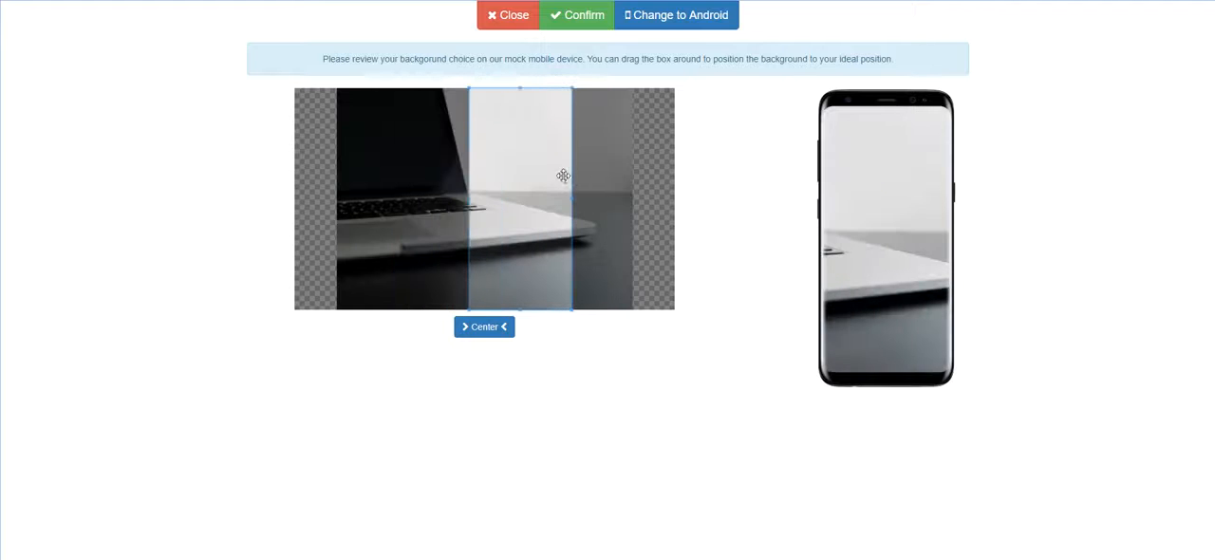
pyautogui.moveTo(541, 187); pyautogui.dragTo(482, 175)
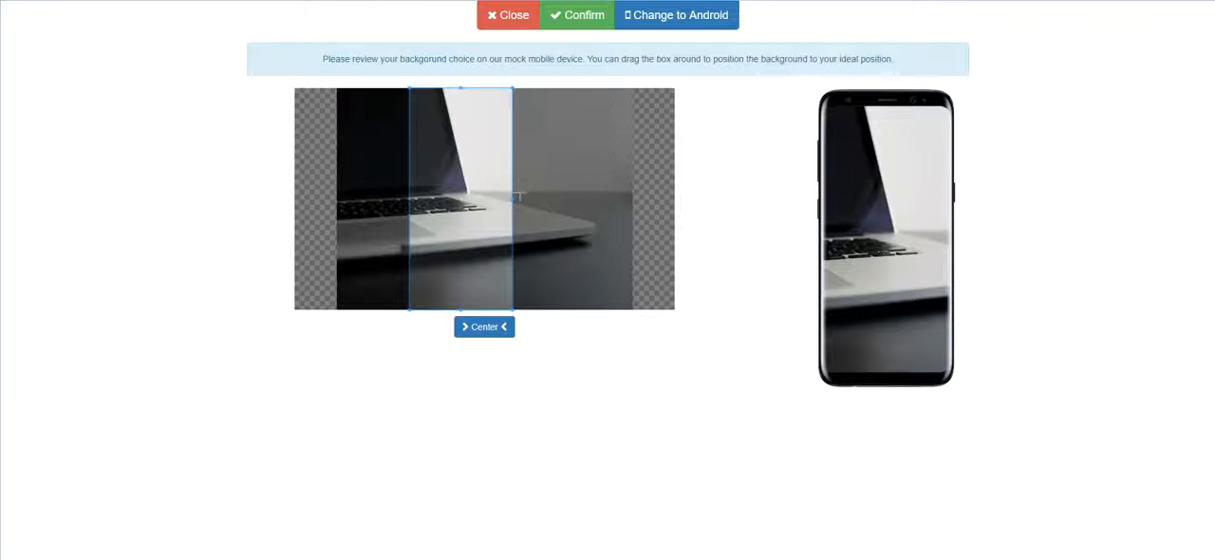
pyautogui.click(577, 27)
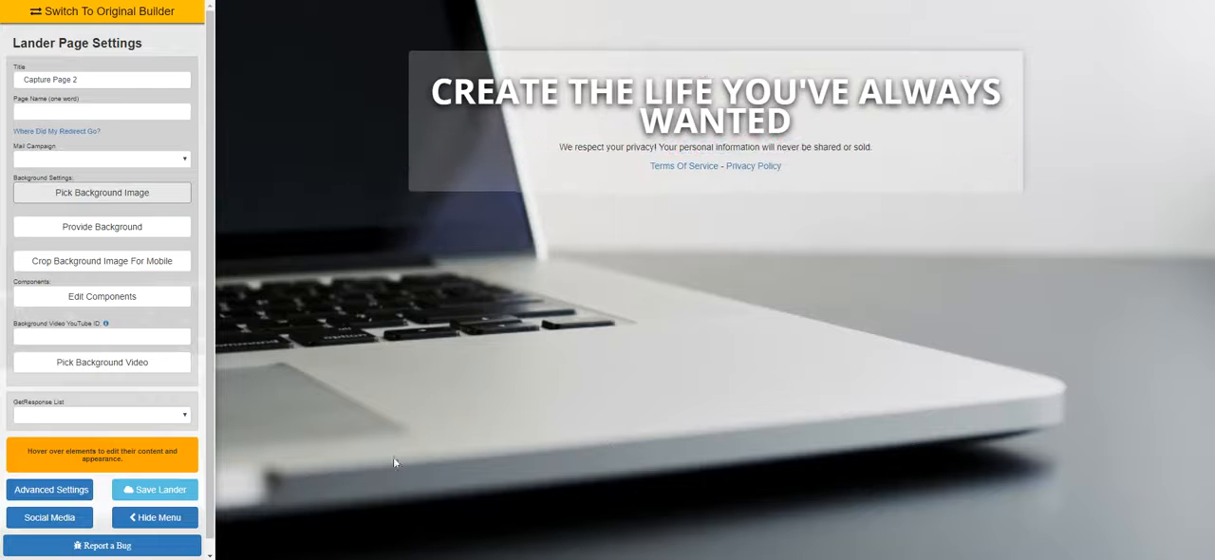
pyautogui.click(157, 517)
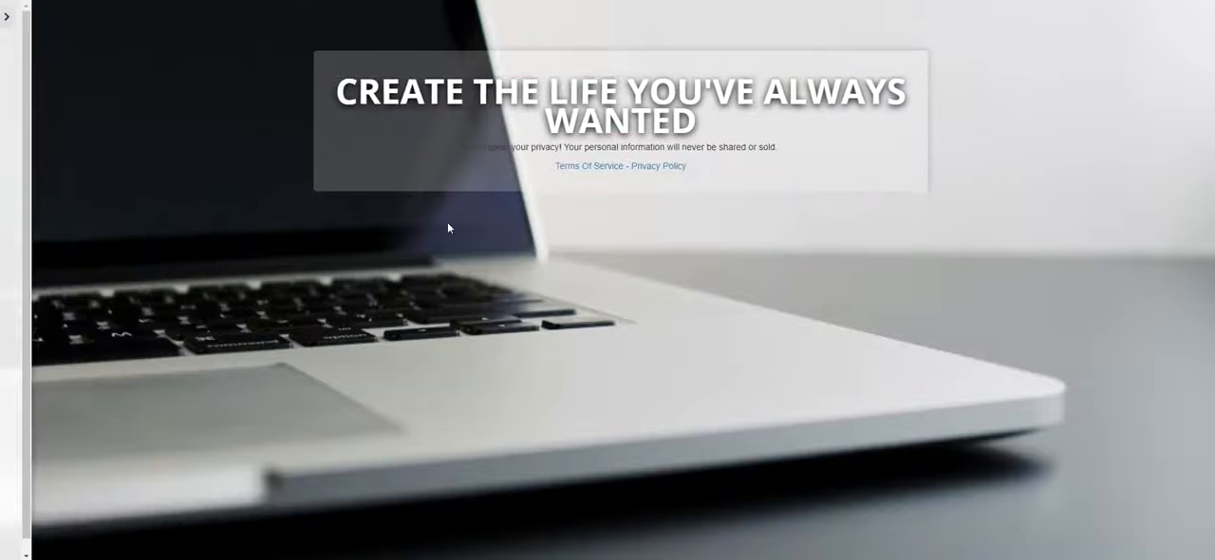
pyautogui.click(9, 21)
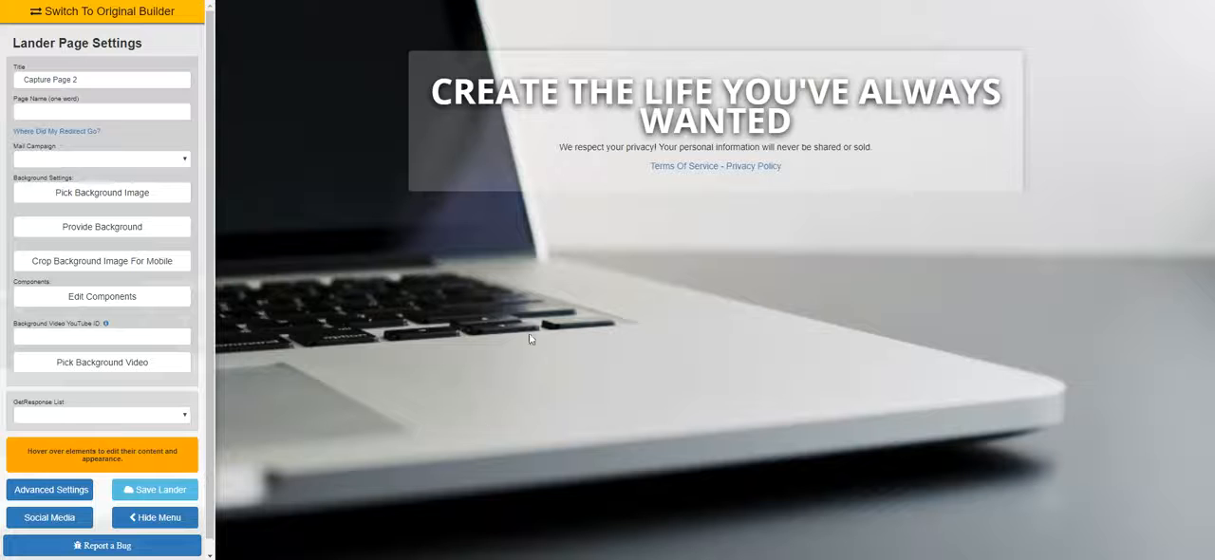
# Replace the background with the Computer photo of a laptop beside a coffee cup and preview it without the settings panel
pyautogui.click(138, 203)
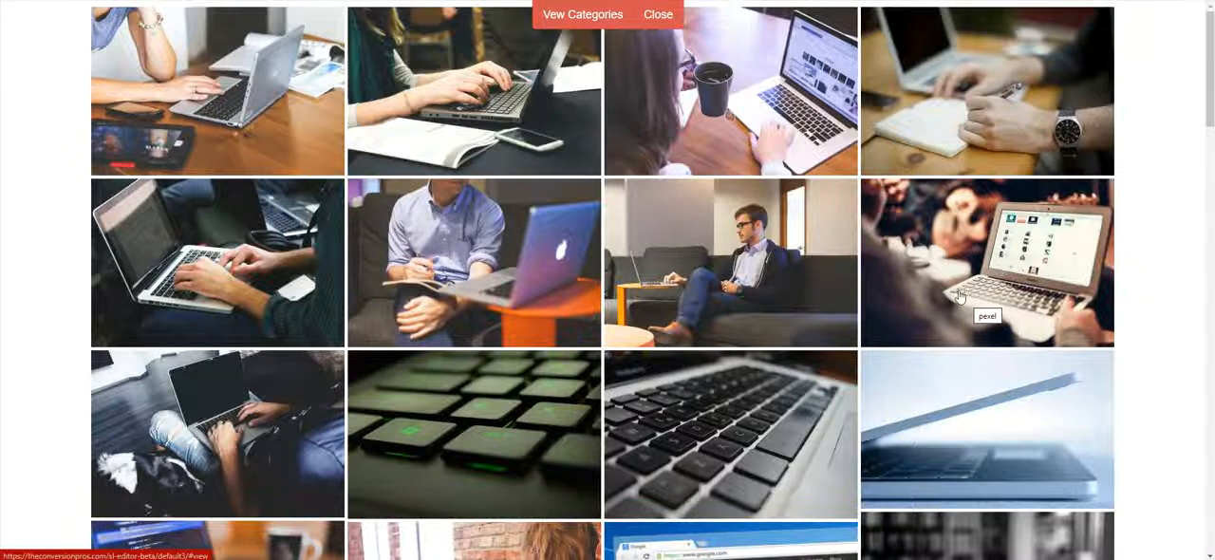
pyautogui.scroll(-2, 971, 312)
pyautogui.scroll(-7, 972, 313)
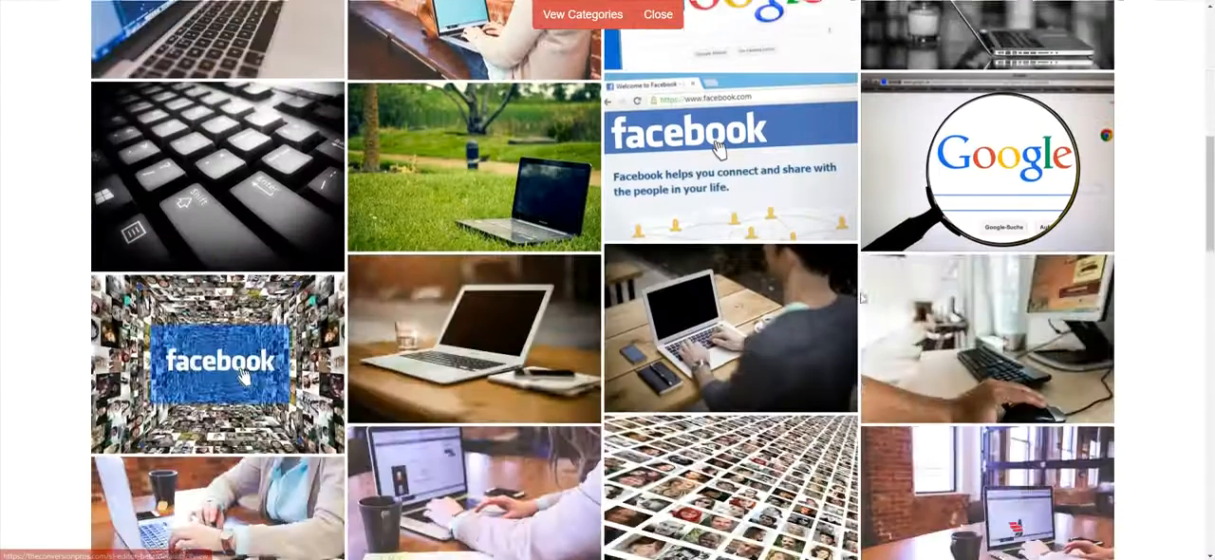
pyautogui.scroll(-8, 827, 253)
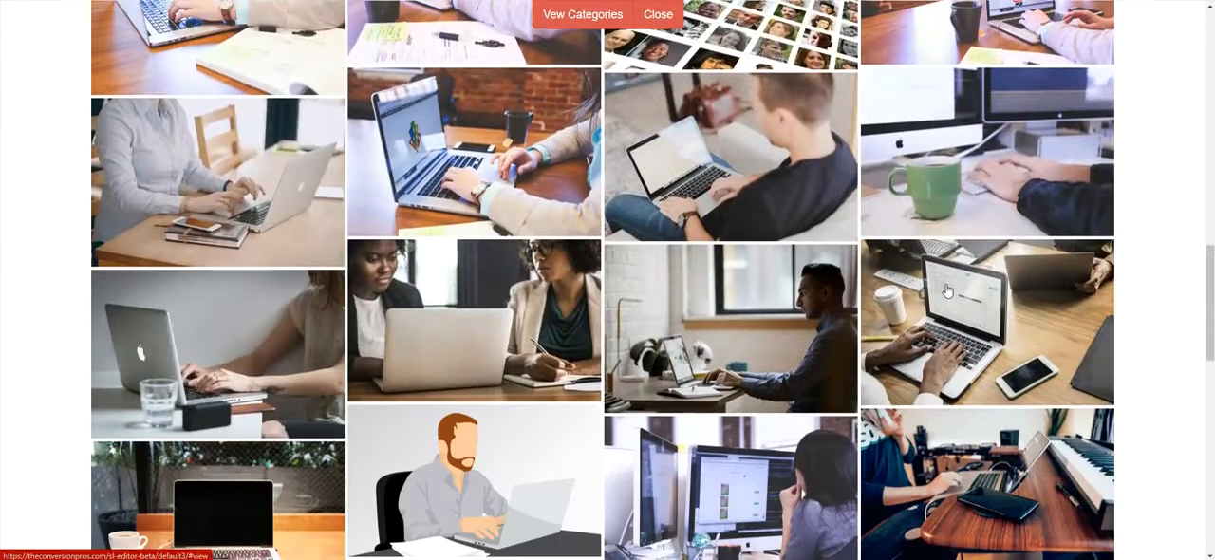
pyautogui.scroll(-5, 946, 294)
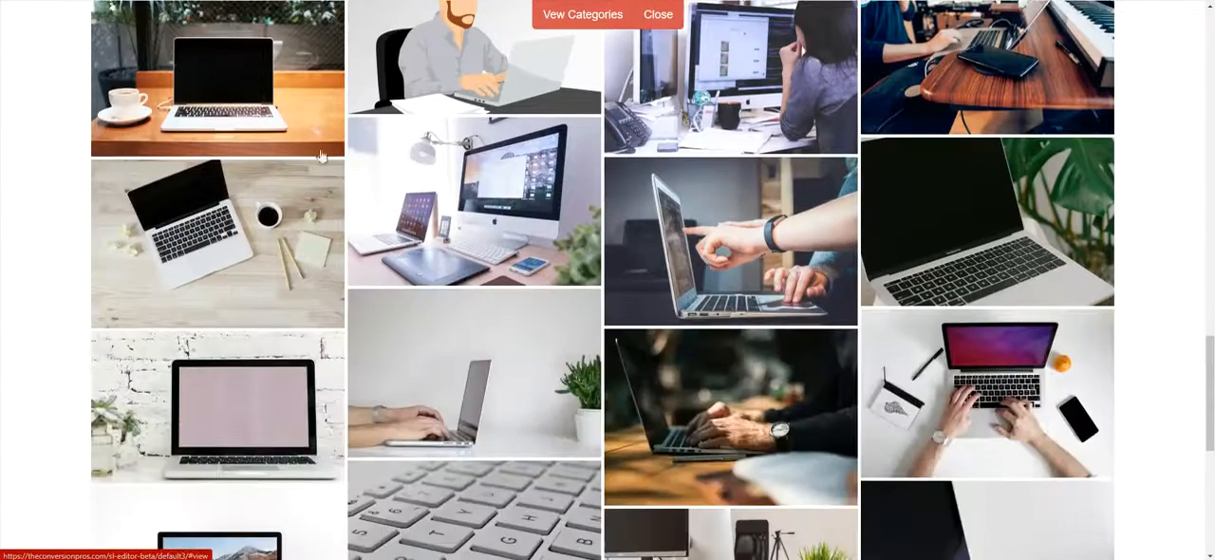
pyautogui.click(280, 87)
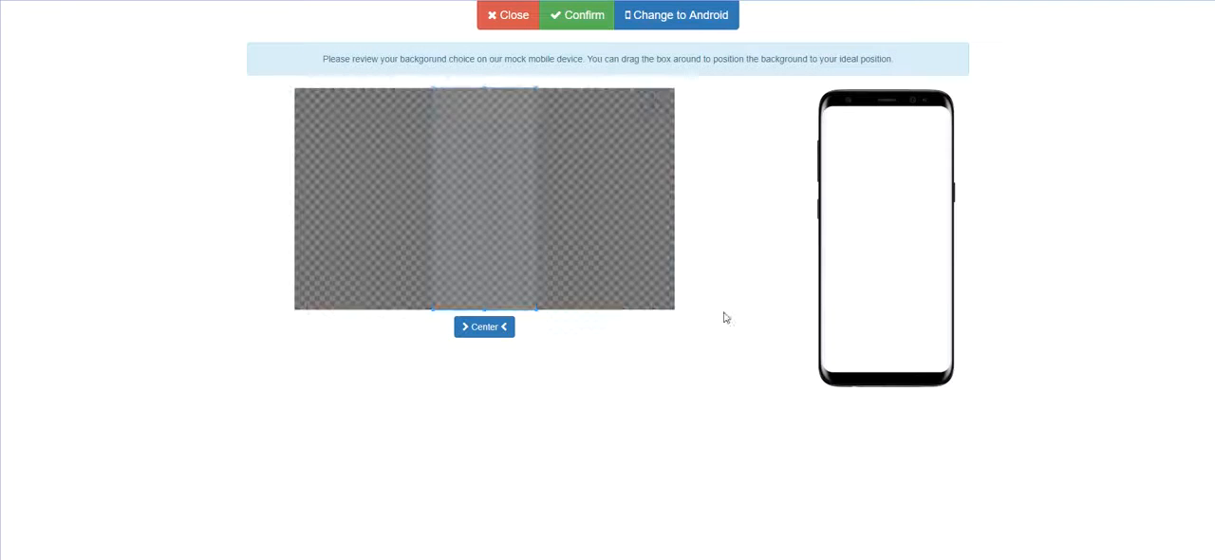
pyautogui.click(579, 17)
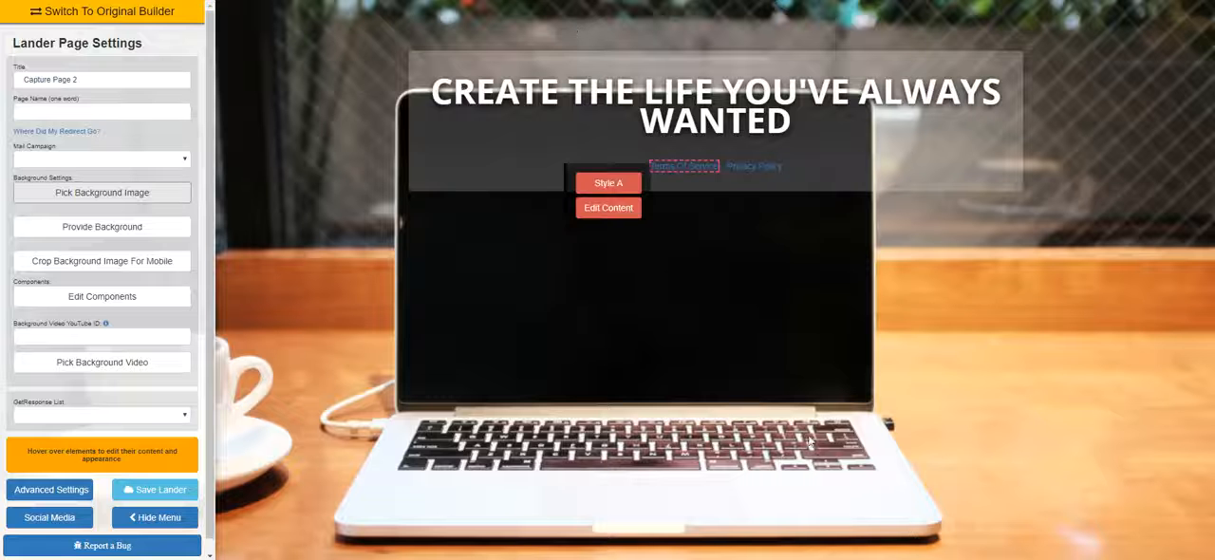
pyautogui.click(148, 524)
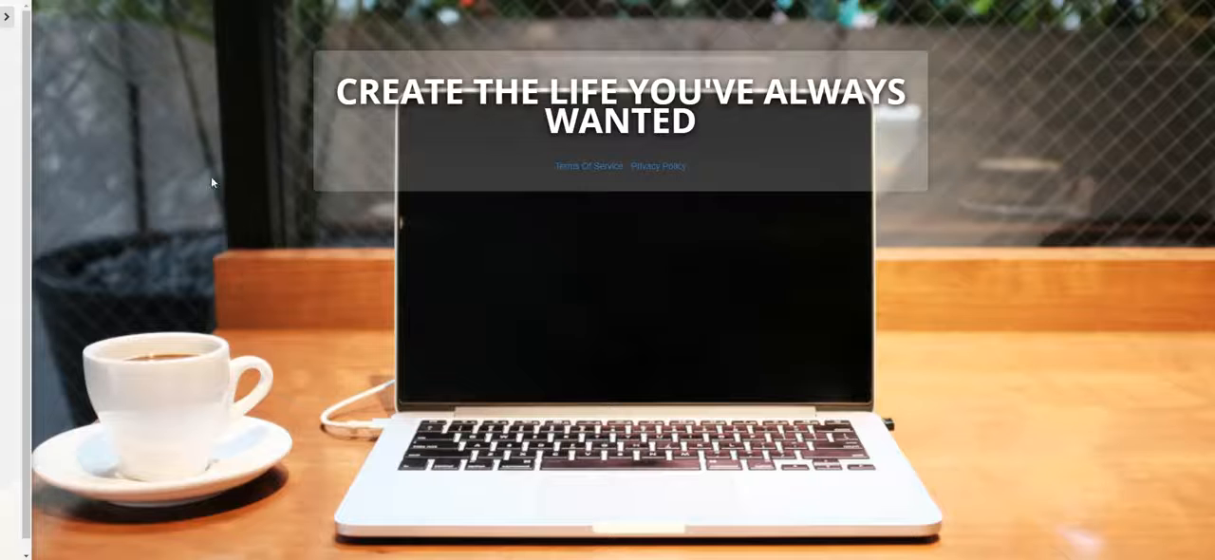
pyautogui.click(8, 19)
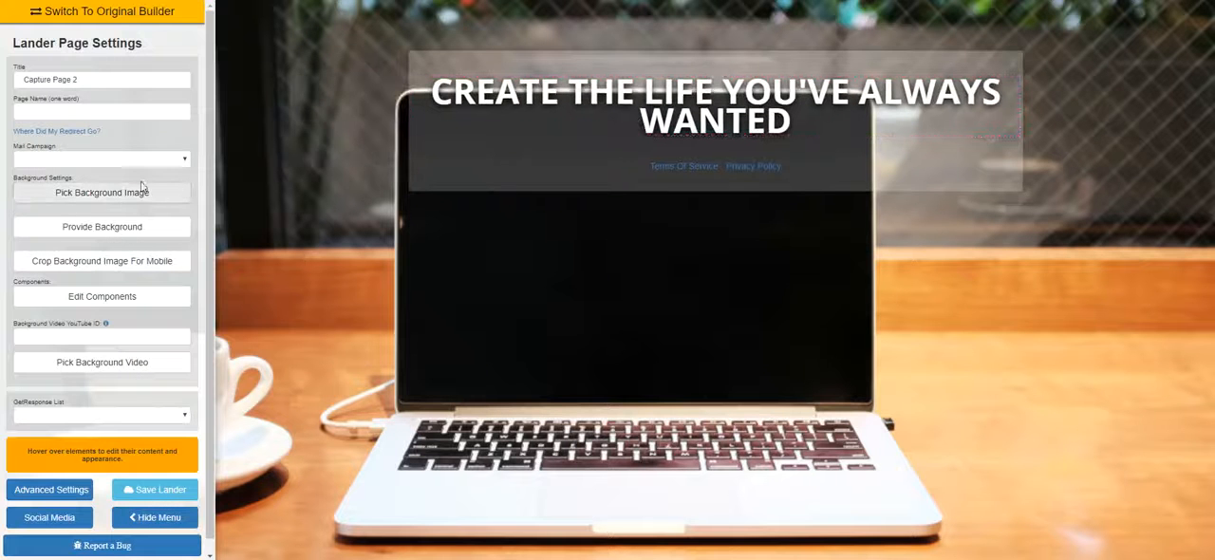
pyautogui.click(142, 195)
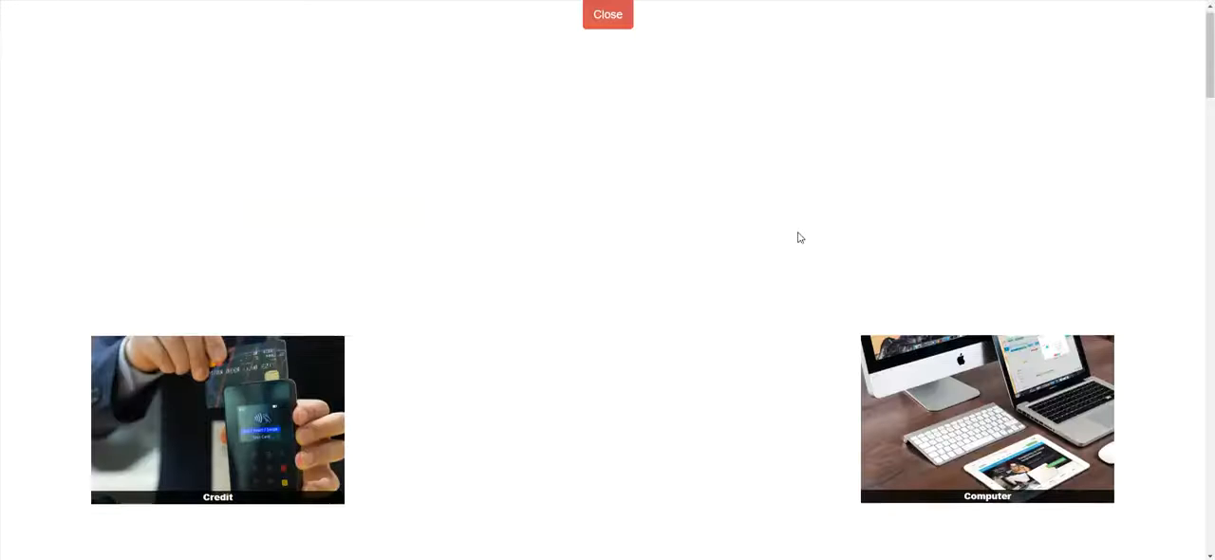
pyautogui.scroll(-3, 802, 237)
pyautogui.scroll(4, 987, 254)
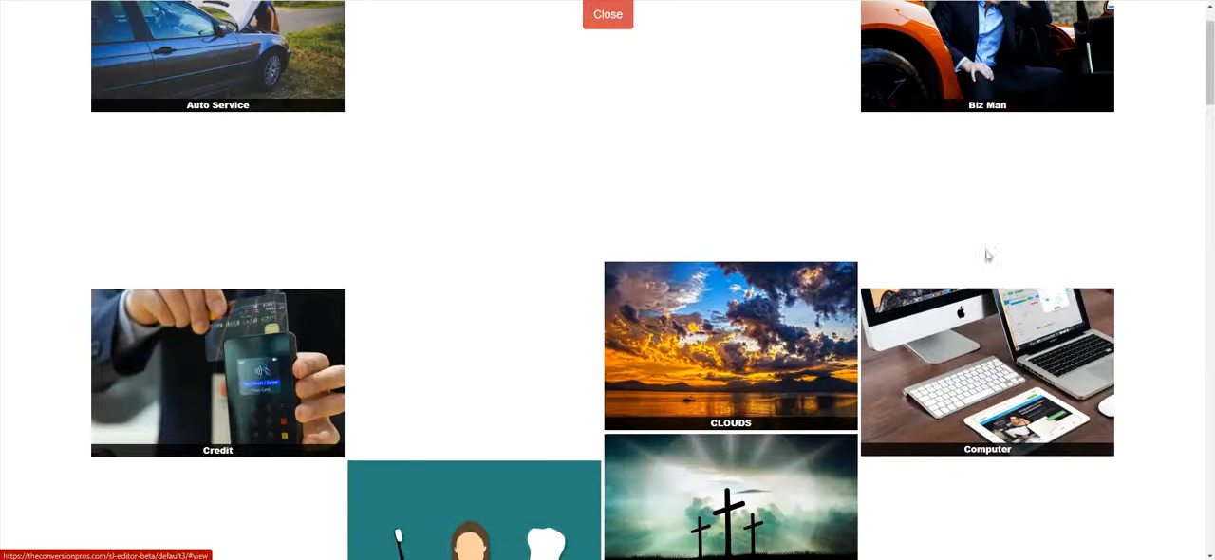
pyautogui.click(992, 327)
pyautogui.scroll(-3, 1059, 138)
pyautogui.scroll(3, 949, 114)
pyautogui.click(657, 14)
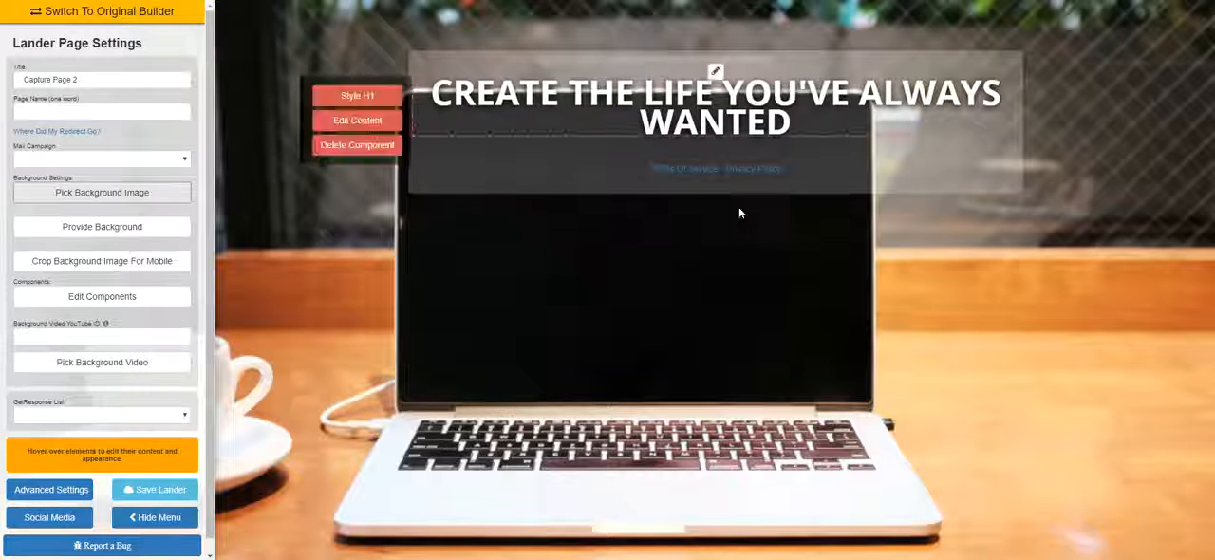
# Set the Biz Man photo of the seated man in sunglasses as the background, with the mobile crop positioned over him
pyautogui.click(180, 192)
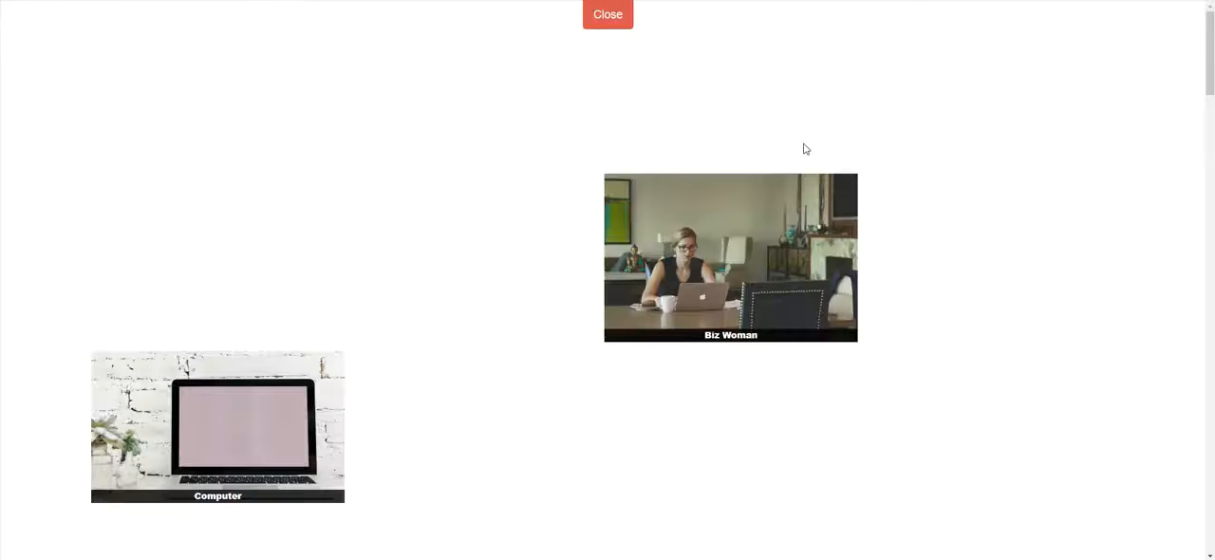
pyautogui.click(978, 132)
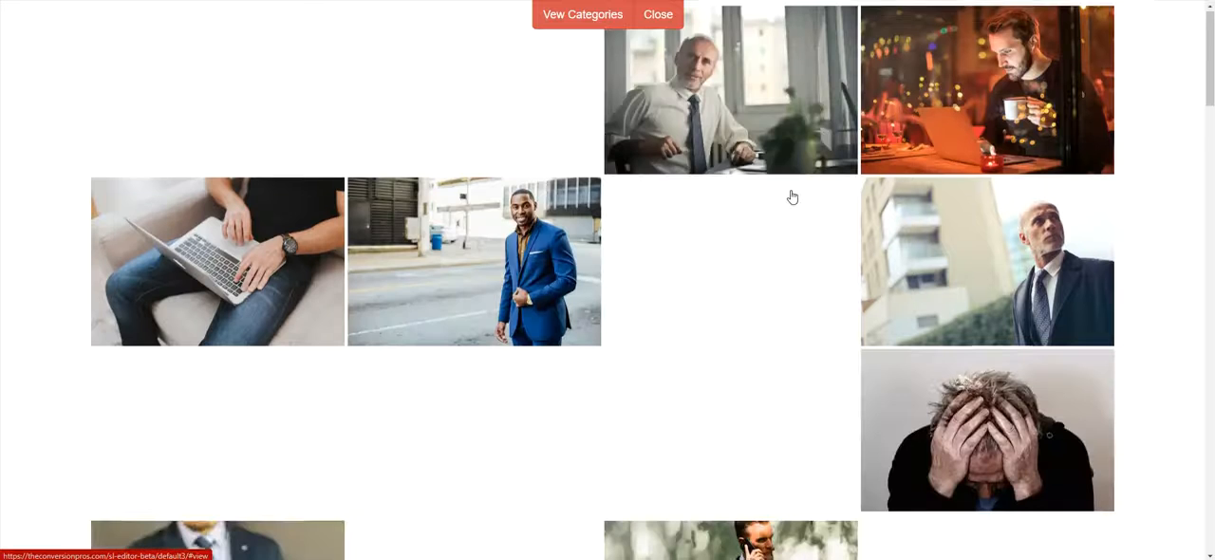
pyautogui.scroll(-8, 792, 197)
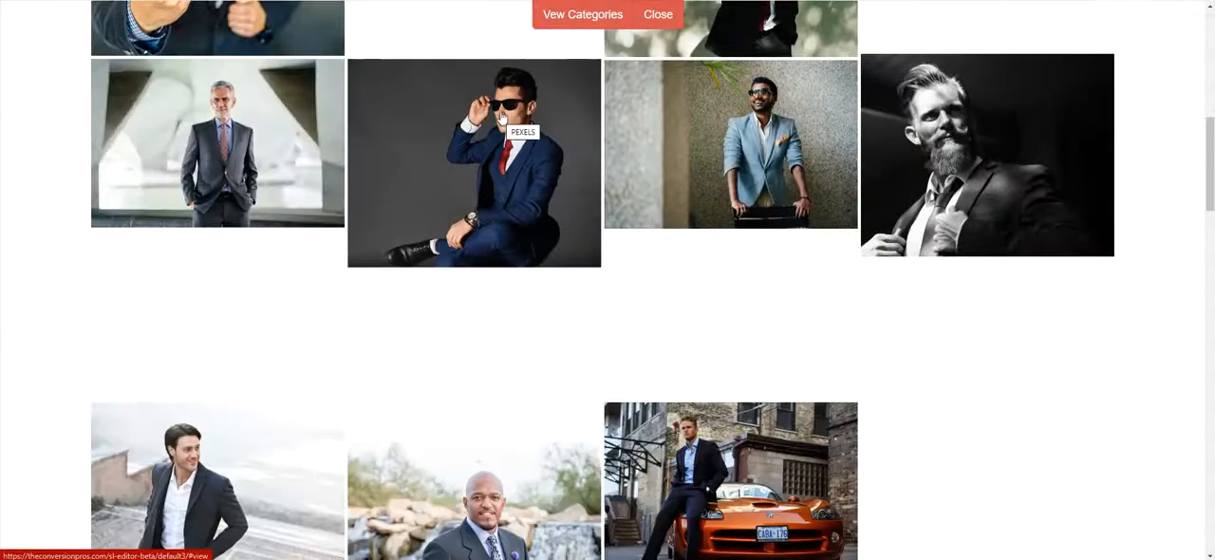
pyautogui.click(522, 167)
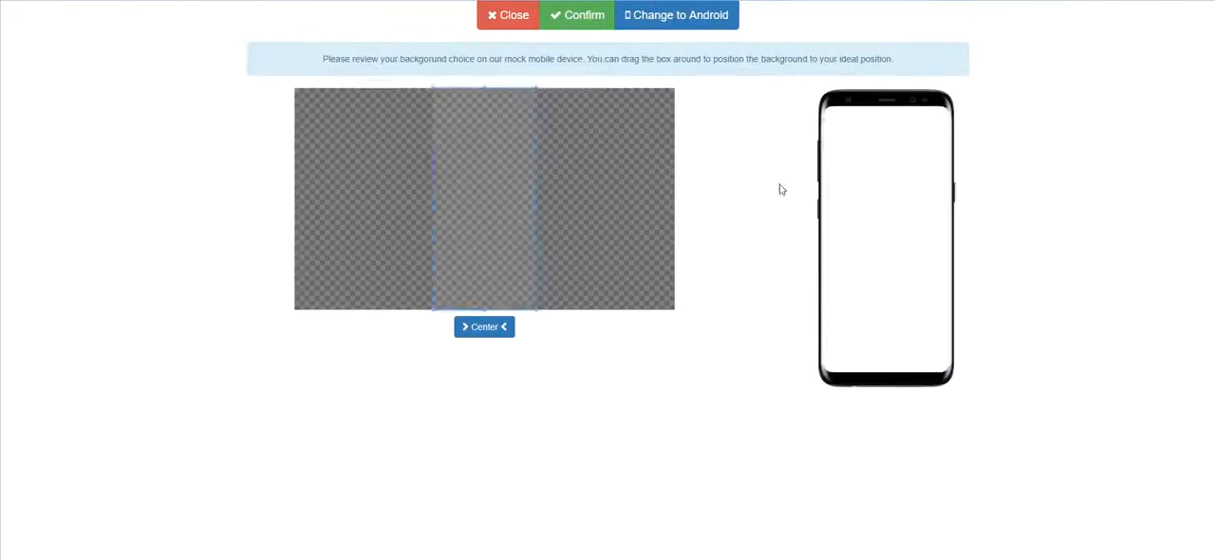
pyautogui.moveTo(503, 166)
pyautogui.mouseDown()
pyautogui.moveTo(552, 173)
pyautogui.moveTo(513, 175)
pyautogui.moveTo(545, 177)
pyautogui.moveTo(511, 163)
pyautogui.mouseUp()
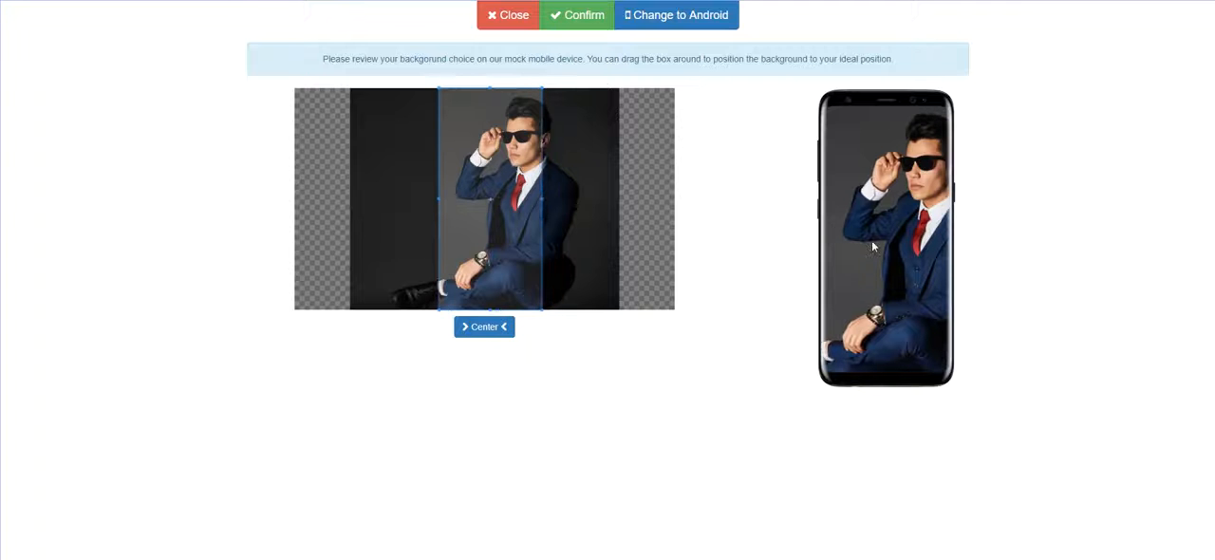
pyautogui.click(573, 17)
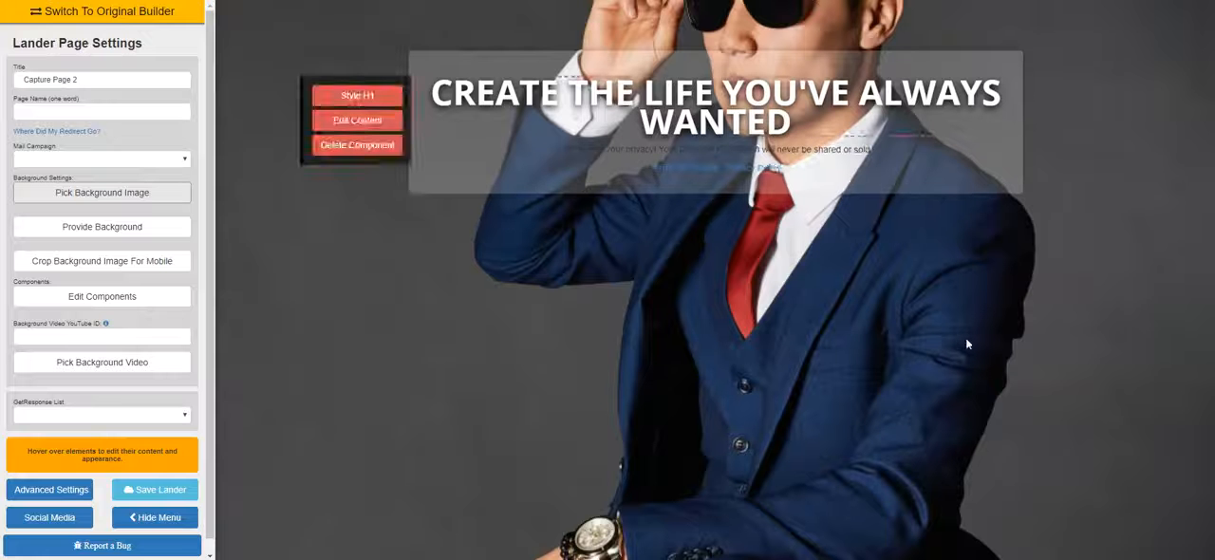
# Preview the headline box over the businessman background with the settings panel hidden, and restore the panel
pyautogui.moveTo(950, 133)
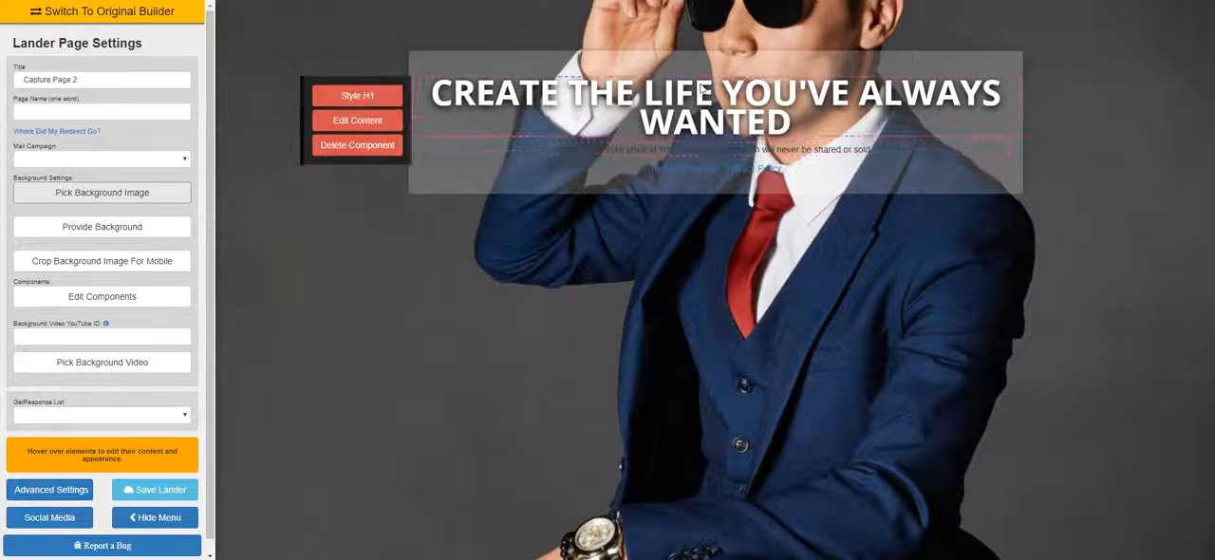
pyautogui.moveTo(491, 84)
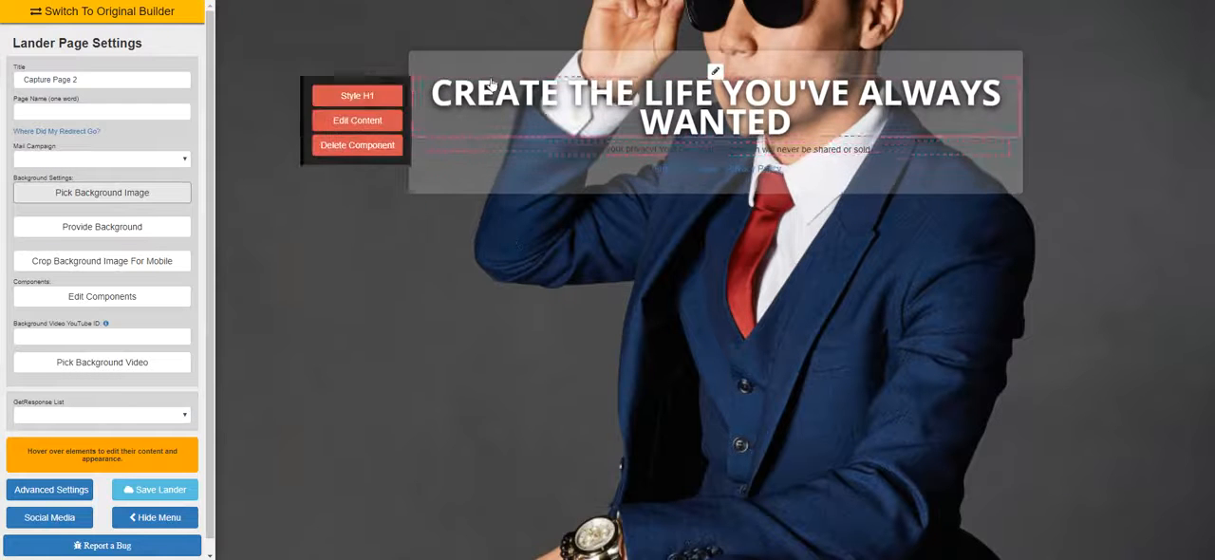
pyautogui.click(168, 520)
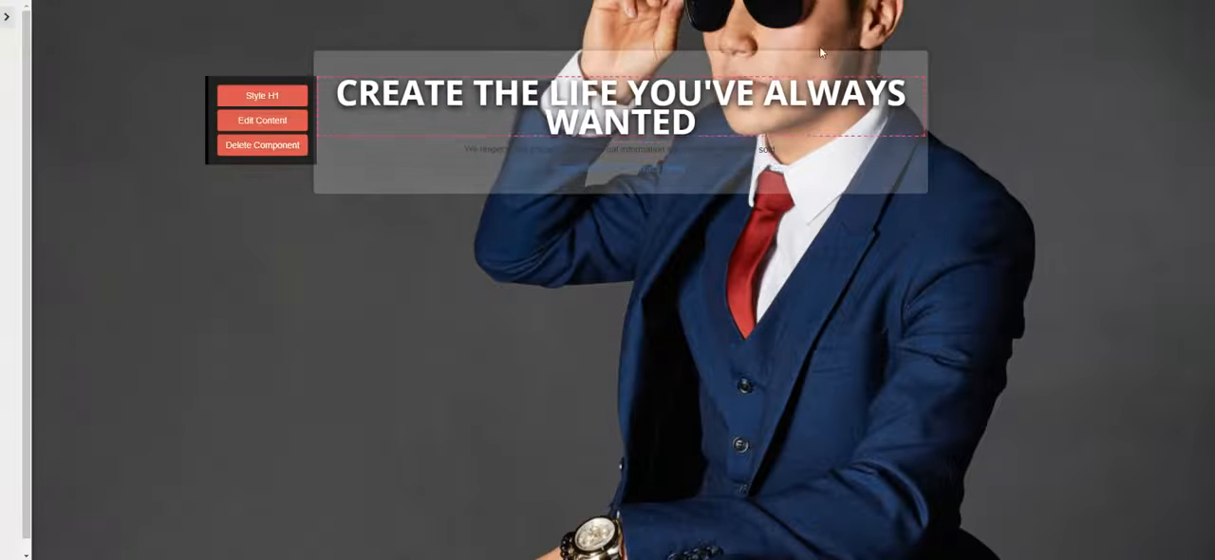
pyautogui.click(9, 19)
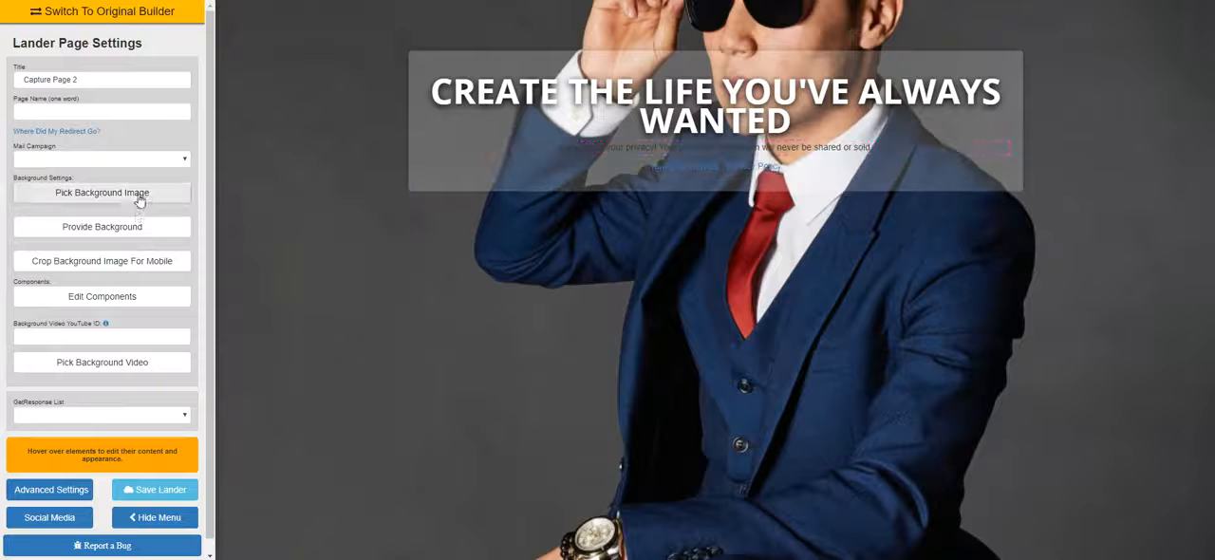
# Set the Biz Man photo of the suited man by the wooden wall as background, confirm its mobile crop, and preview the page without the settings panel
pyautogui.click(140, 195)
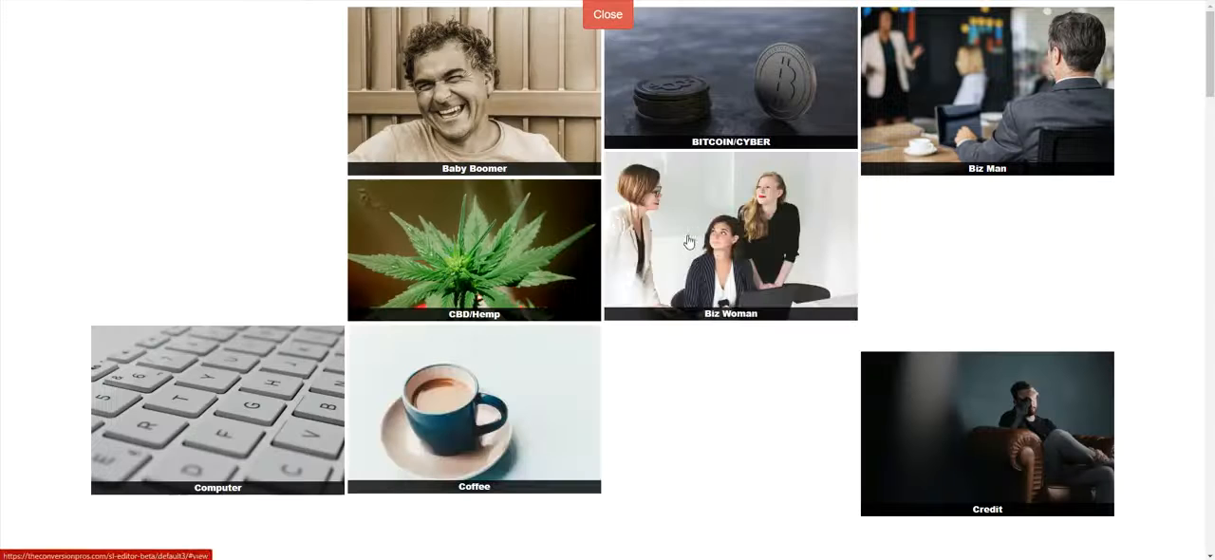
pyautogui.click(1018, 148)
pyautogui.scroll(-5, 614, 257)
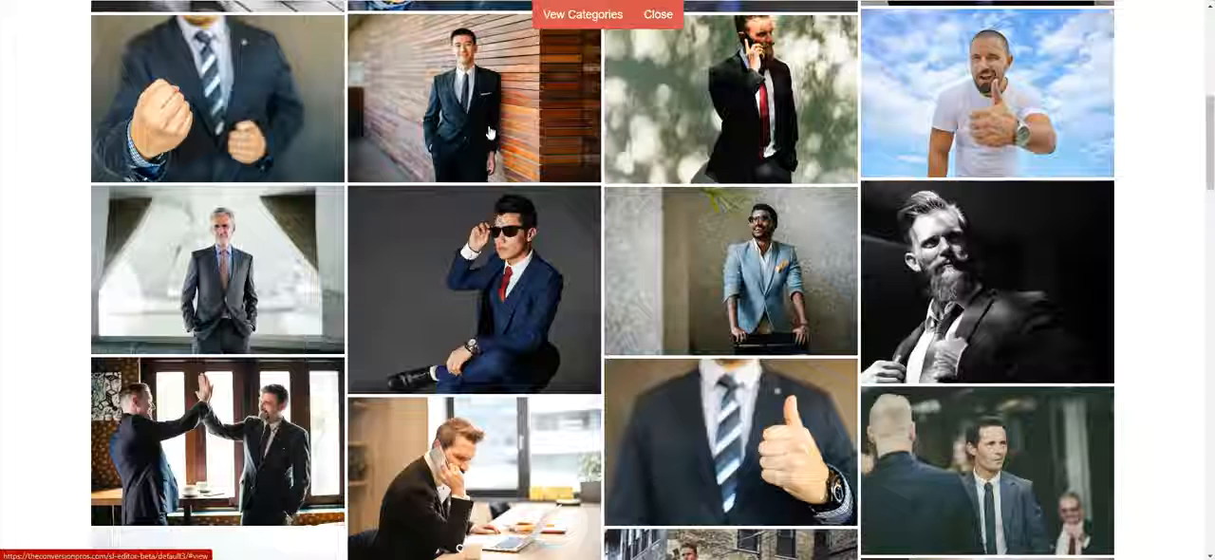
pyautogui.click(490, 133)
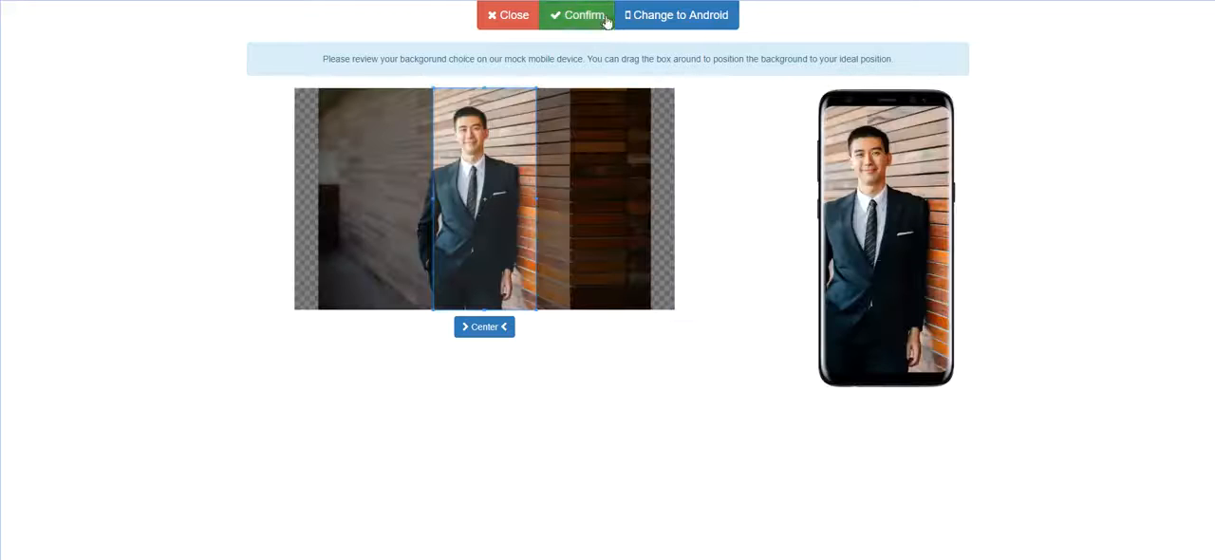
pyautogui.click(608, 17)
pyautogui.moveTo(783, 107)
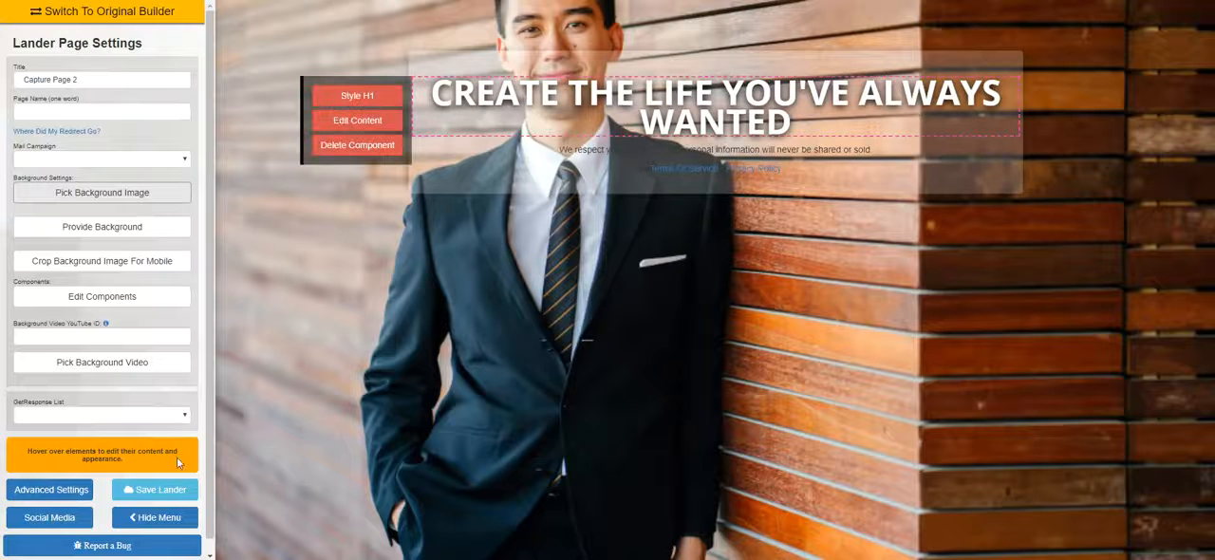
pyautogui.click(155, 517)
pyautogui.click(5, 19)
# Add a full name, email and phone form component below the headline and preview it with the settings panel hidden
pyautogui.click(139, 296)
pyautogui.moveTo(1137, 399); pyautogui.dragTo(712, 200)
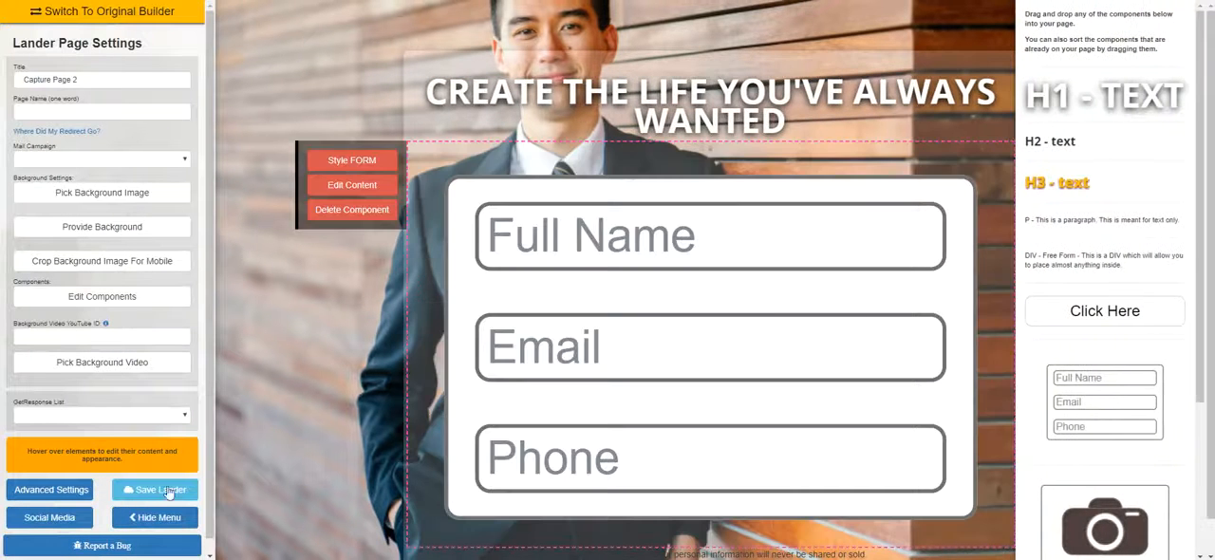
pyautogui.click(155, 517)
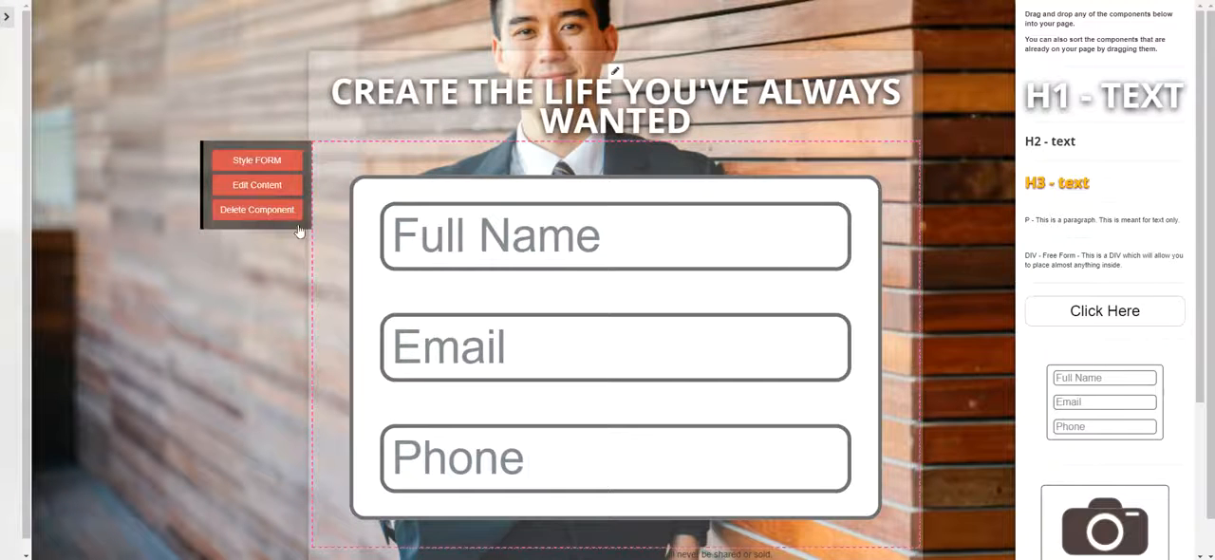
pyautogui.click(8, 17)
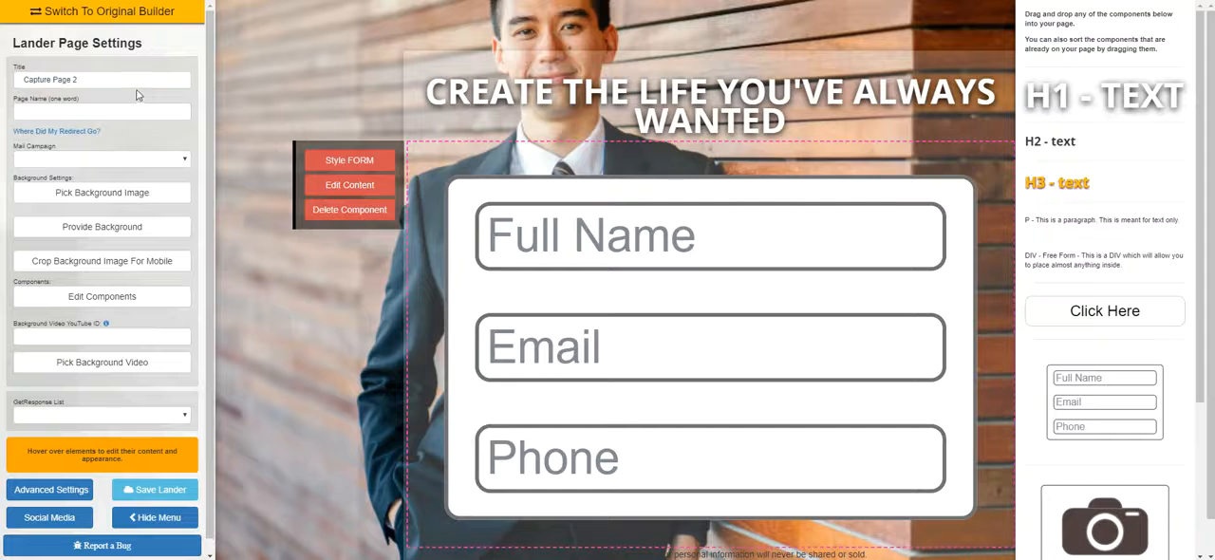
# Set both the page title and the page name to BIZGUY, and save the lander
pyautogui.moveTo(136, 81); pyautogui.dragTo(3, 107)
pyautogui.write('BIZGUY')
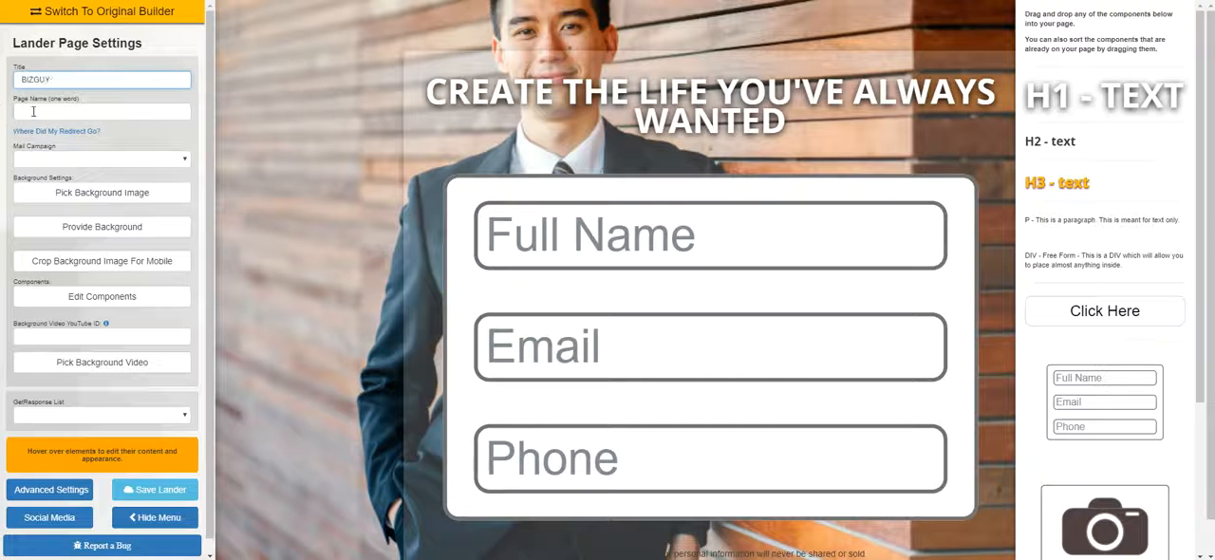
pyautogui.click(33, 112)
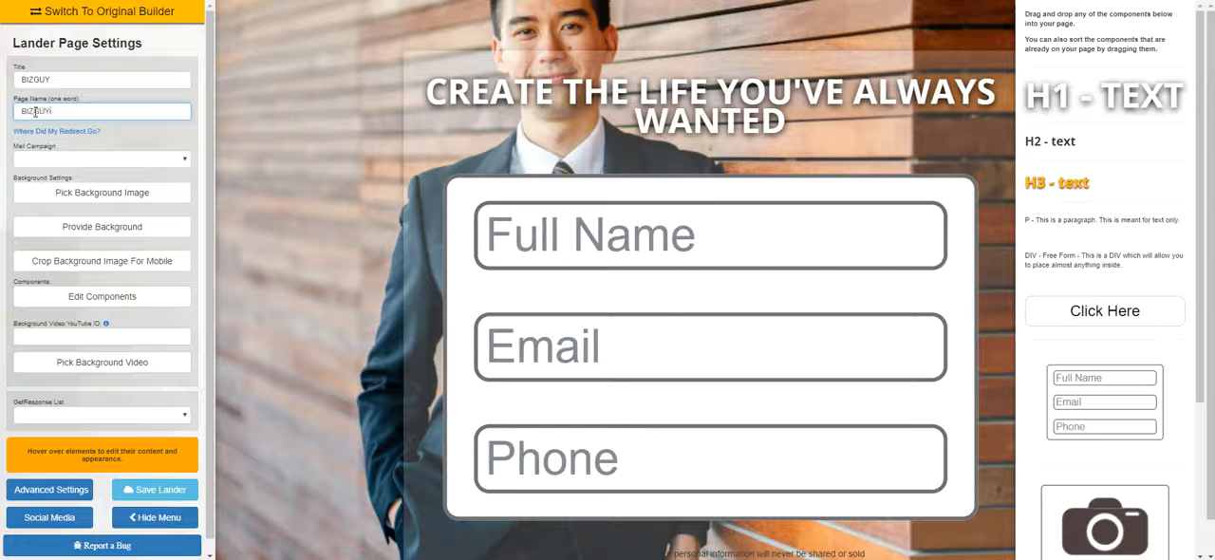
pyautogui.hotkey('ctrl', 'a')
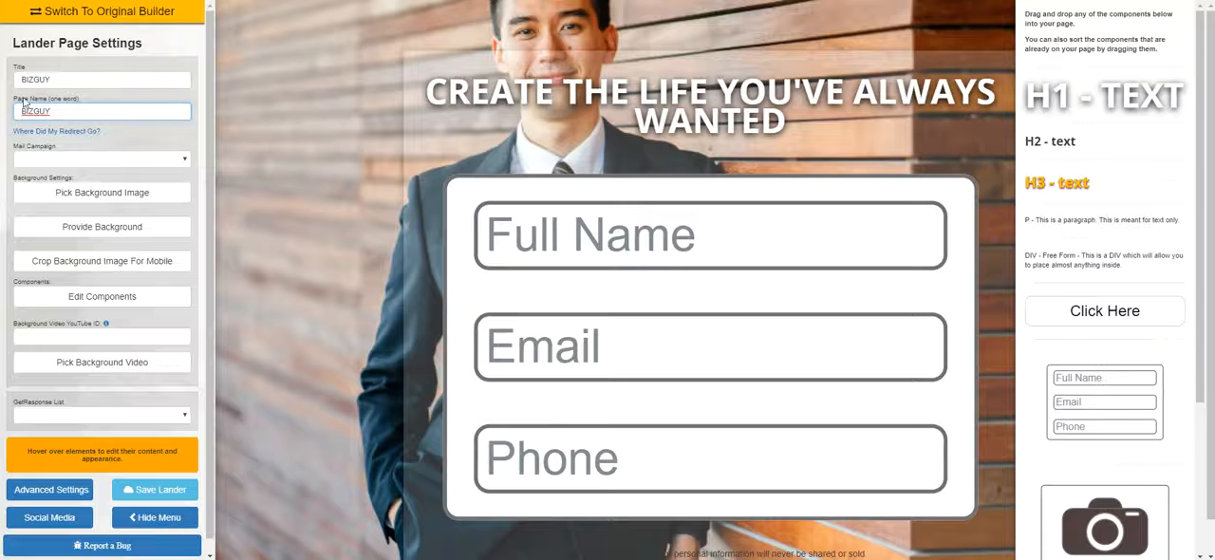
pyautogui.moveTo(15, 99); pyautogui.dragTo(49, 107)
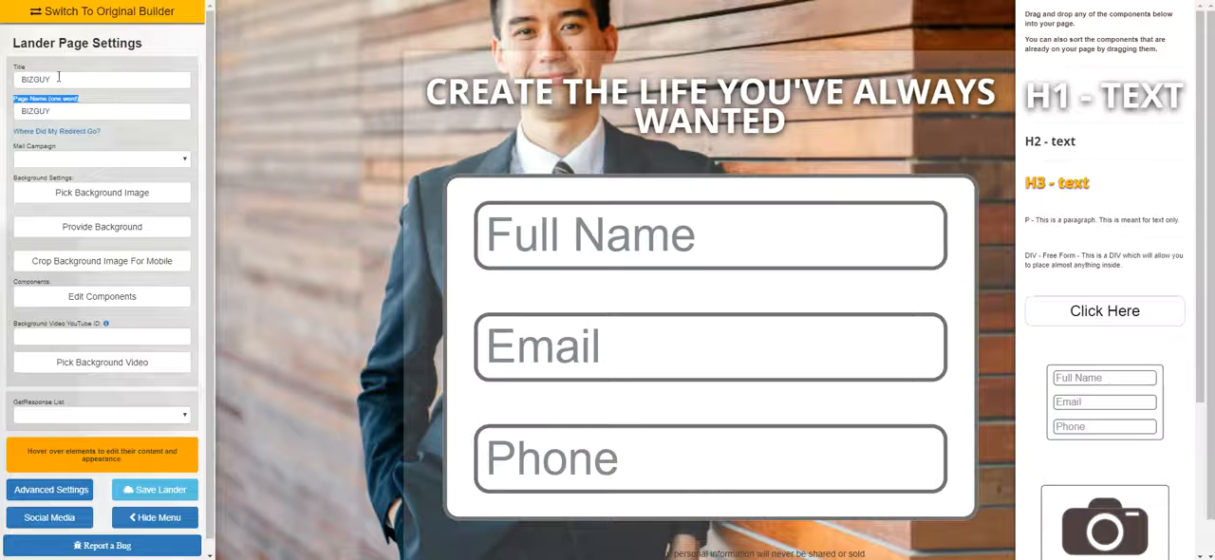
pyautogui.doubleClick(49, 112)
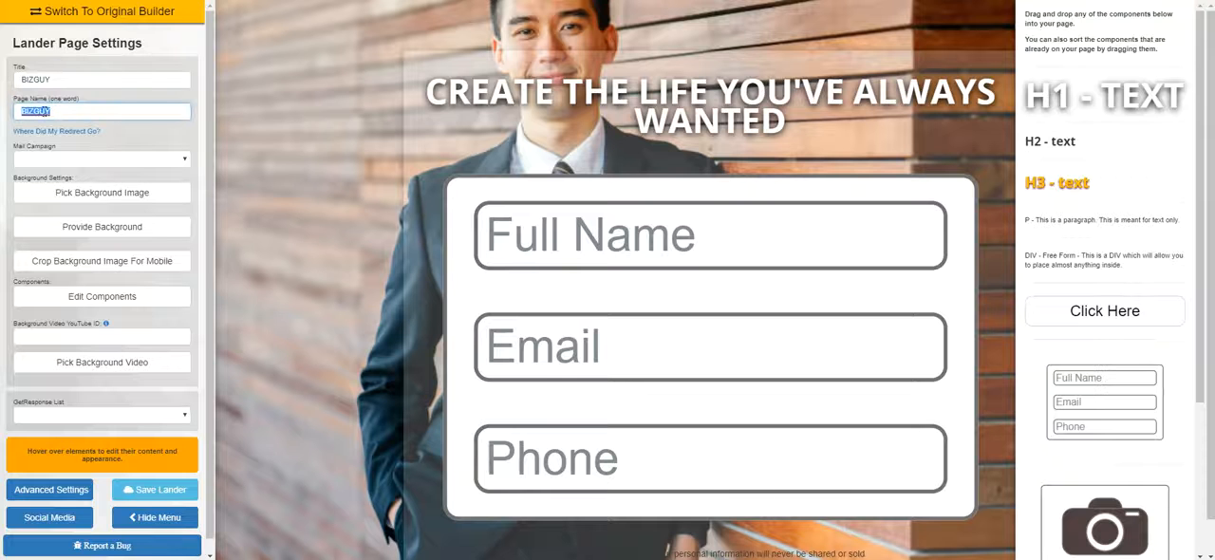
pyautogui.click(155, 489)
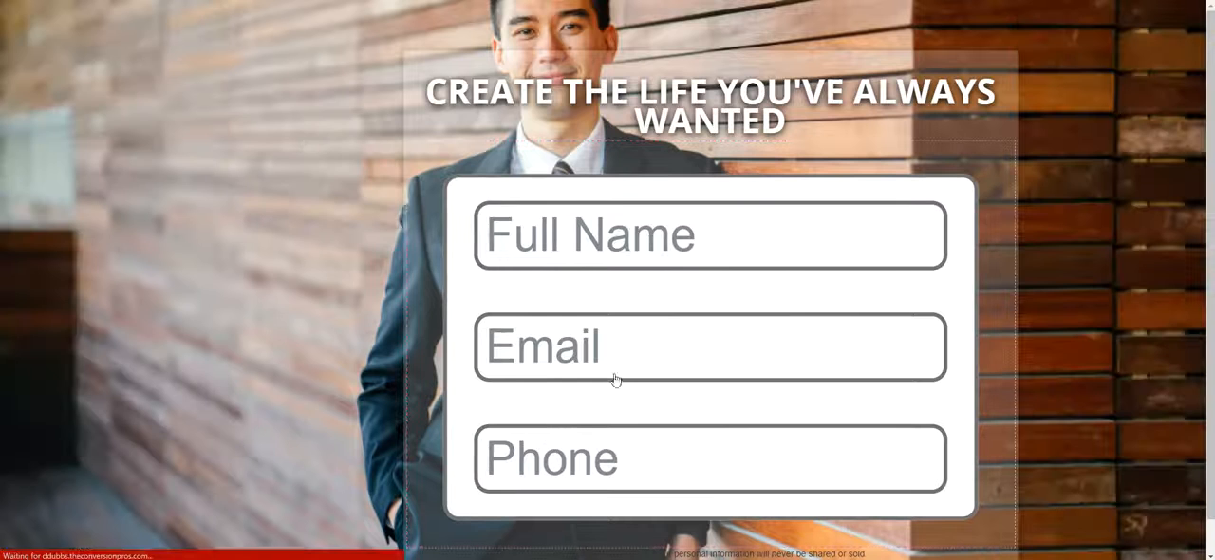
# Edit the form component's content to use the layout with full name, email and phone fields, and save the choice
pyautogui.moveTo(474, 87)
pyautogui.scroll(-1, 523, 231)
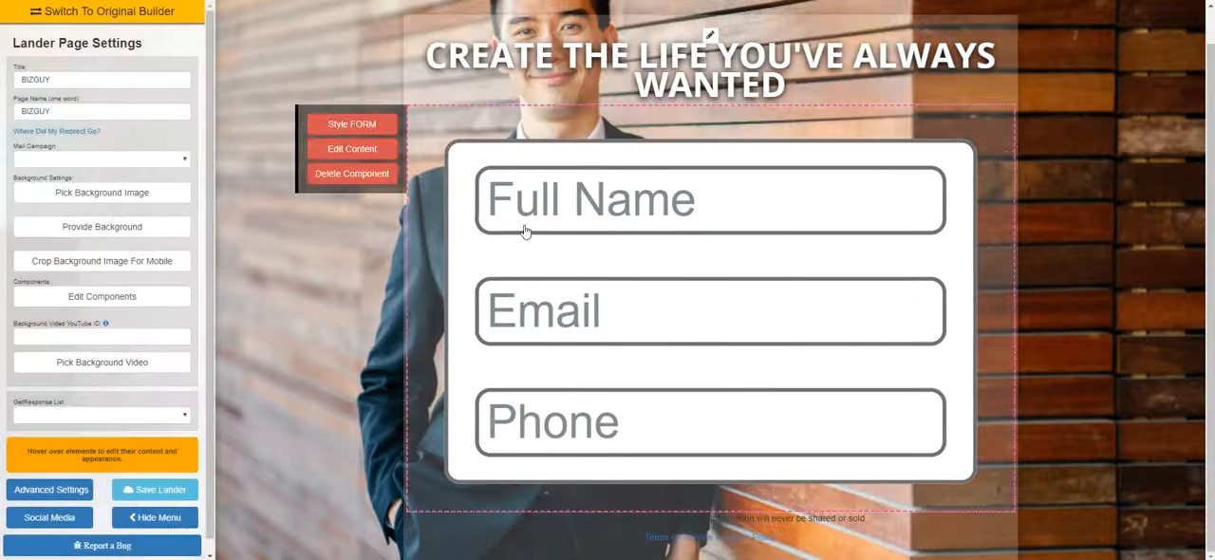
pyautogui.click(371, 160)
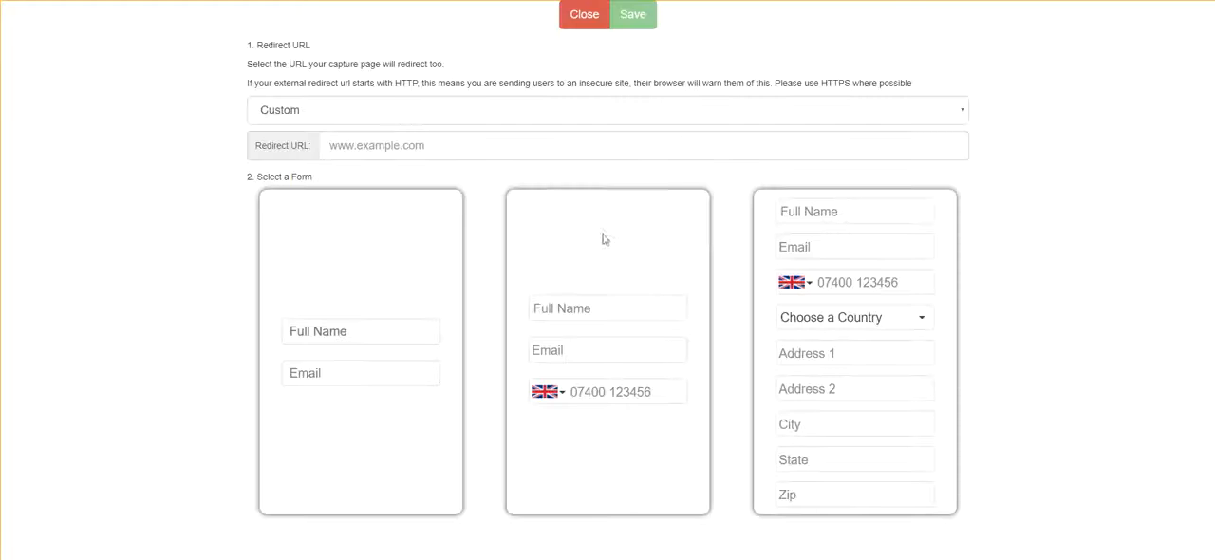
pyautogui.click(608, 240)
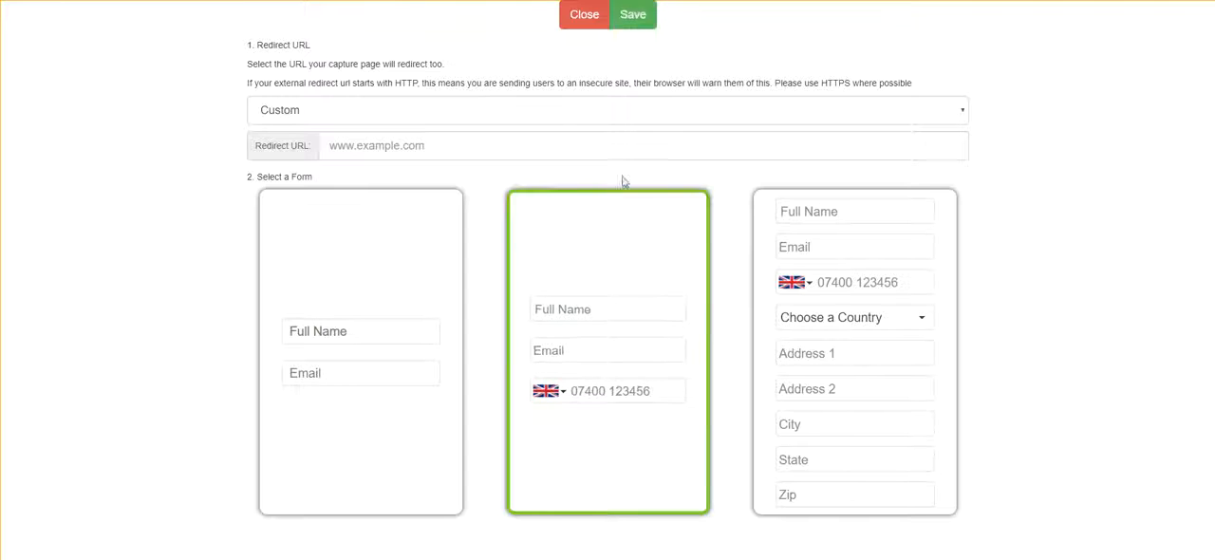
pyautogui.click(638, 21)
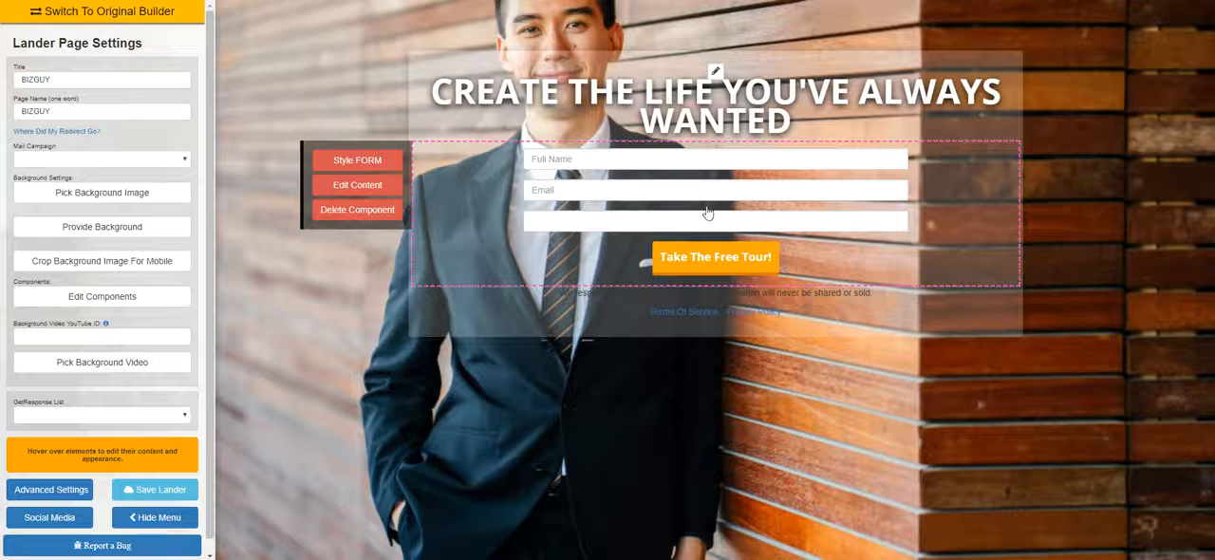
# With the settings panel hidden, set the content box's background to RGB 9, 4, 4 at 0.41 opacity, and restore the panel
pyautogui.click(174, 517)
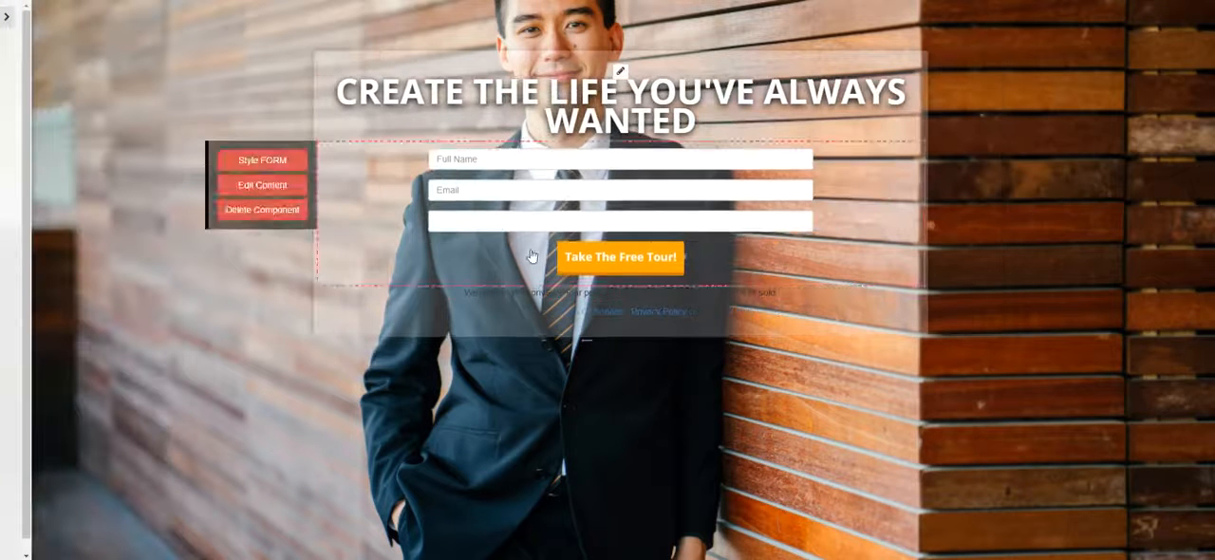
pyautogui.click(621, 73)
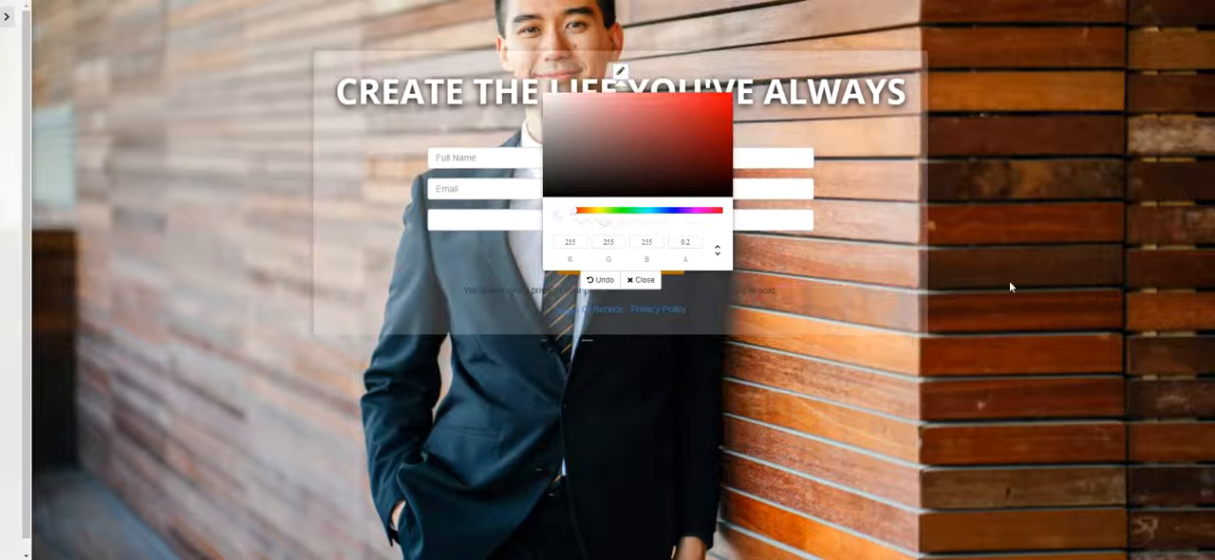
pyautogui.click(641, 279)
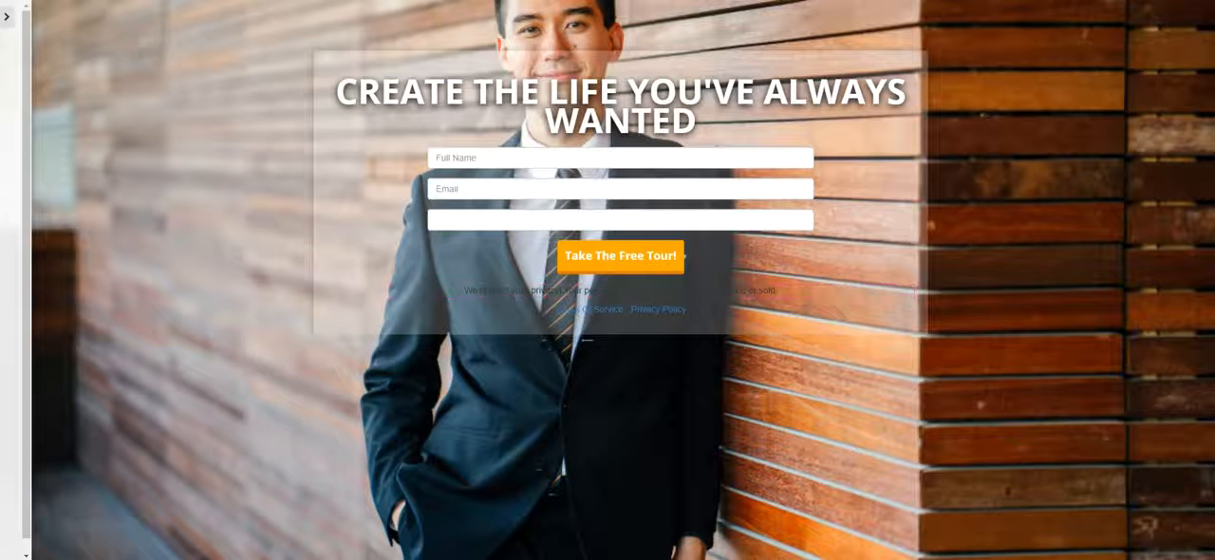
pyautogui.click(619, 74)
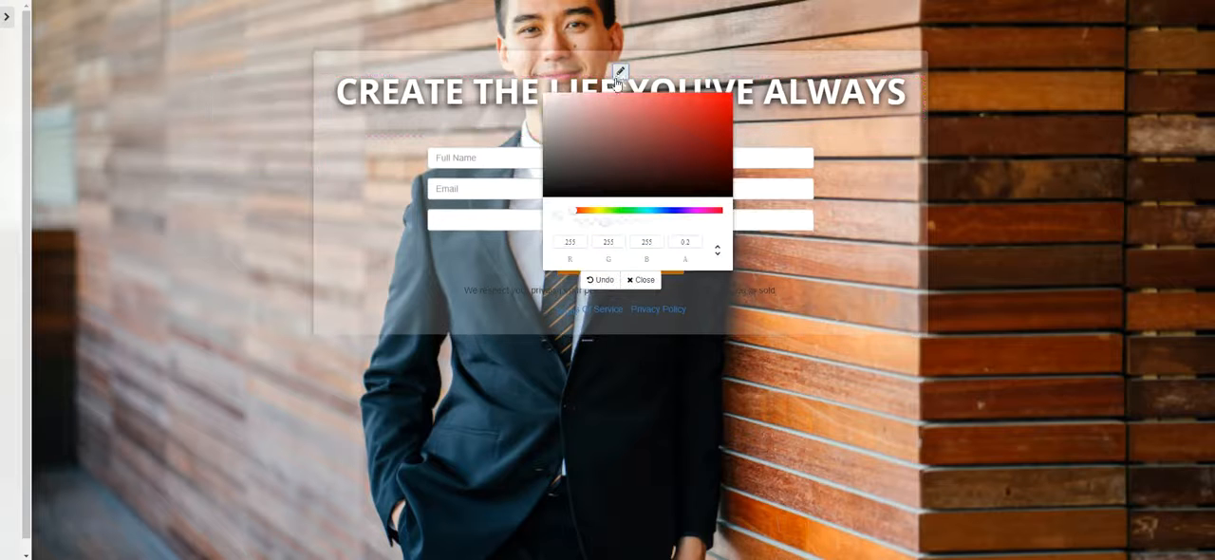
pyautogui.click(648, 193)
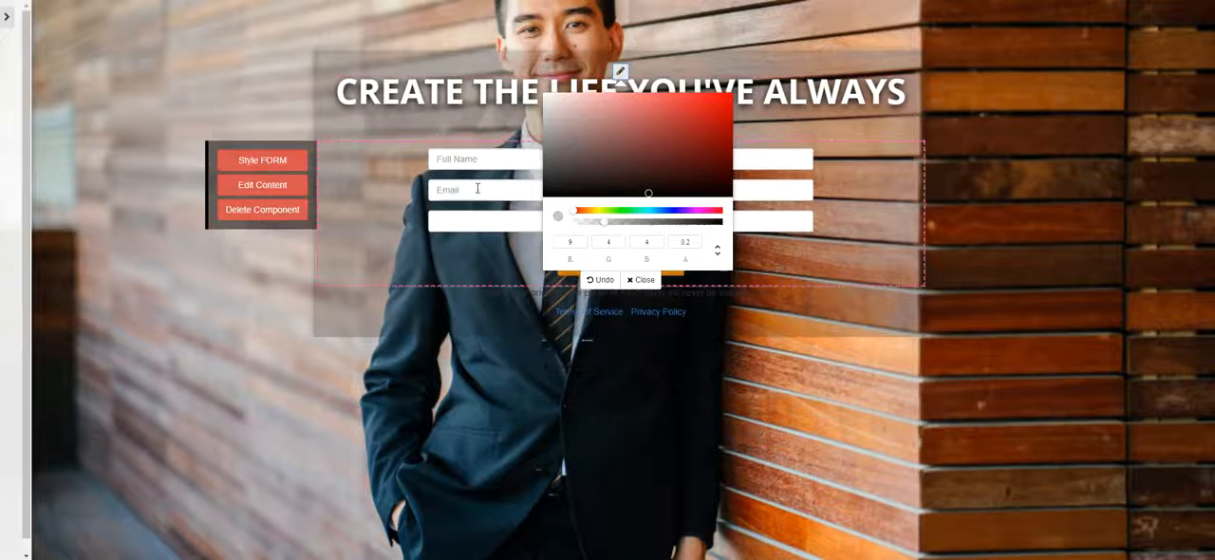
pyautogui.click(623, 228)
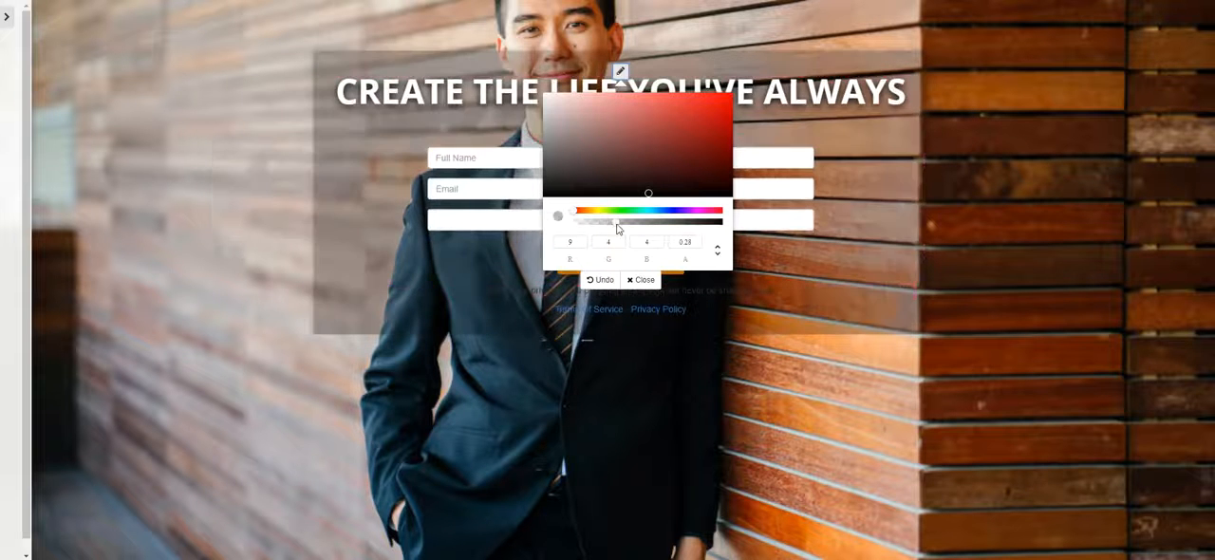
pyautogui.moveTo(623, 226)
pyautogui.mouseDown()
pyautogui.moveTo(776, 209)
pyautogui.moveTo(707, 229)
pyautogui.moveTo(637, 226)
pyautogui.mouseUp()
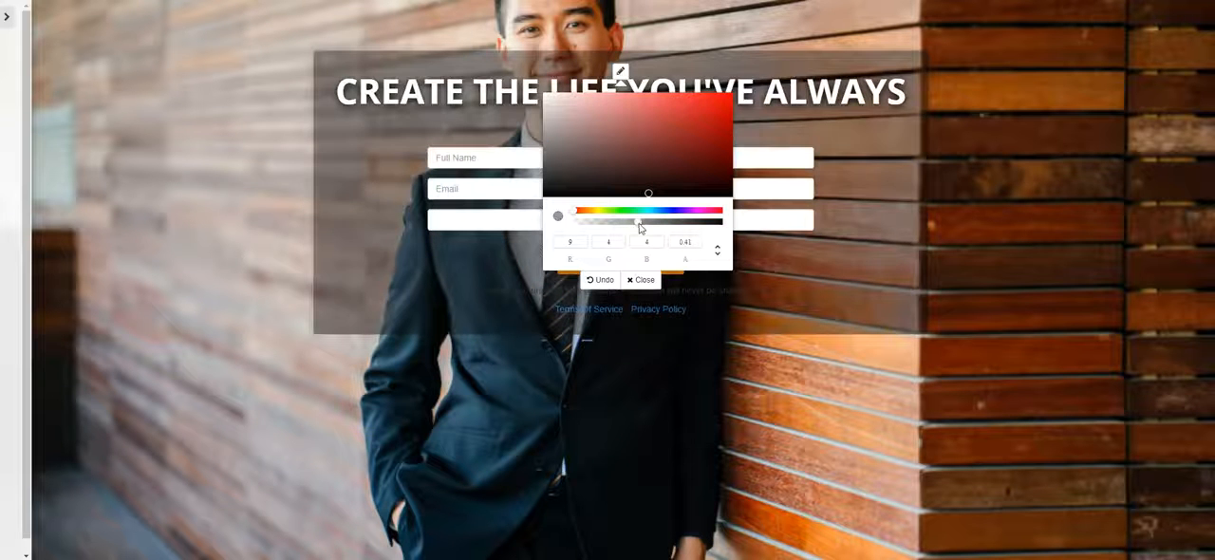
pyautogui.click(642, 279)
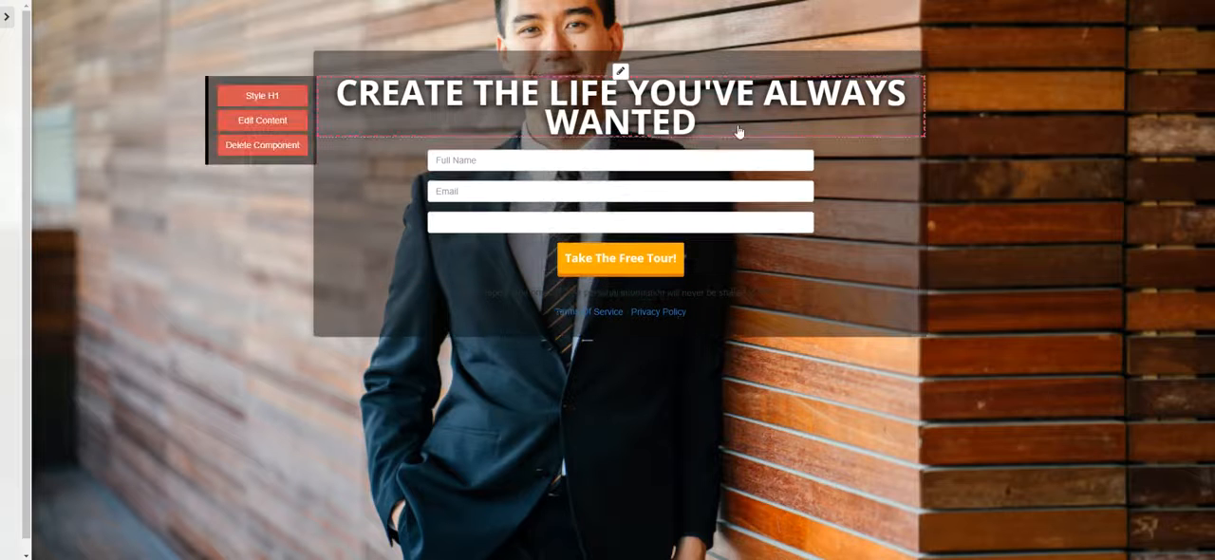
pyautogui.click(7, 17)
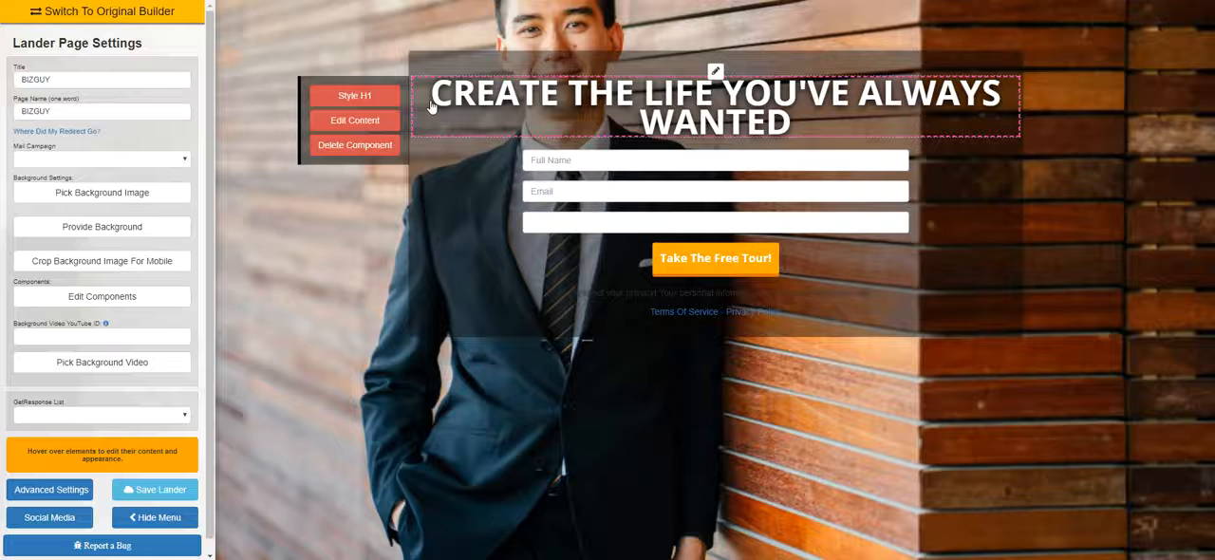
# Replace the headline text with "MAKE AN EXECUTIVE LEVEL INCOME FROM HOME"
pyautogui.click(375, 120)
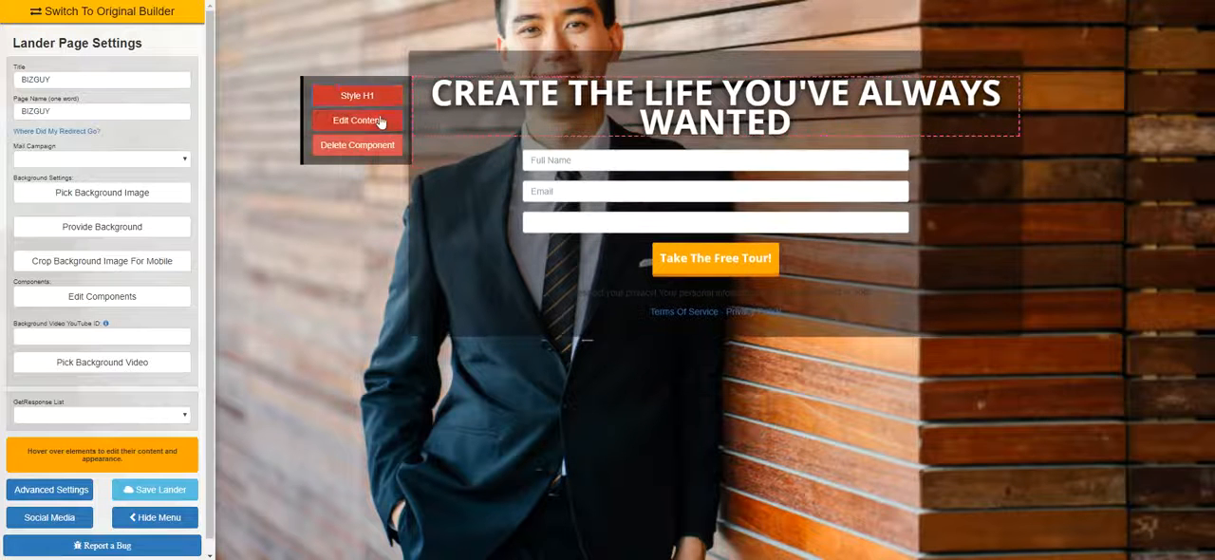
pyautogui.click(382, 119)
pyautogui.press('BackSpace')
pyautogui.press('BackSpace')
pyautogui.press('BackSpace')
pyautogui.press('BackSpace')
pyautogui.press('BackSpace')
pyautogui.press('BackSpace')
pyautogui.press('BackSpace')
pyautogui.press('BackSpace')
pyautogui.press('BackSpace')
pyautogui.press('BackSpace')
pyautogui.press('BackSpace')
pyautogui.press('BackSpace')
pyautogui.press('BackSpace')
pyautogui.press('BackSpace')
pyautogui.press('BackSpace')
pyautogui.press('BackSpace')
pyautogui.press('BackSpace')
pyautogui.press('BackSpace')
pyautogui.press('BackSpace')
pyautogui.press('BackSpace')
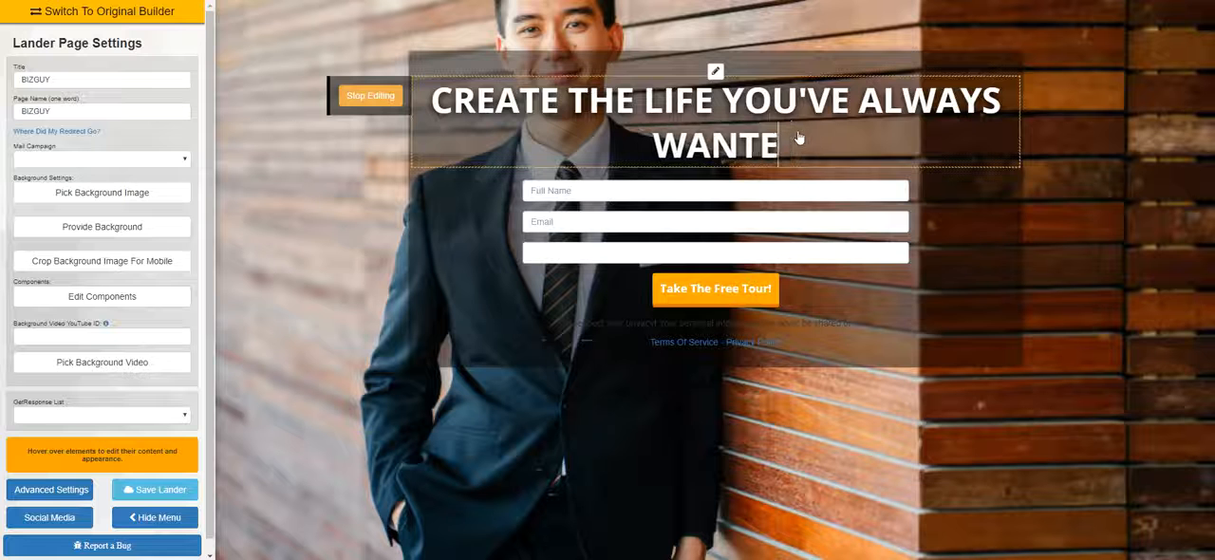
pyautogui.press('BackSpace')
pyautogui.press('BackSpace')
pyautogui.press('BackSpace')
pyautogui.press('BackSpace')
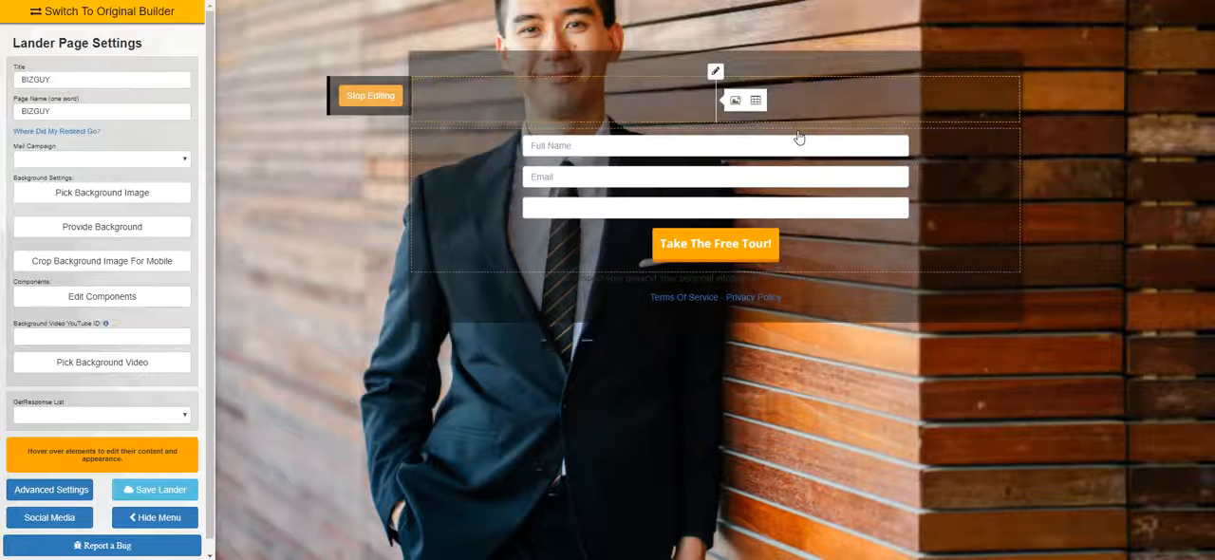
pyautogui.write('MAKE AN E')
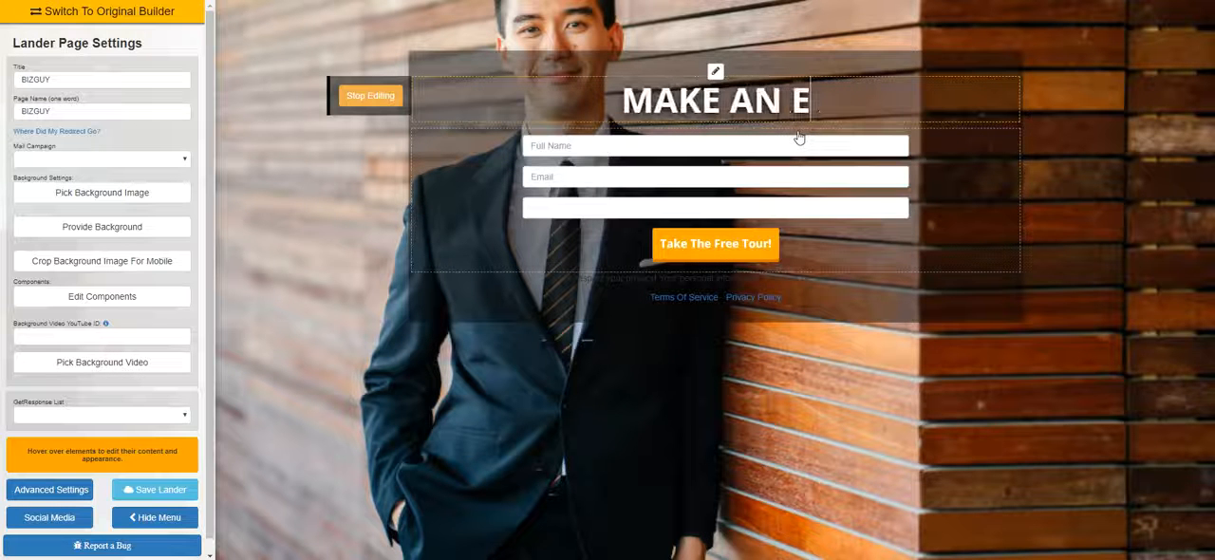
pyautogui.write('XECUT')
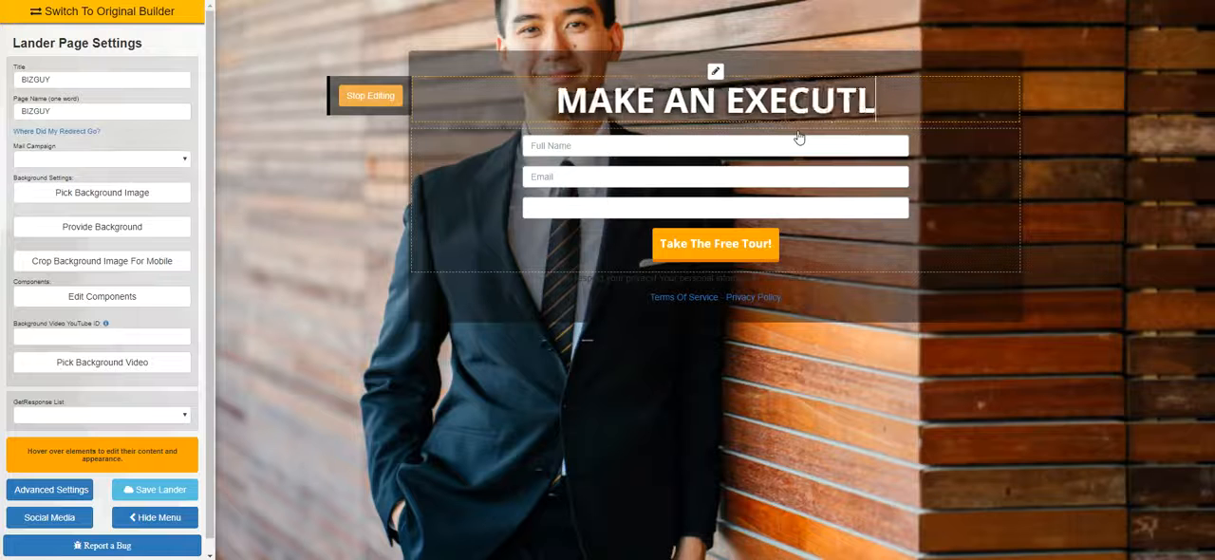
pyautogui.write('IVE')
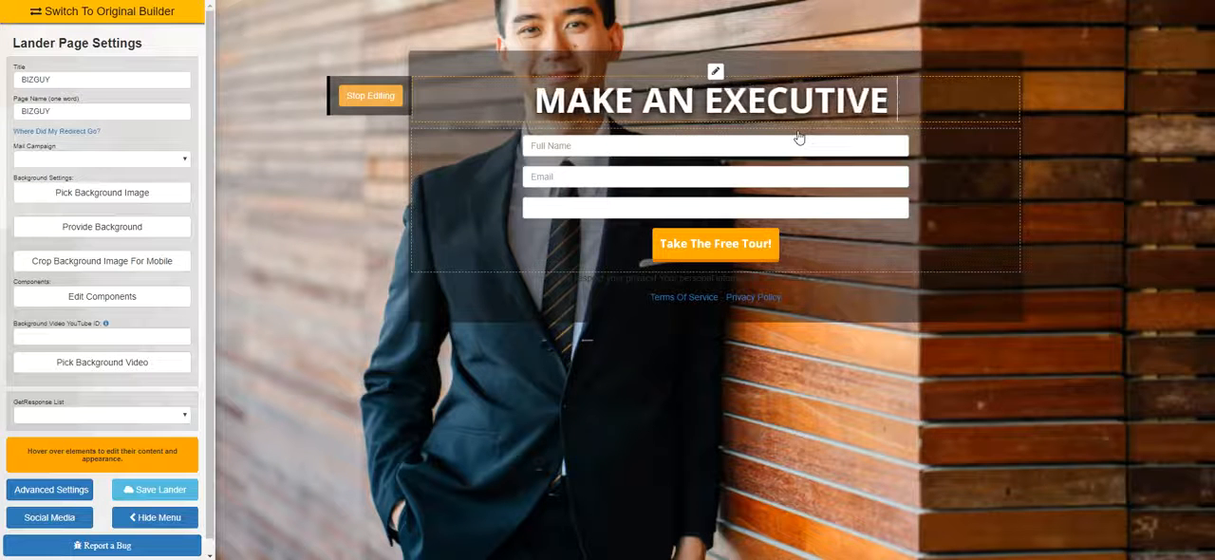
pyautogui.write(' LEVEL INCO')
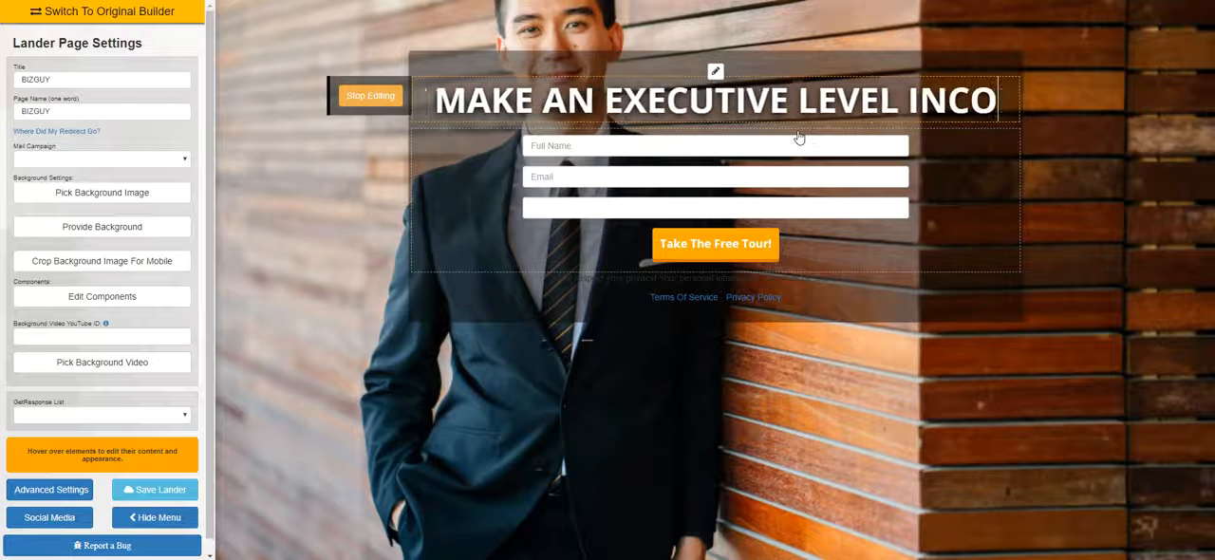
pyautogui.write('ME FROM H')
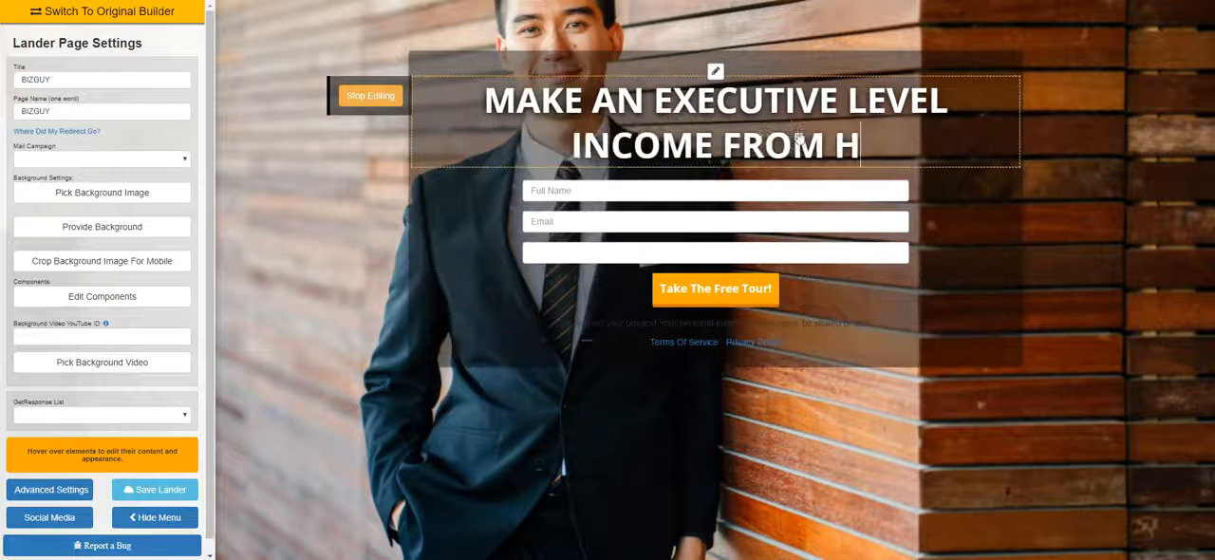
pyautogui.write('OME')
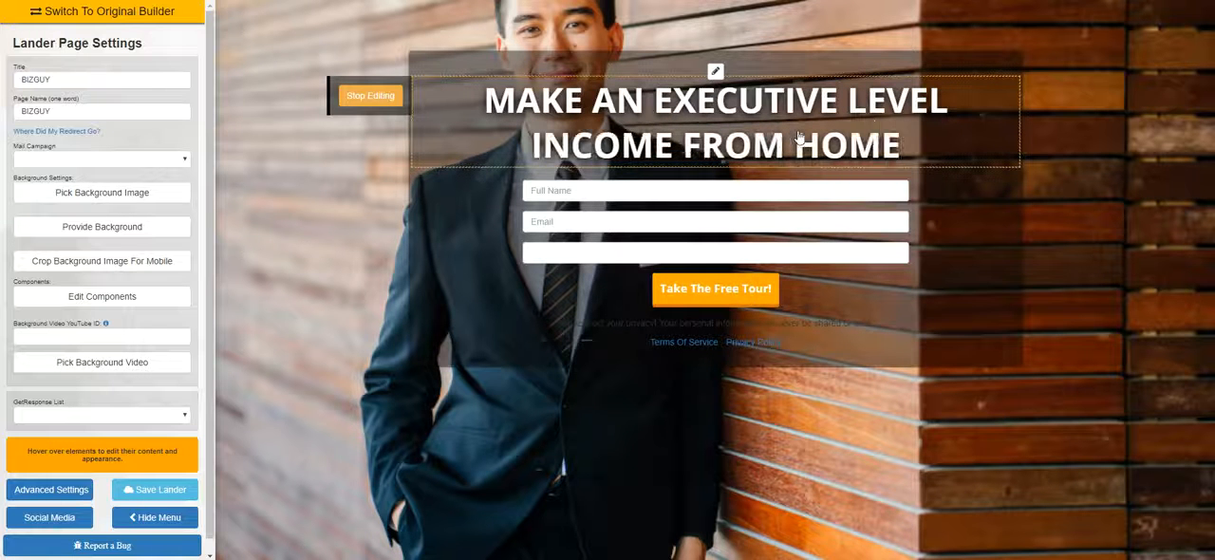
# Finish the headline's content editing, shrink its text until it fits on one line, and make it italic
pyautogui.click(370, 95)
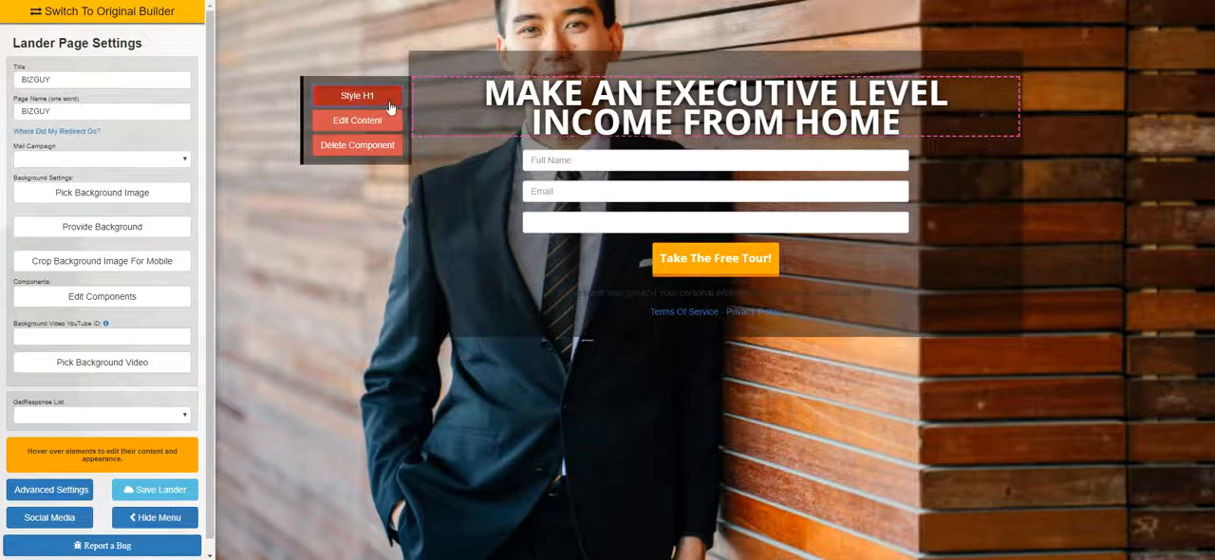
pyautogui.click(357, 95)
pyautogui.moveTo(537, 239); pyautogui.dragTo(506, 233)
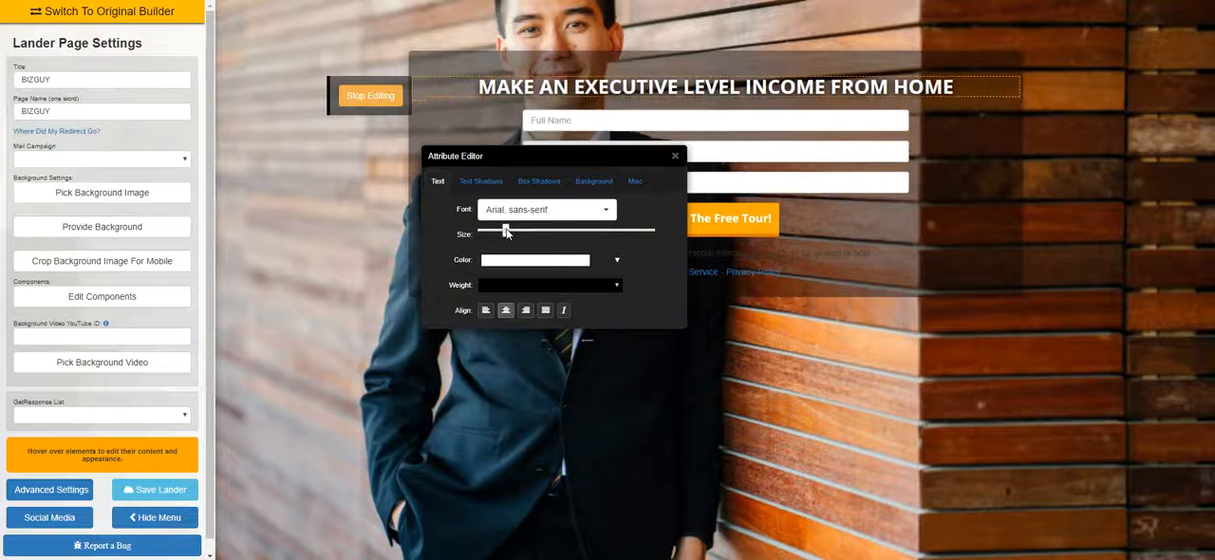
pyautogui.click(565, 313)
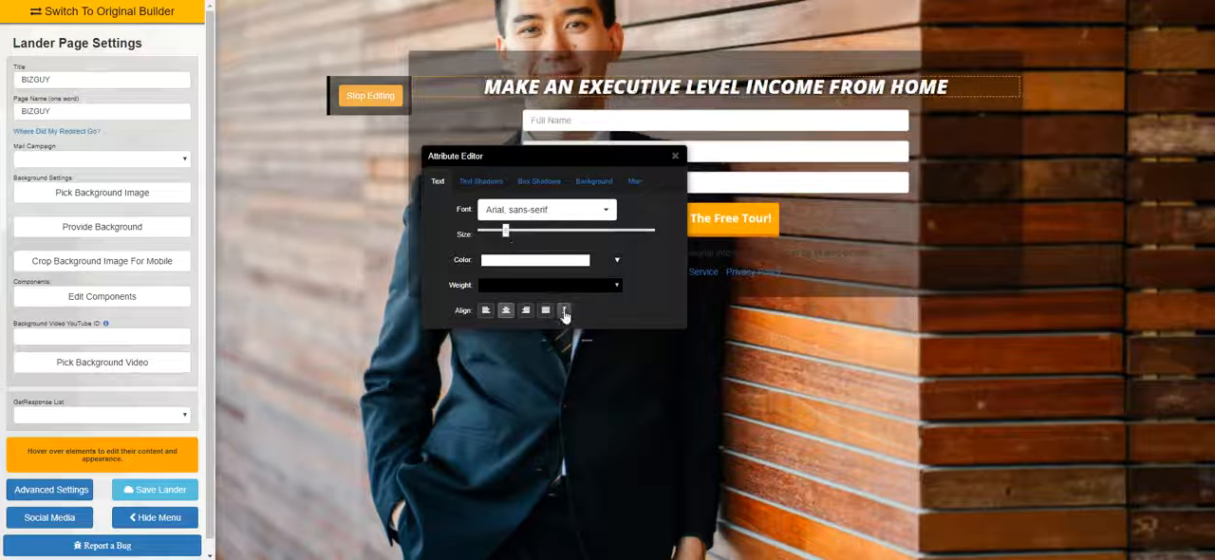
pyautogui.click(566, 313)
pyautogui.click(566, 314)
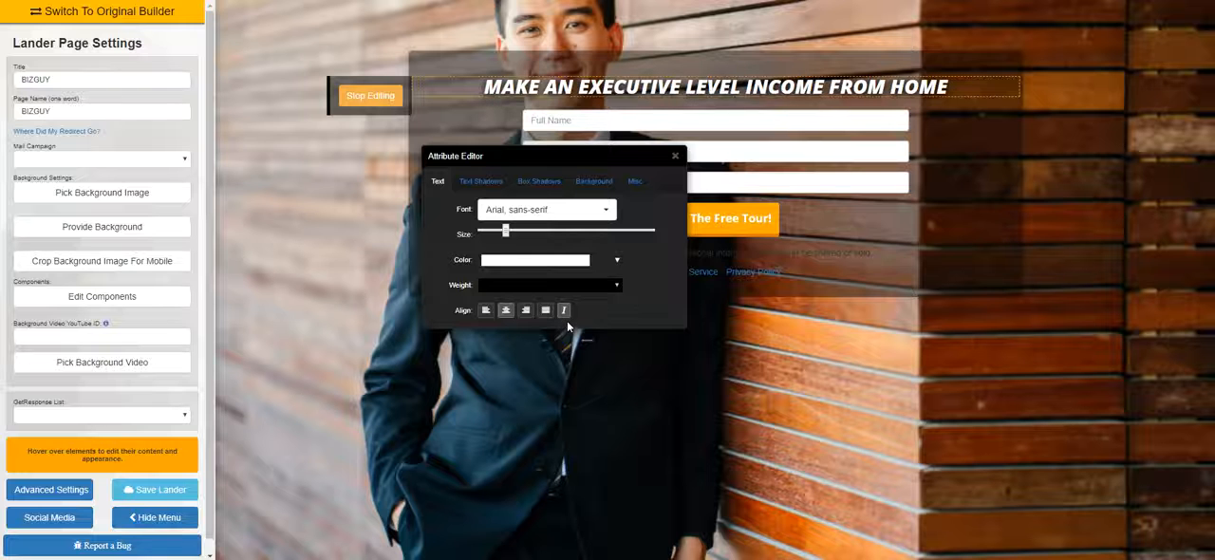
pyautogui.click(569, 313)
pyautogui.click(569, 316)
# Change the main headline's font to Aldrich and close its style settings
pyautogui.click(572, 222)
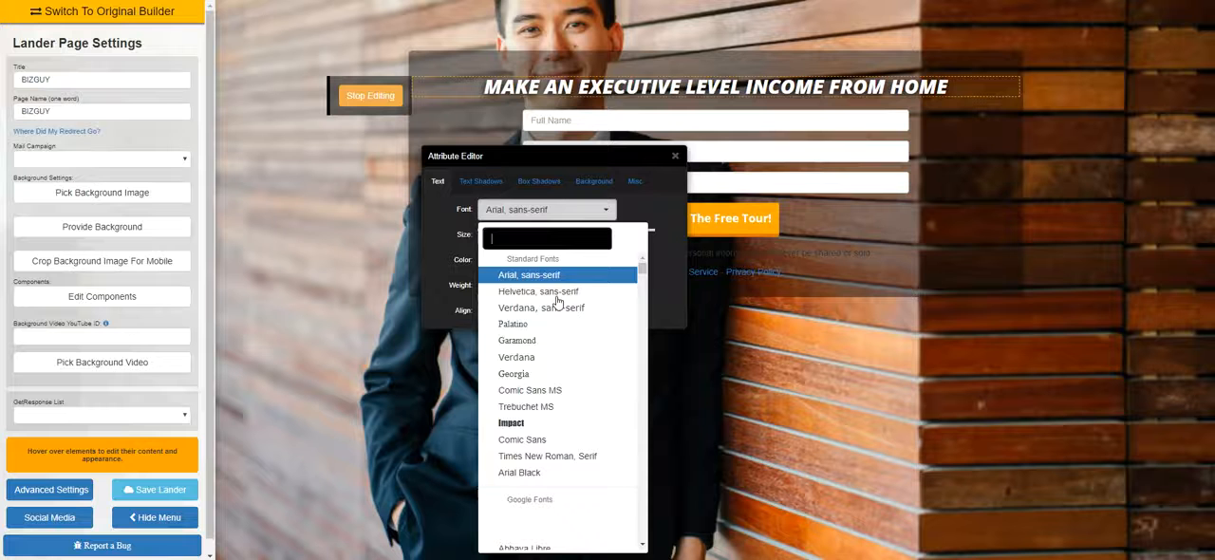
pyautogui.scroll(-5, 543, 379)
pyautogui.click(536, 397)
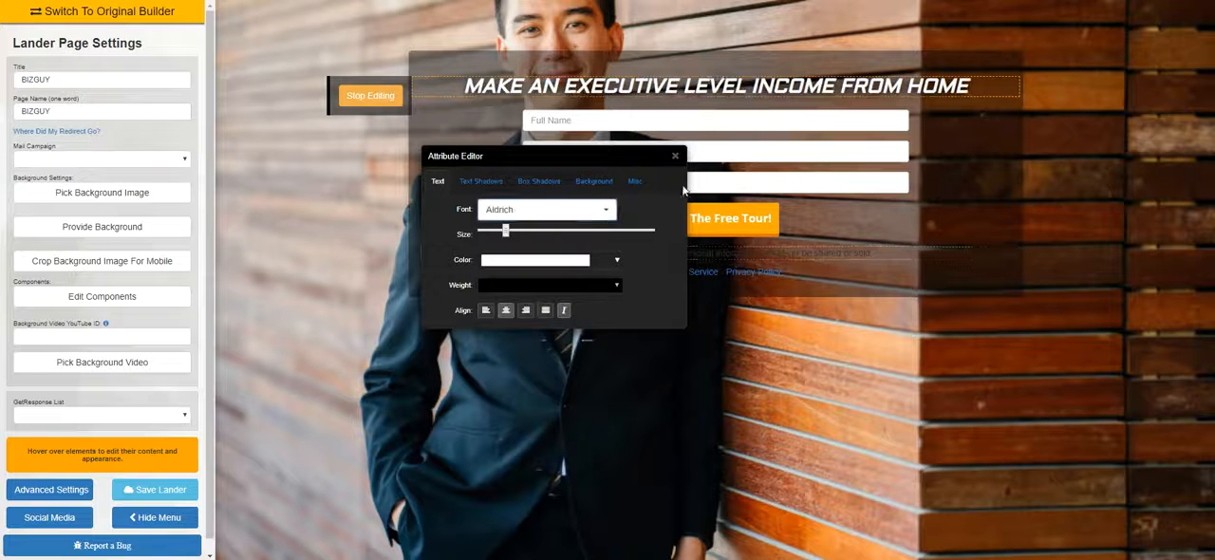
pyautogui.click(674, 158)
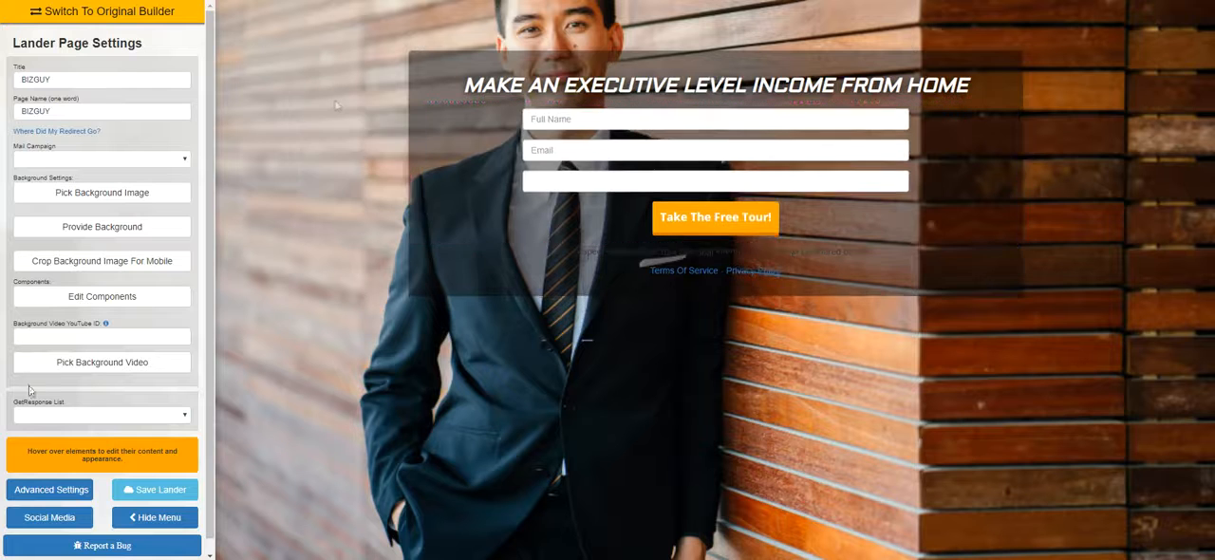
# Insert an H1 text component above the form reading "WE HAVE PEOPLE GOING FROM DEAD BROKE TO TOP EARNER STATUS IN DAYS"
pyautogui.click(140, 300)
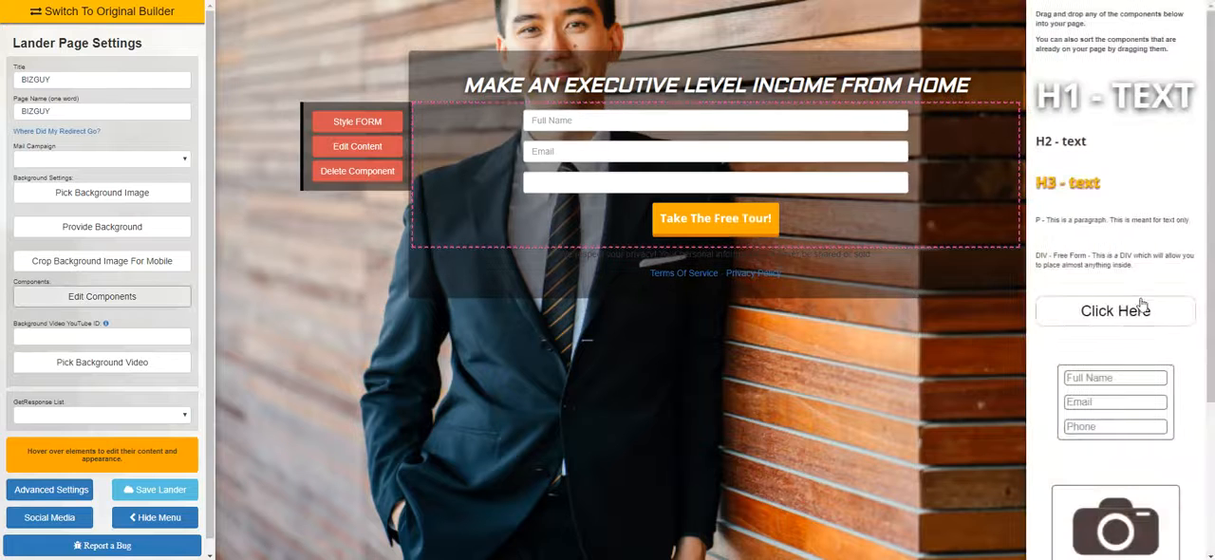
pyautogui.moveTo(1089, 100); pyautogui.dragTo(569, 125)
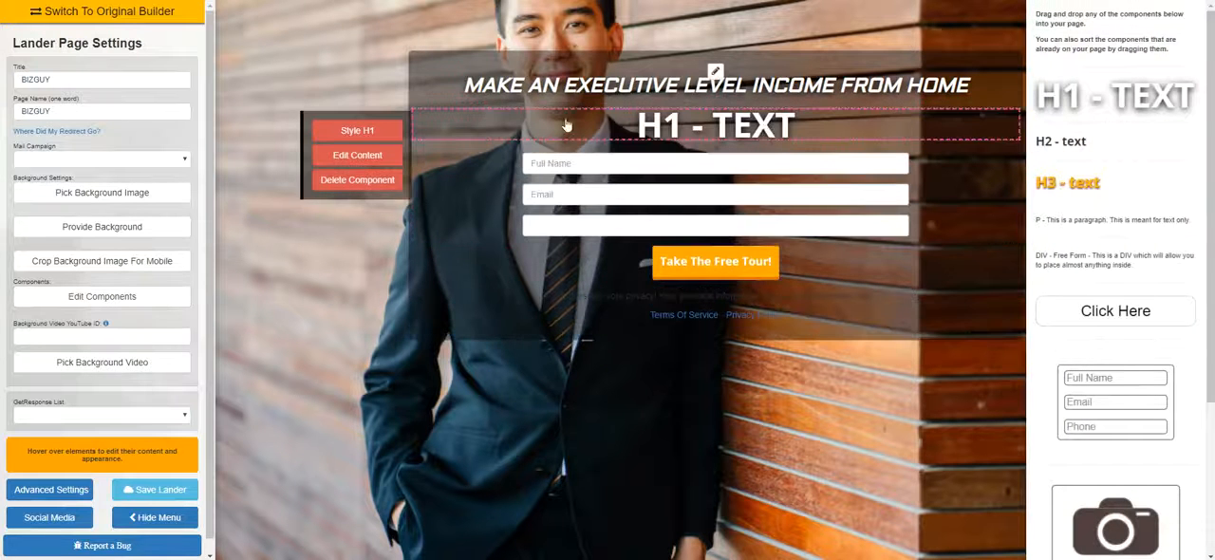
pyautogui.click(351, 154)
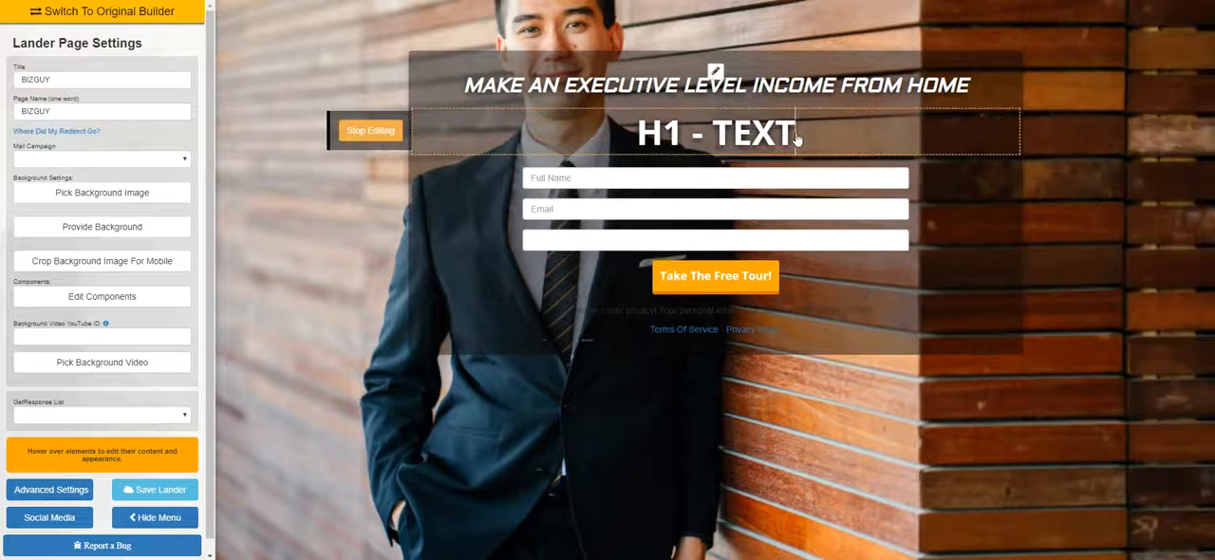
pyautogui.press('BackSpace')
pyautogui.press('BackSpace')
pyautogui.press('BackSpace')
pyautogui.press('BackSpace')
pyautogui.press('BackSpace')
pyautogui.press('BackSpace')
pyautogui.press('BackSpace')
pyautogui.press('BackSpace')
pyautogui.press('BackSpace')
pyautogui.write('WE HAVE')
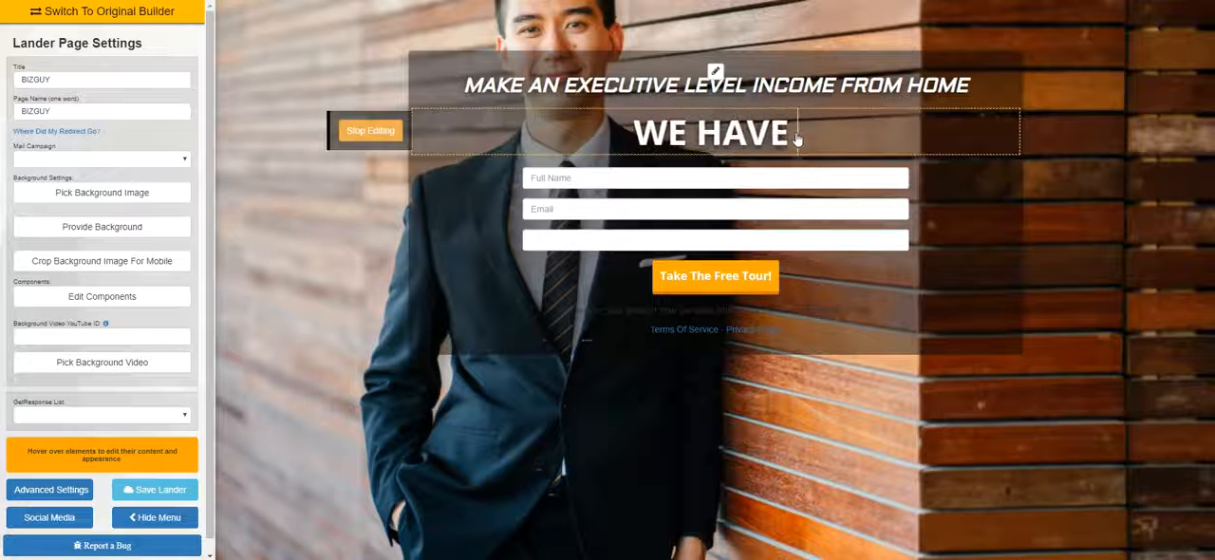
pyautogui.write(' PEOPLE GOIN')
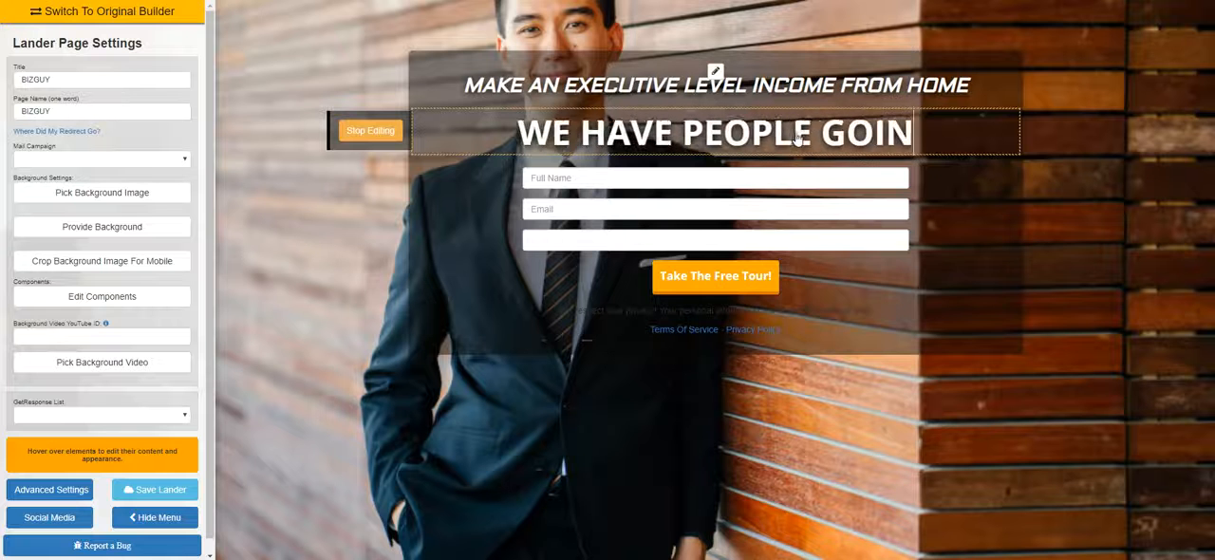
pyautogui.write('G FROM DEAD ')
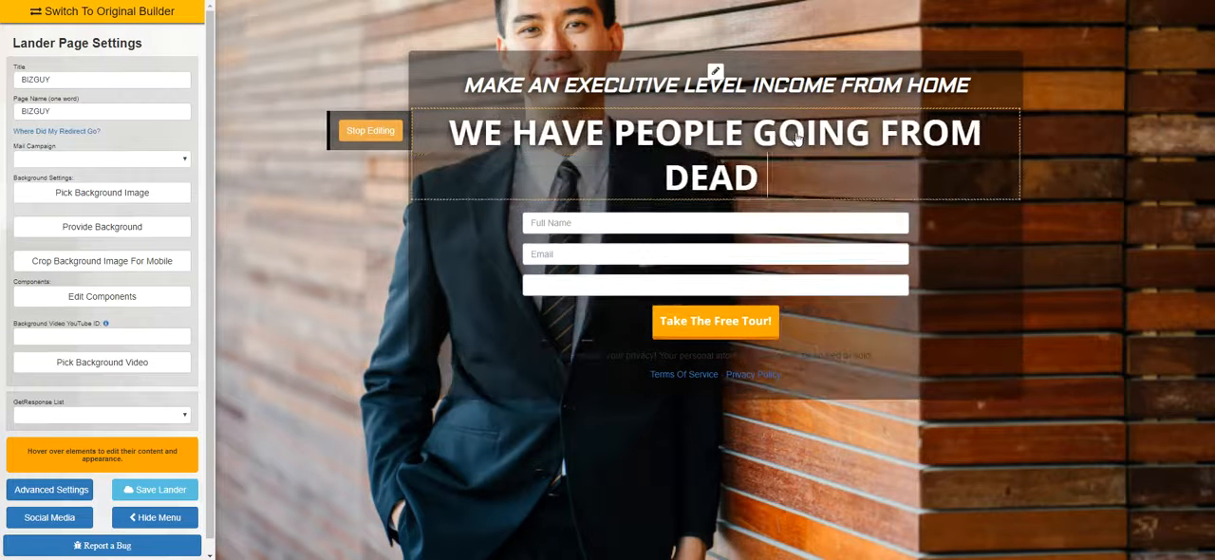
pyautogui.write('BROKE T')
pyautogui.press('BackSpace')
pyautogui.write('ROK')
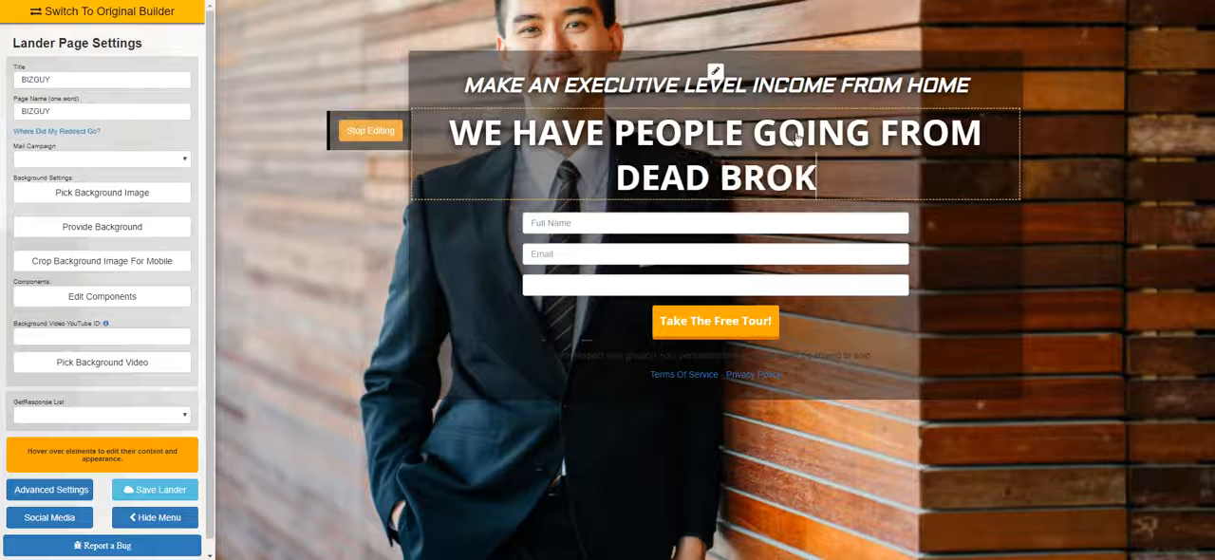
pyautogui.write('E TO TOP EA')
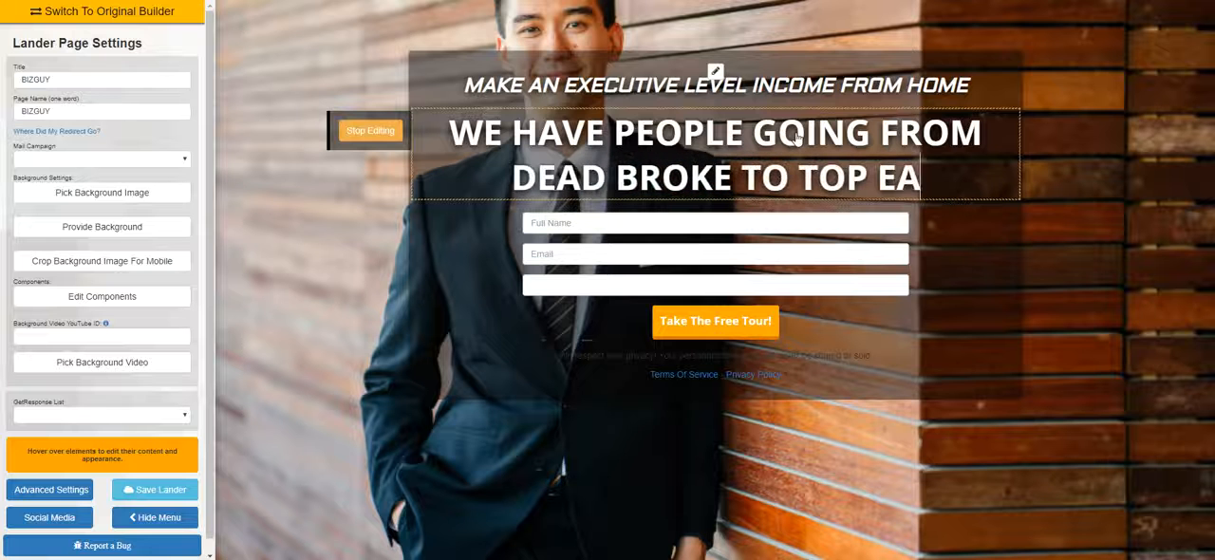
pyautogui.write('RNER STAT')
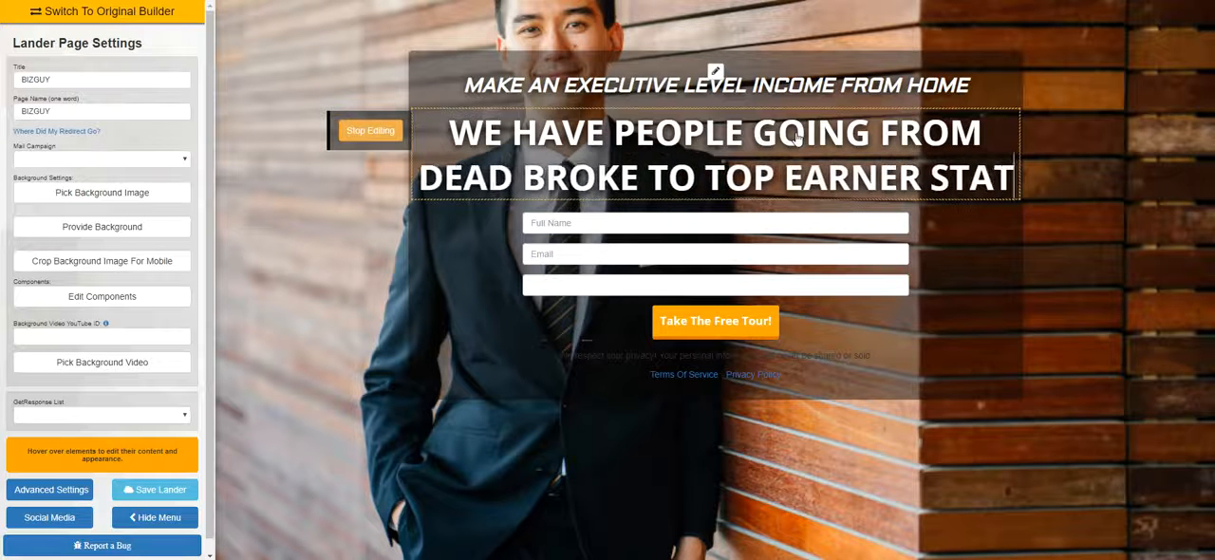
pyautogui.write('UE')
pyautogui.press('BackSpace')
pyautogui.write('S')
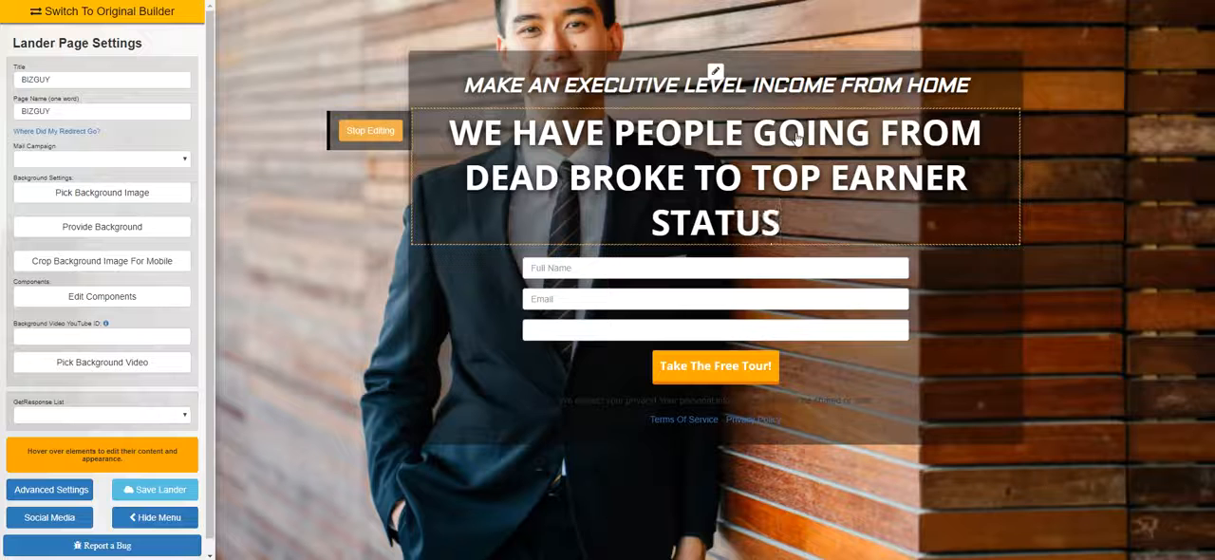
pyautogui.write(' IN DAYS')
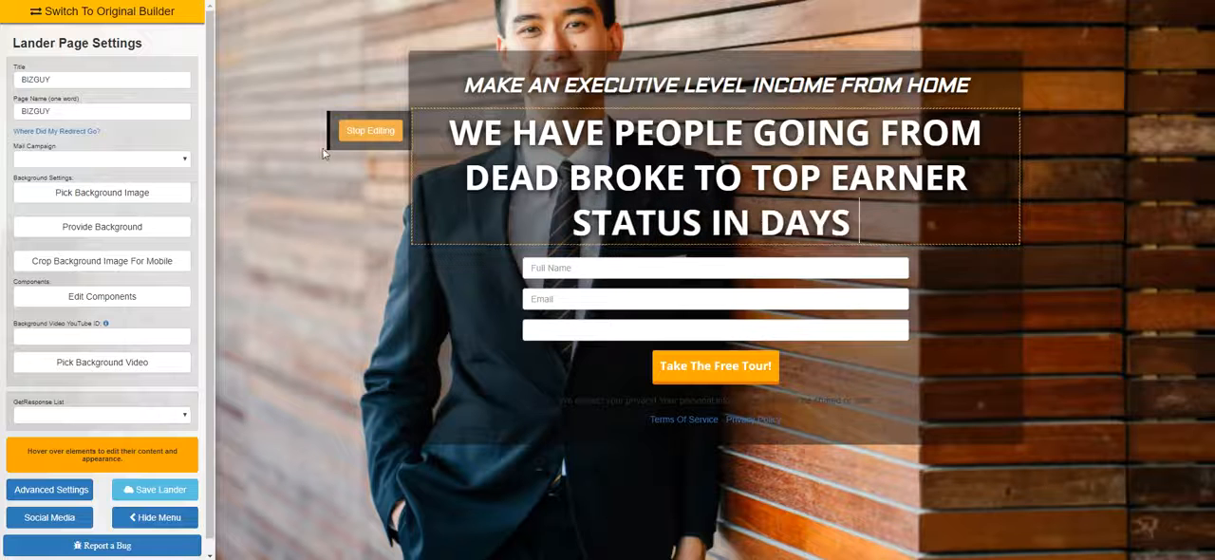
pyautogui.click(371, 130)
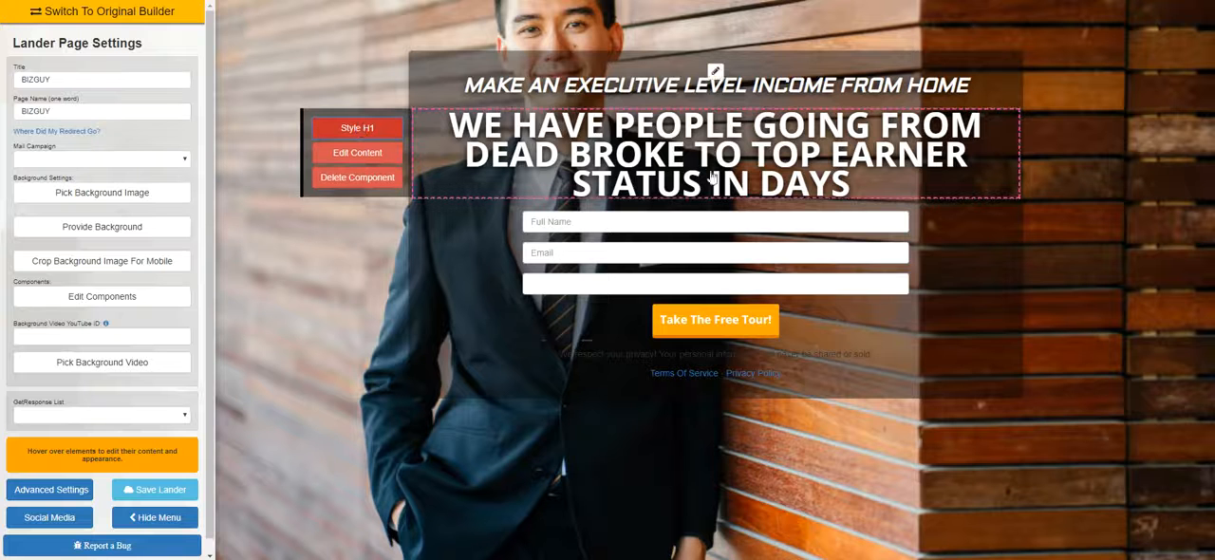
# Style the second headline with smaller text that fits on two lines and the Aldrich font
pyautogui.click(377, 128)
pyautogui.moveTo(537, 295); pyautogui.dragTo(502, 299)
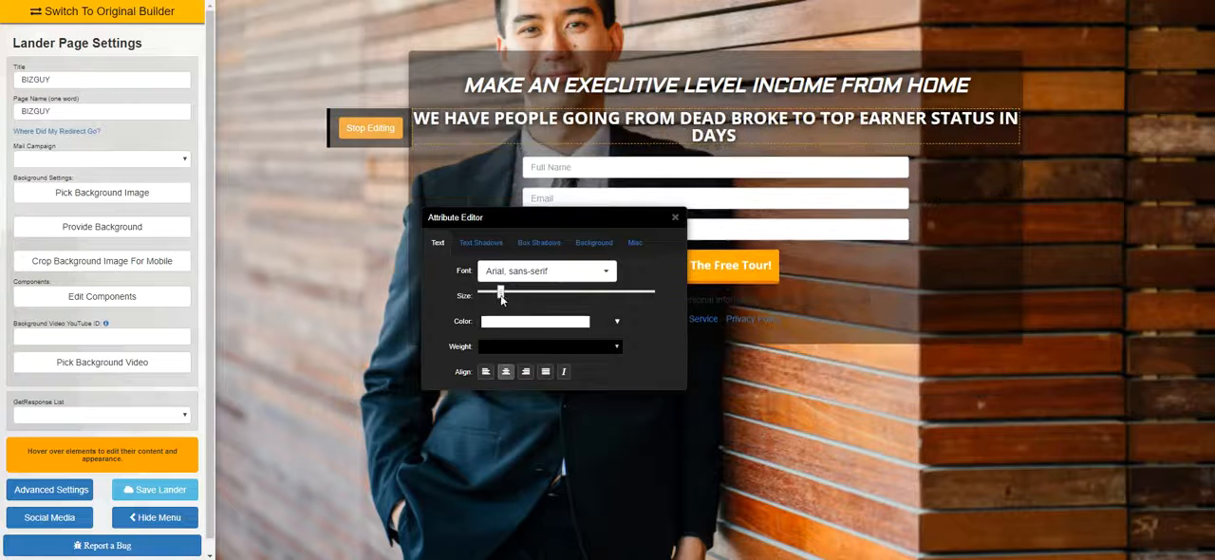
pyautogui.click(508, 300)
pyautogui.click(546, 272)
pyautogui.scroll(-1, 554, 352)
pyautogui.scroll(-3, 554, 351)
pyautogui.click(532, 394)
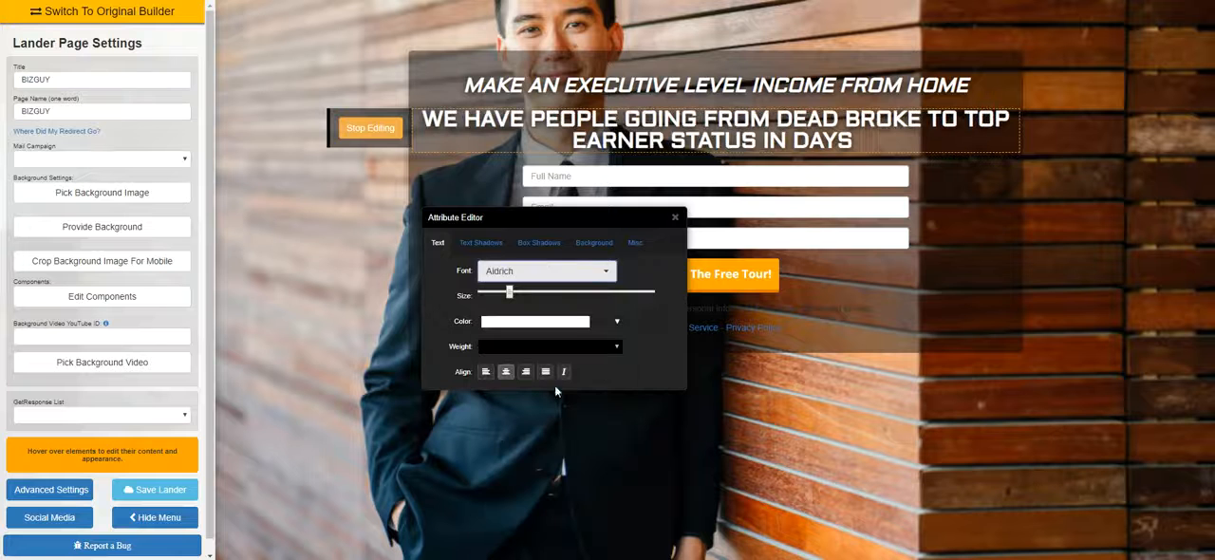
pyautogui.click(674, 218)
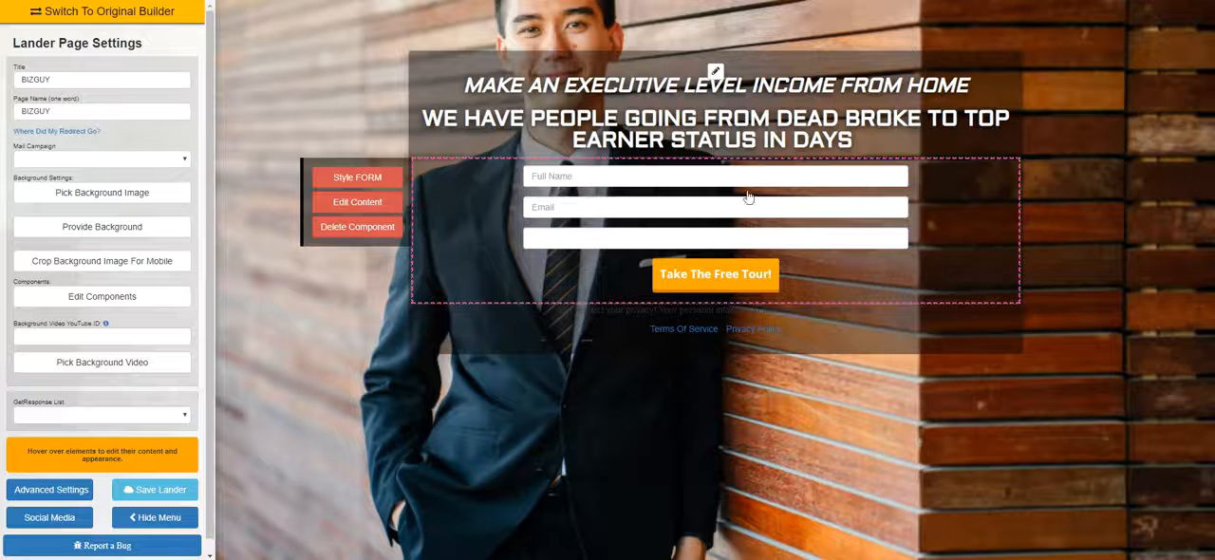
# Insert another H1 text component directly above the form, reading "FILL IN THE FORM FOR DETAILS"
pyautogui.click(130, 298)
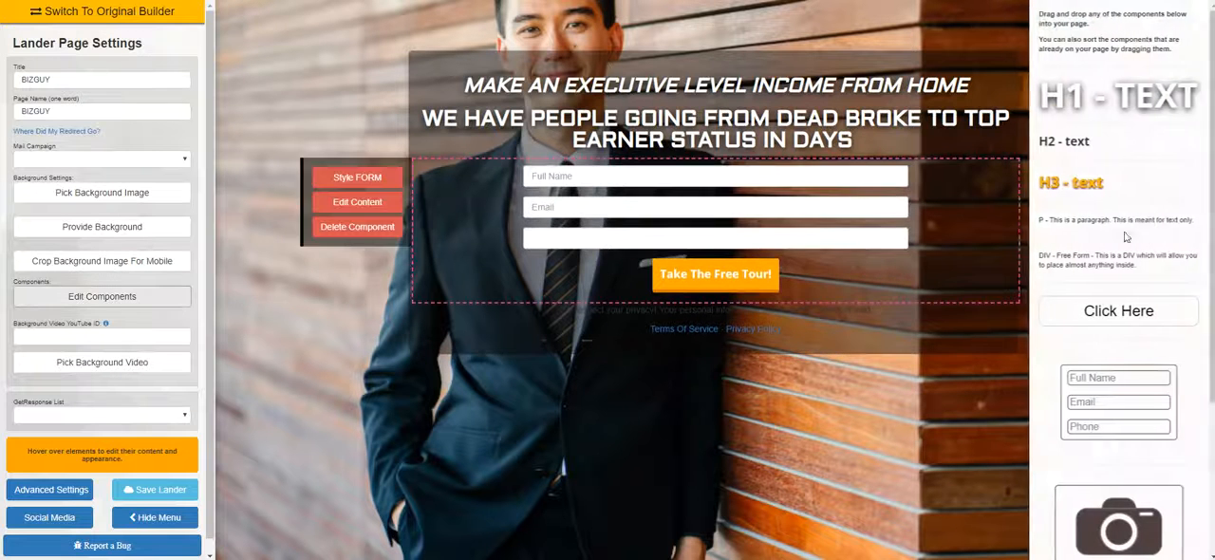
pyautogui.moveTo(1098, 100); pyautogui.dragTo(722, 180)
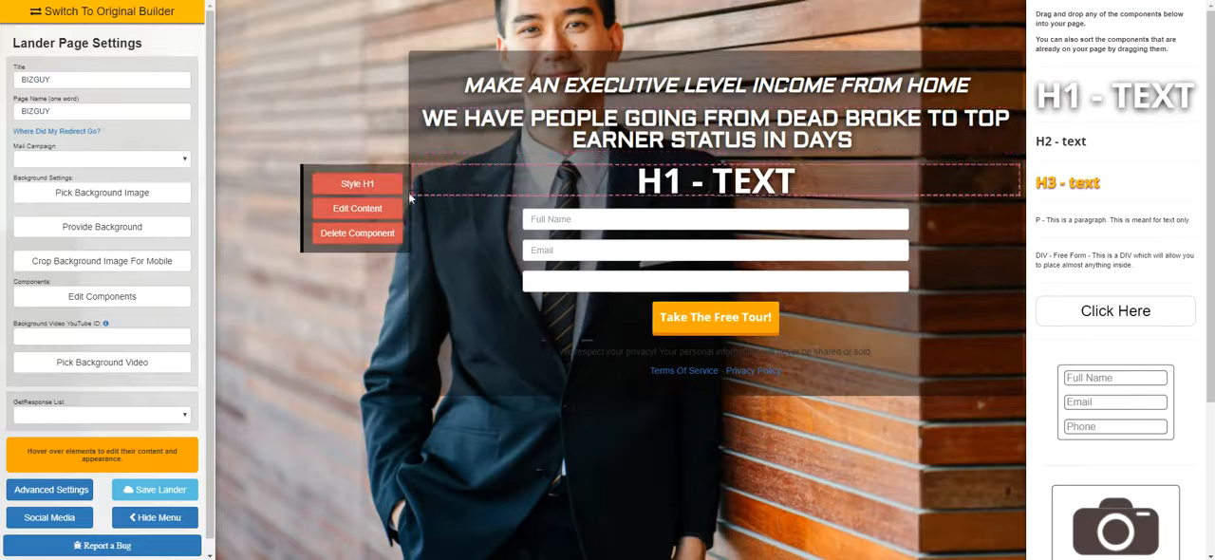
pyautogui.click(357, 183)
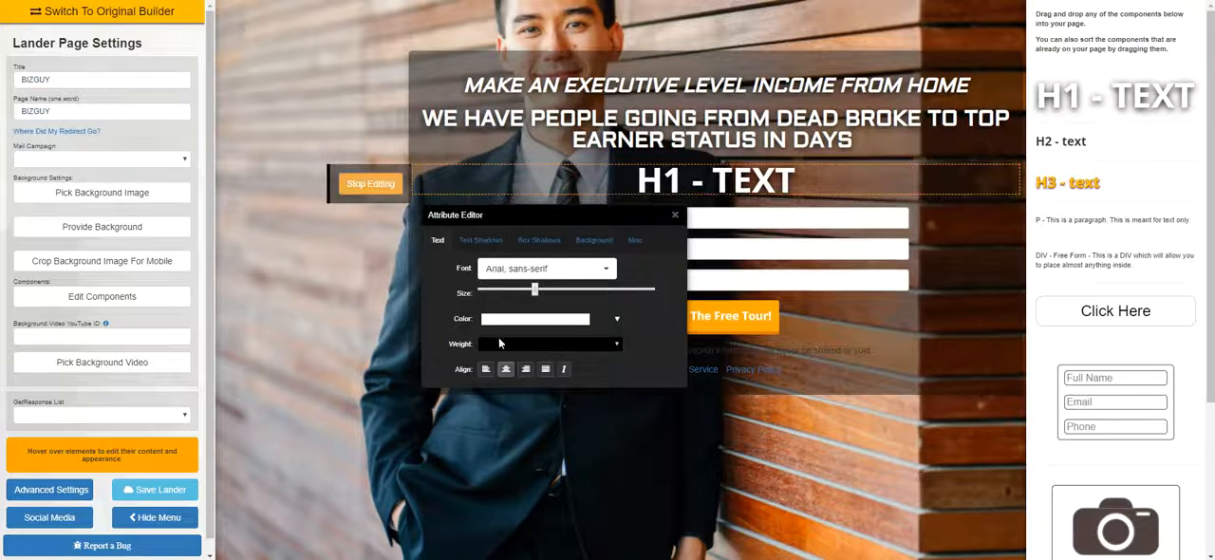
pyautogui.click(357, 184)
pyautogui.click(357, 184)
pyautogui.click(369, 184)
pyautogui.click(357, 208)
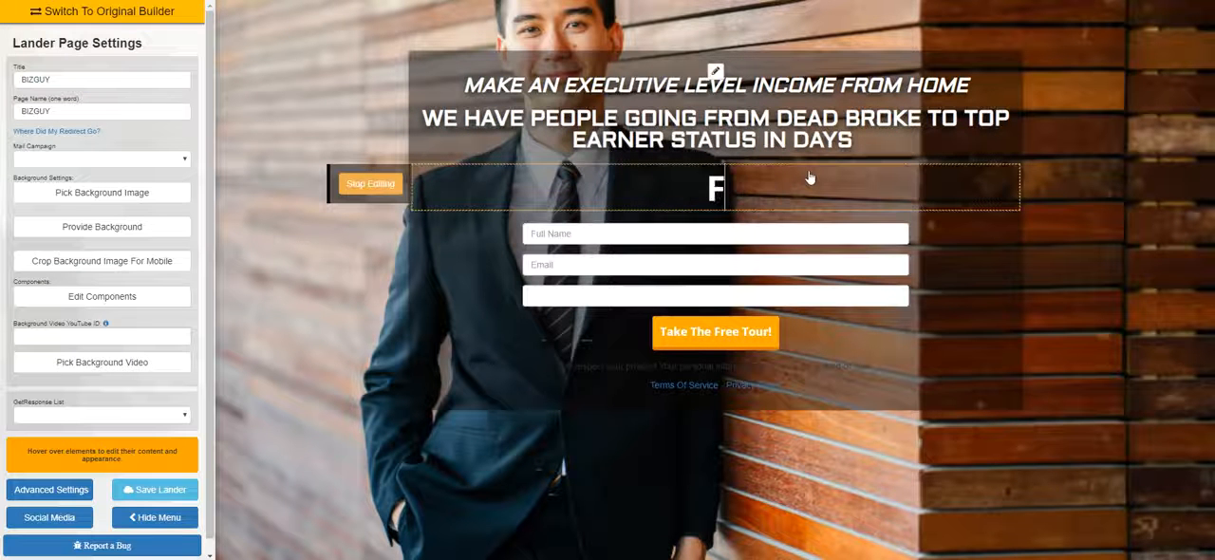
pyautogui.write('ORM FOR DETAILS')
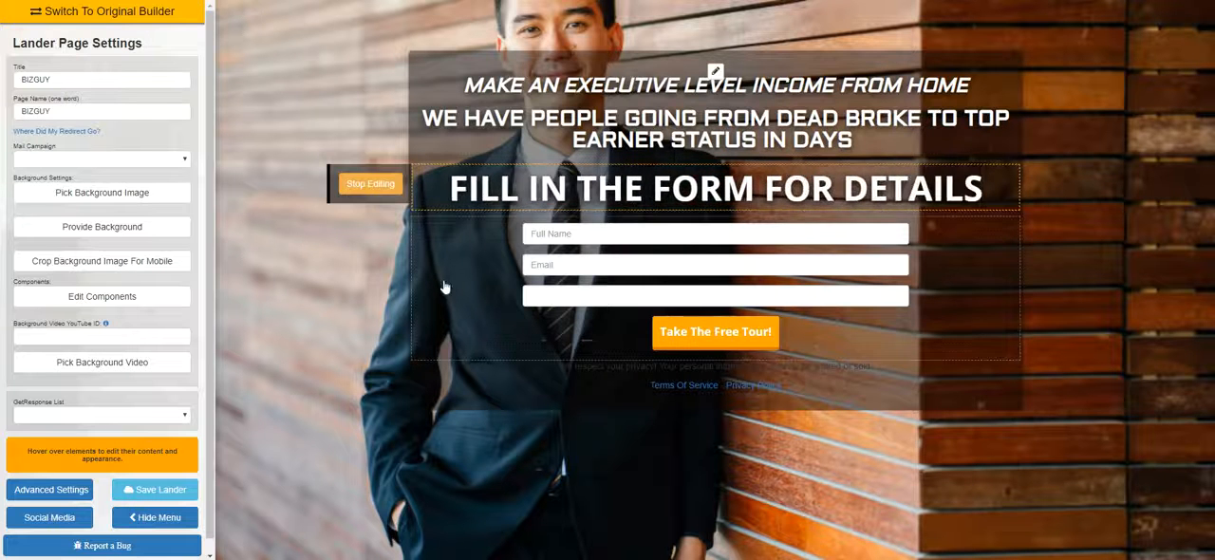
pyautogui.click(370, 183)
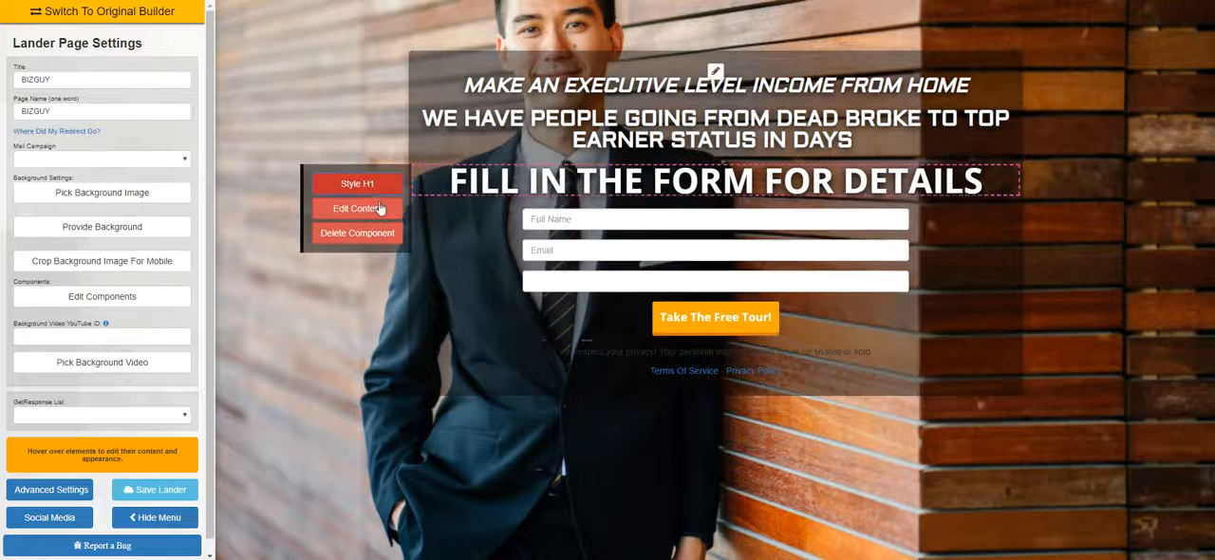
# Shrink the "FILL IN THE FORM FOR DETAILS" text to a small line above the form
pyautogui.click(357, 184)
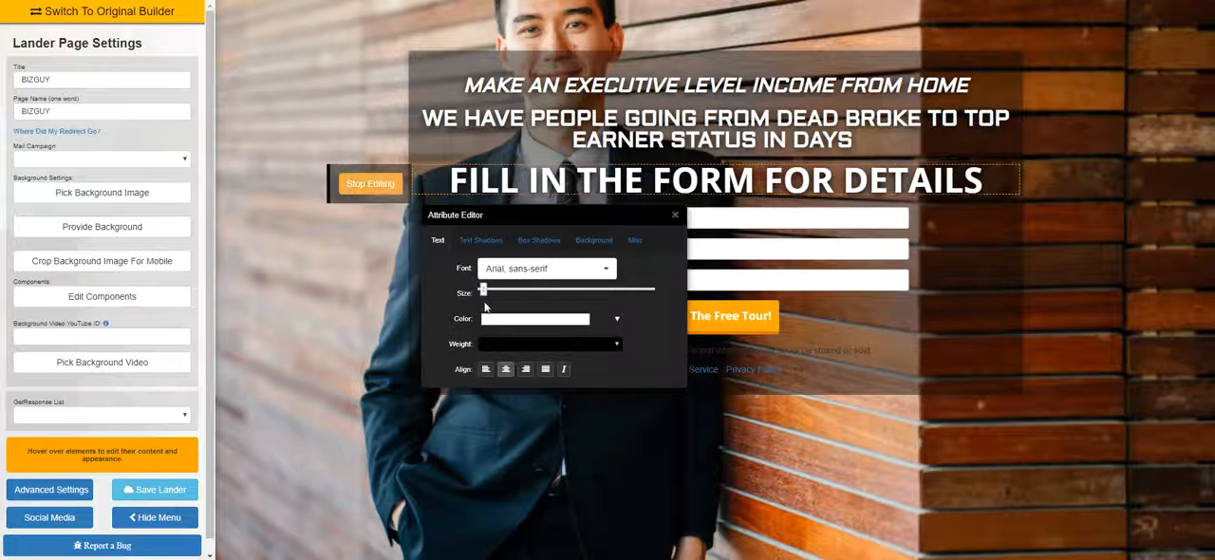
pyautogui.moveTo(485, 306); pyautogui.dragTo(490, 307)
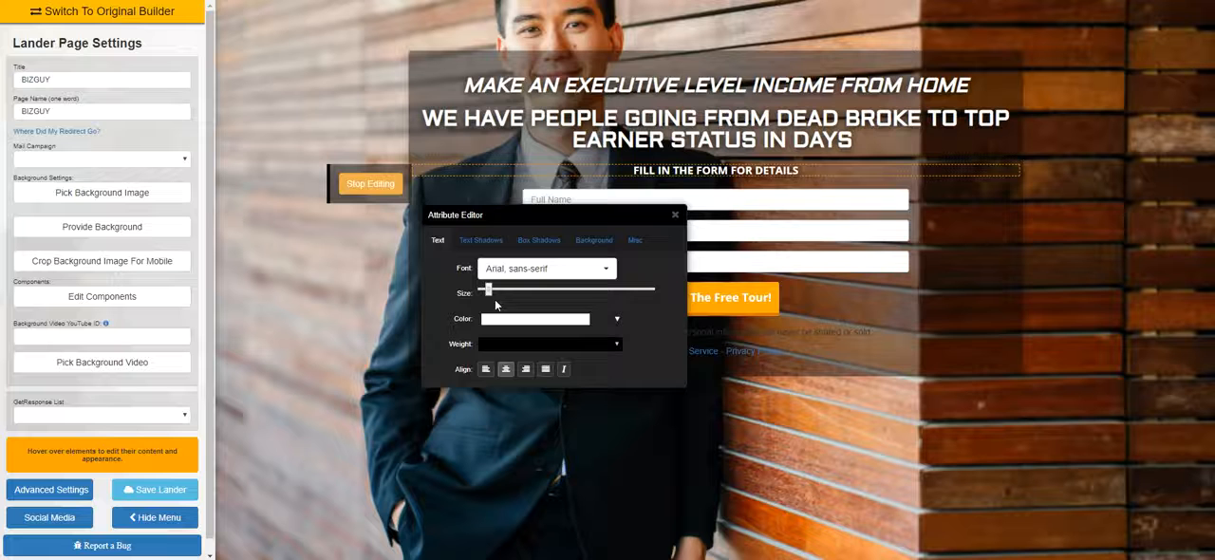
pyautogui.moveTo(493, 299); pyautogui.dragTo(498, 299)
pyautogui.click(675, 215)
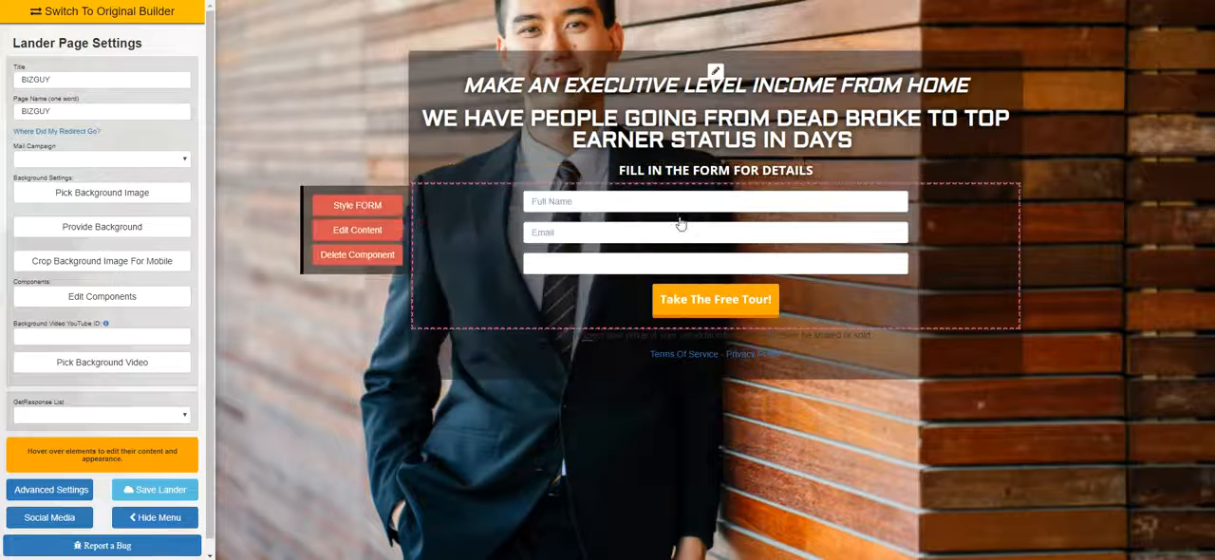
# Change the text color of the second headline to bright blue #32b9e3
pyautogui.moveTo(701, 334)
pyautogui.moveTo(387, 134)
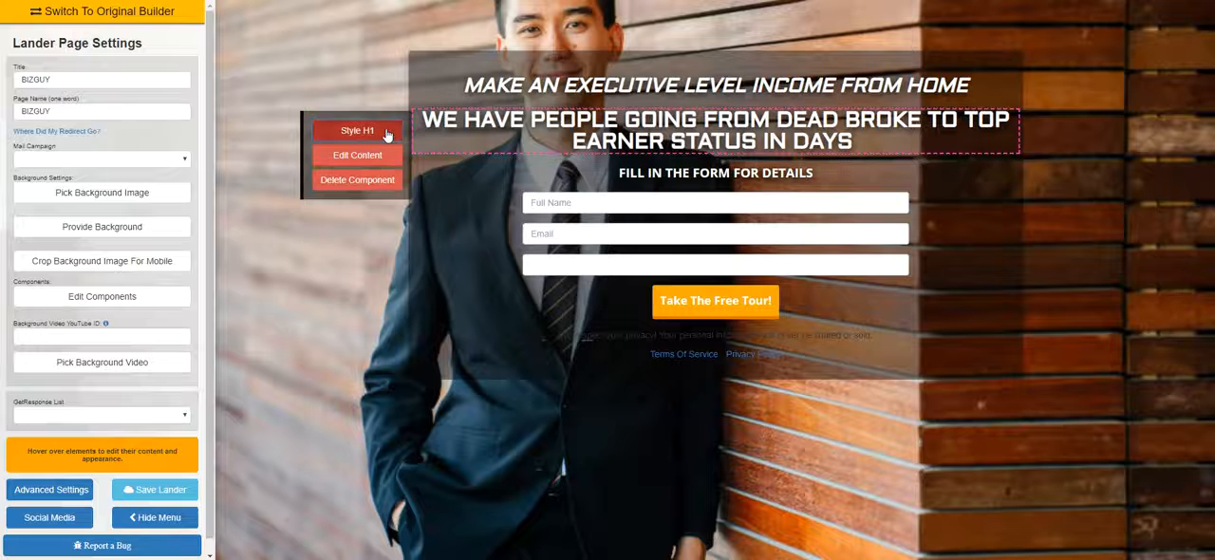
pyautogui.click(385, 131)
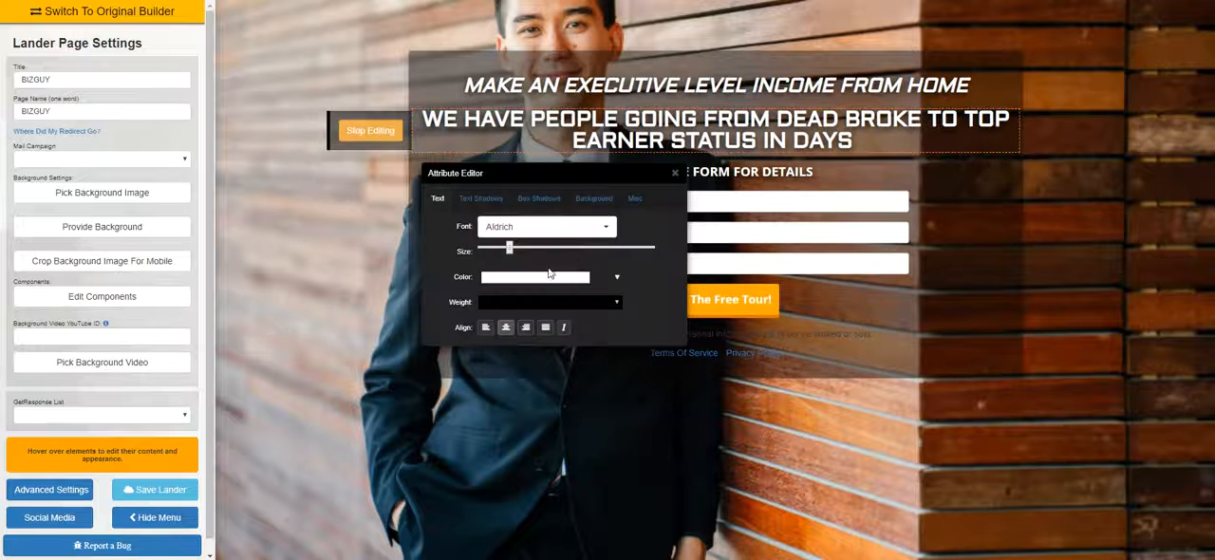
pyautogui.click(550, 277)
pyautogui.moveTo(583, 329); pyautogui.dragTo(583, 339)
pyautogui.click(552, 303)
pyautogui.click(574, 415)
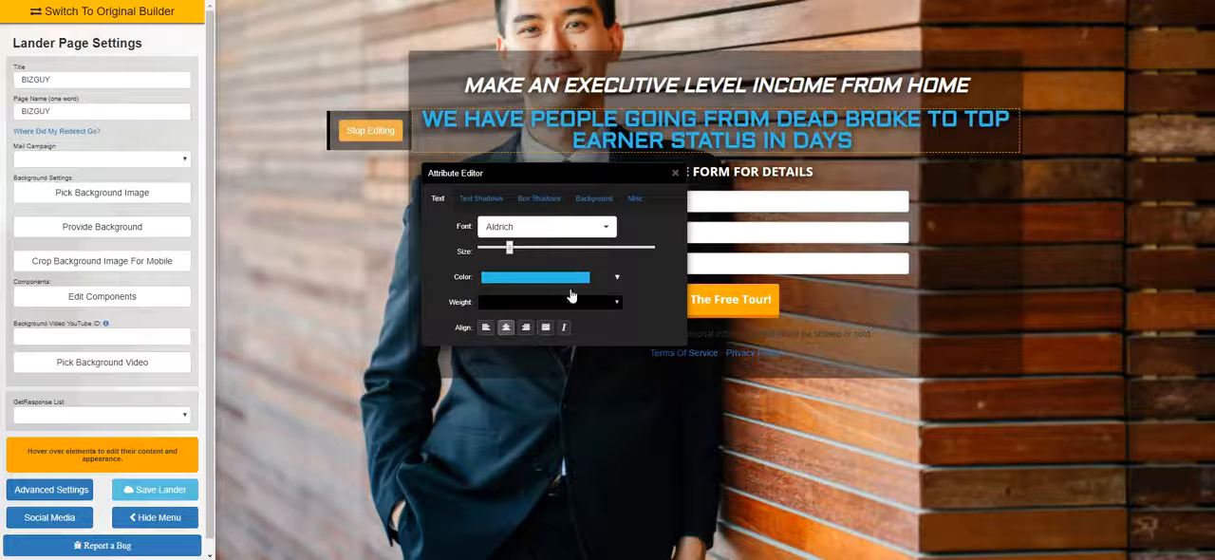
# Copy the hex code of the second headline's text color and close its style editor
pyautogui.click(618, 281)
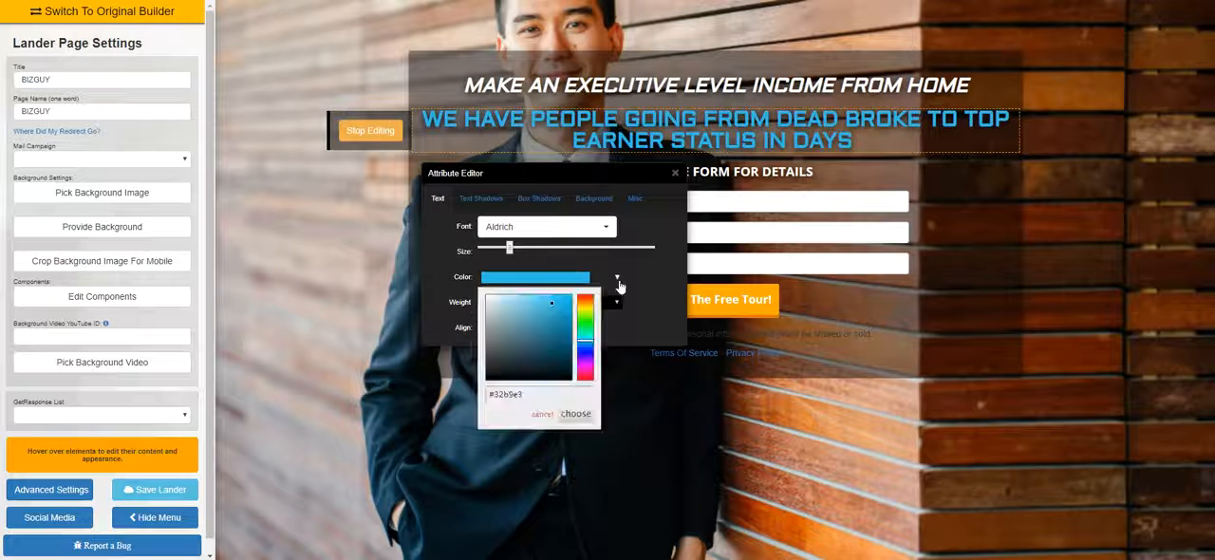
pyautogui.moveTo(554, 389); pyautogui.dragTo(515, 394)
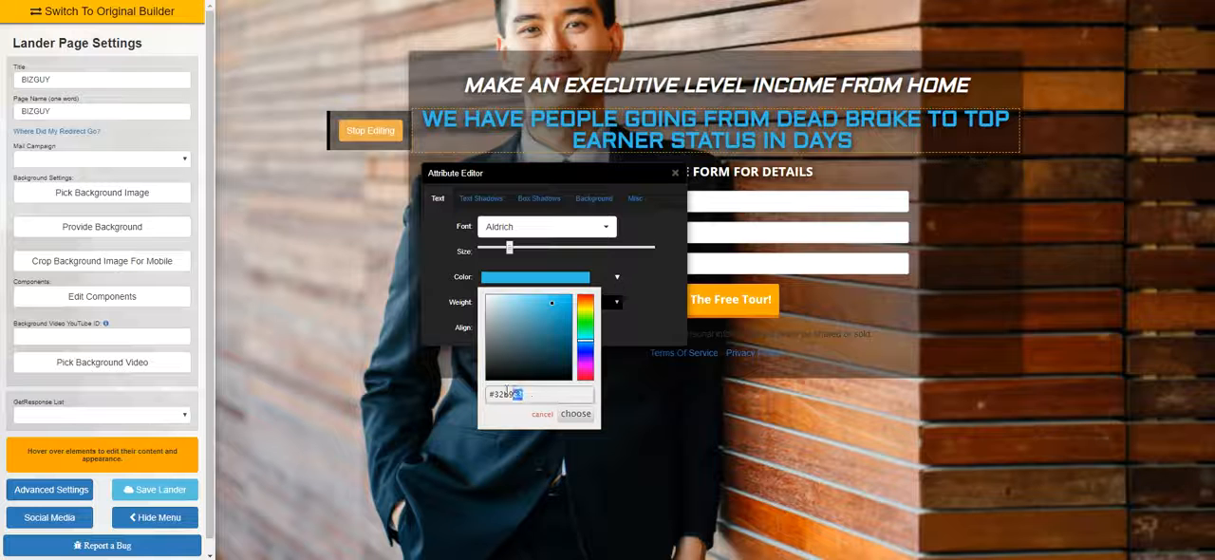
pyautogui.rightClick(503, 397)
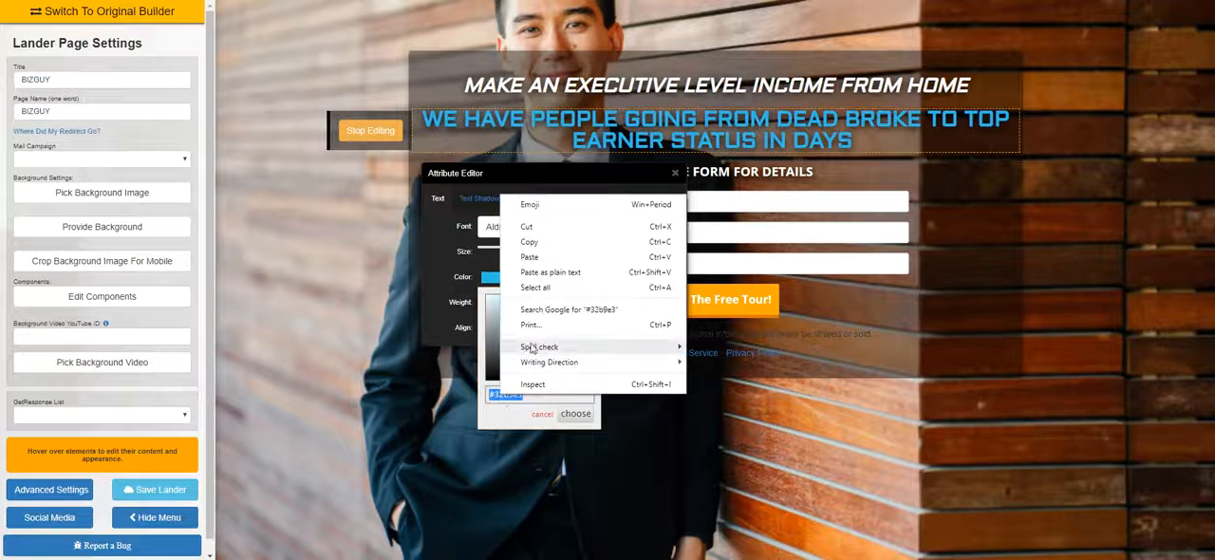
pyautogui.click(530, 242)
pyautogui.click(675, 173)
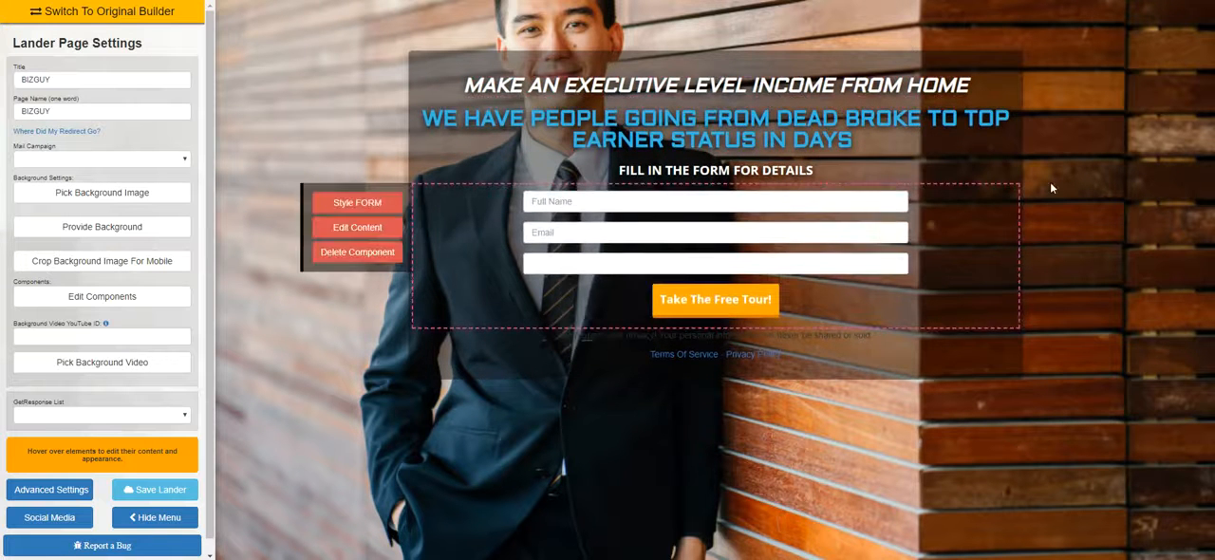
# Hide the settings menu and set the form button's background color to the copied #32b9e3
pyautogui.click(161, 518)
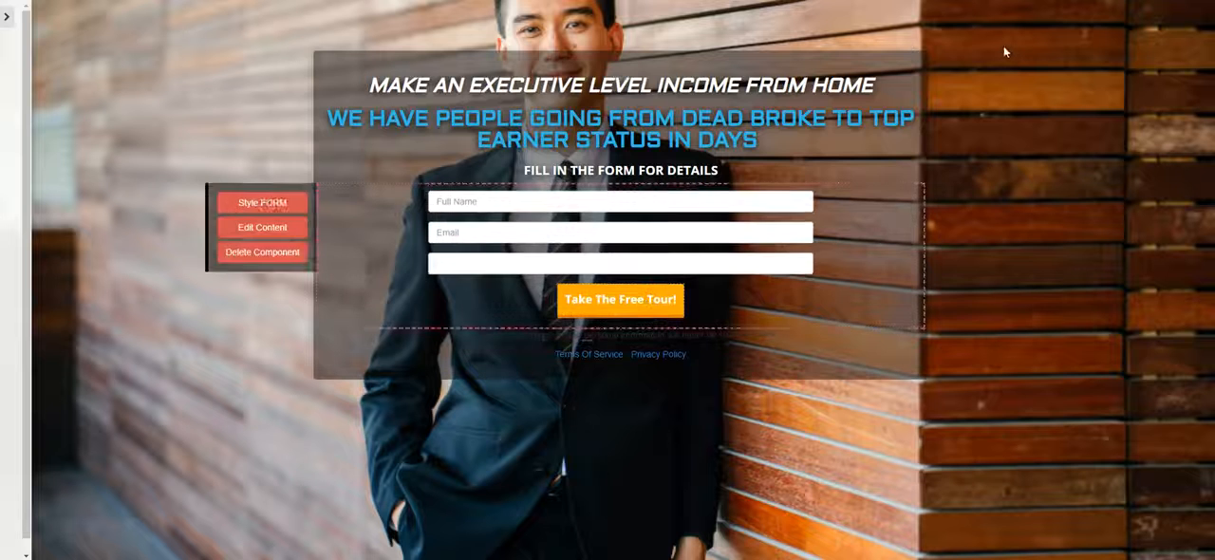
pyautogui.click(532, 328)
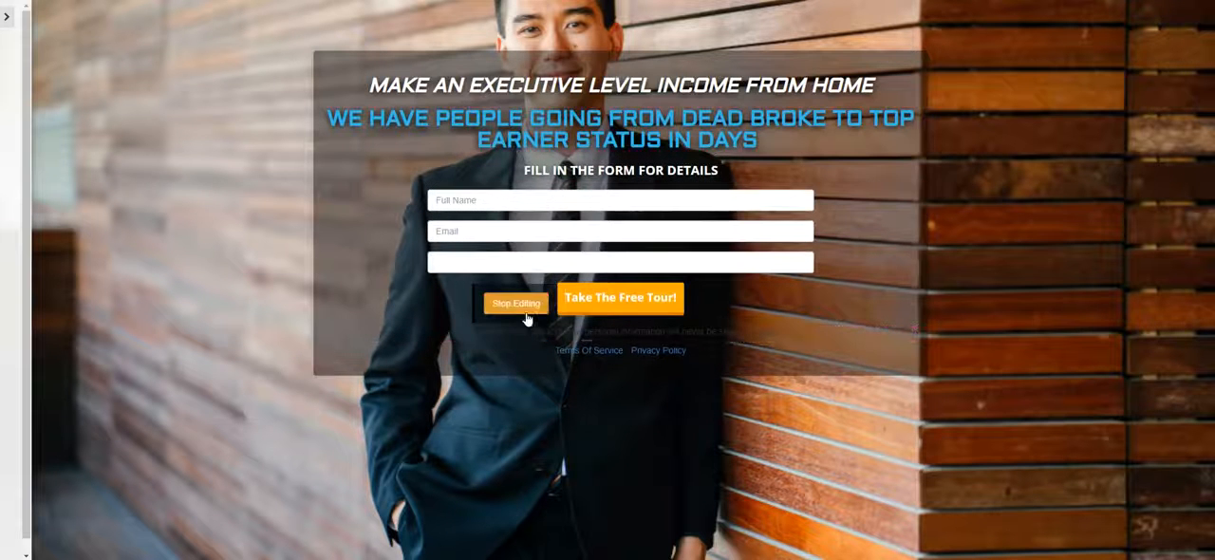
pyautogui.click(535, 304)
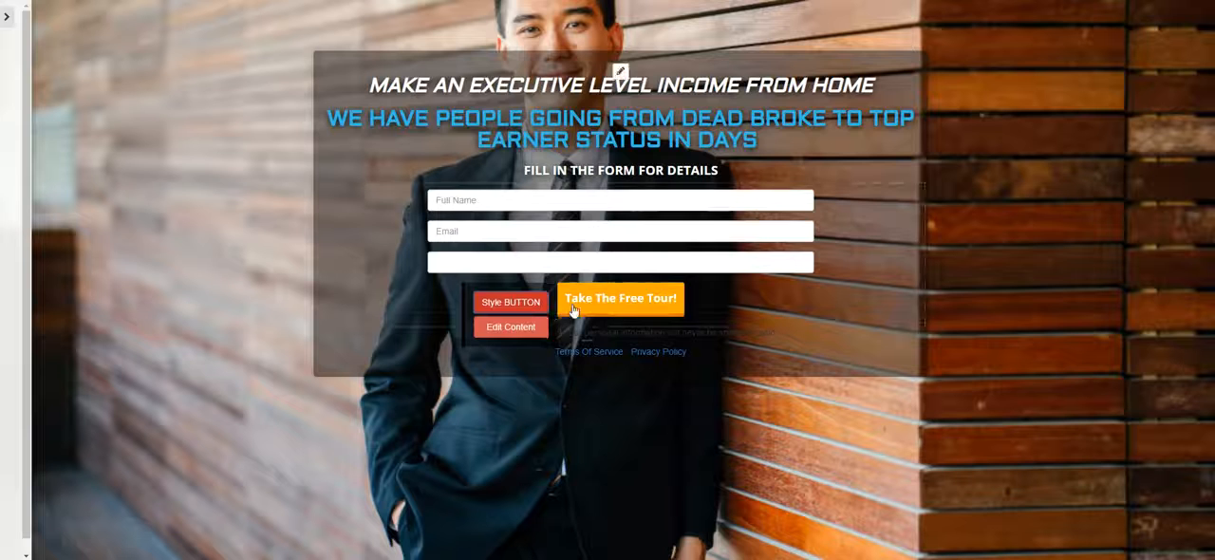
pyautogui.click(511, 301)
pyautogui.click(746, 360)
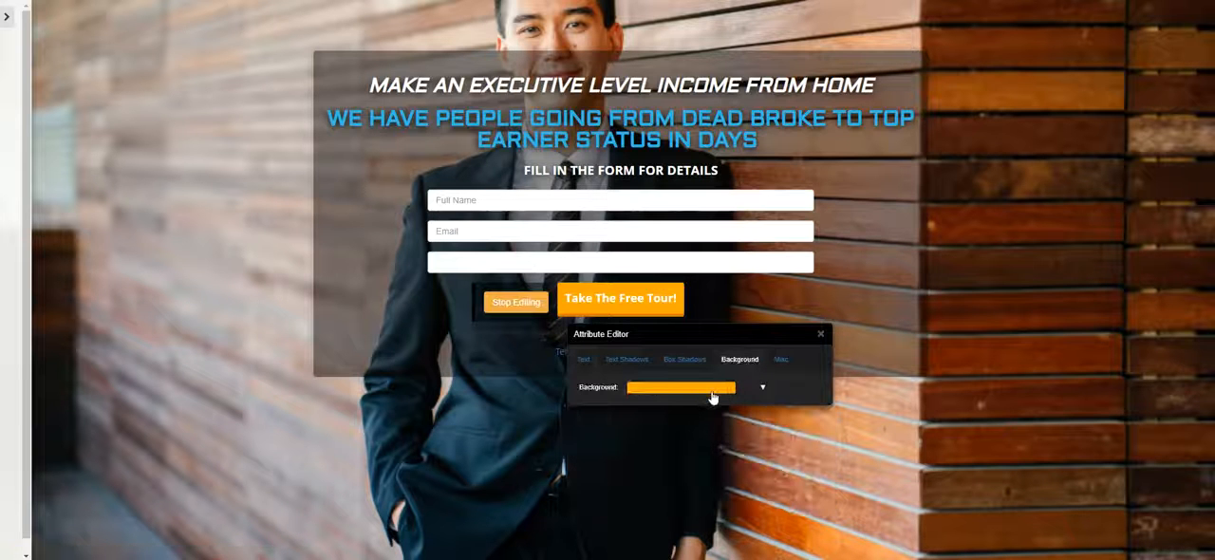
pyautogui.click(717, 396)
pyautogui.moveTo(728, 332); pyautogui.dragTo(845, 109)
pyautogui.click(819, 163)
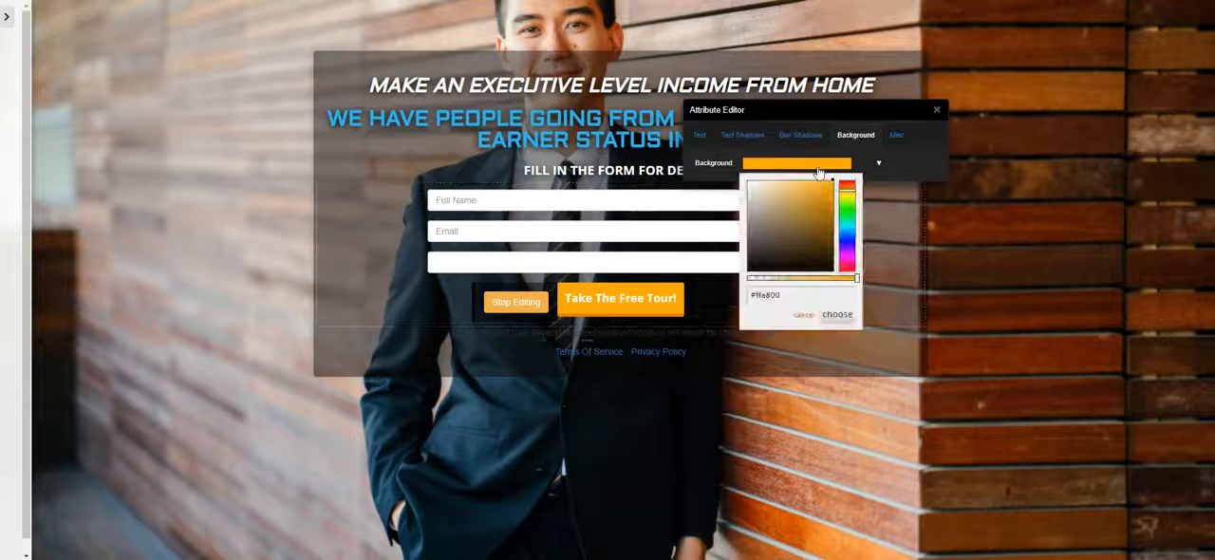
pyautogui.click(784, 294)
pyautogui.click(783, 295)
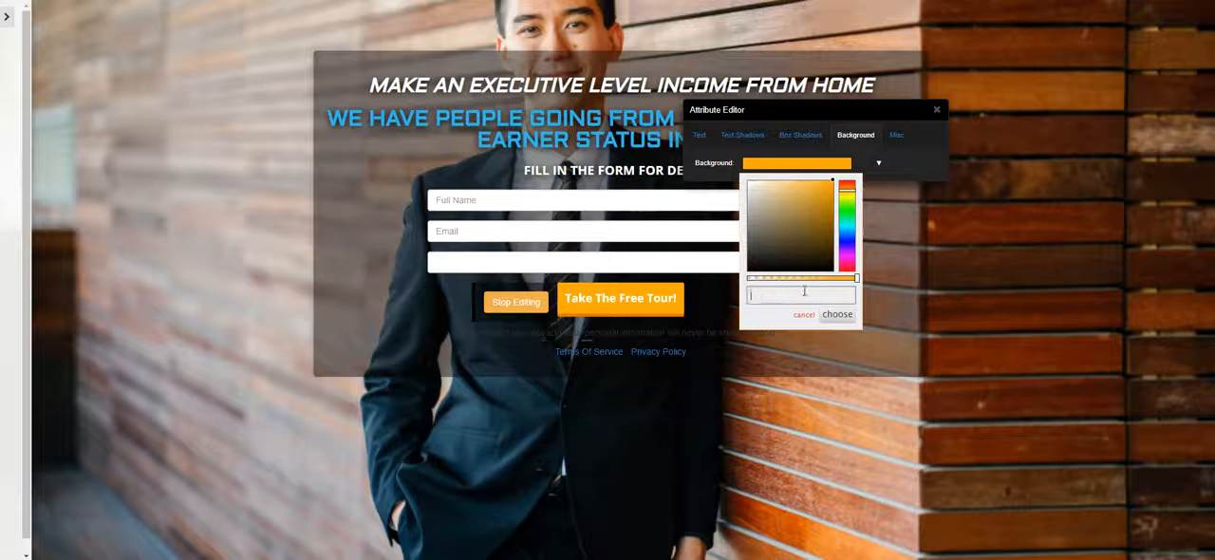
pyautogui.hotkey('ctrl', 'v')
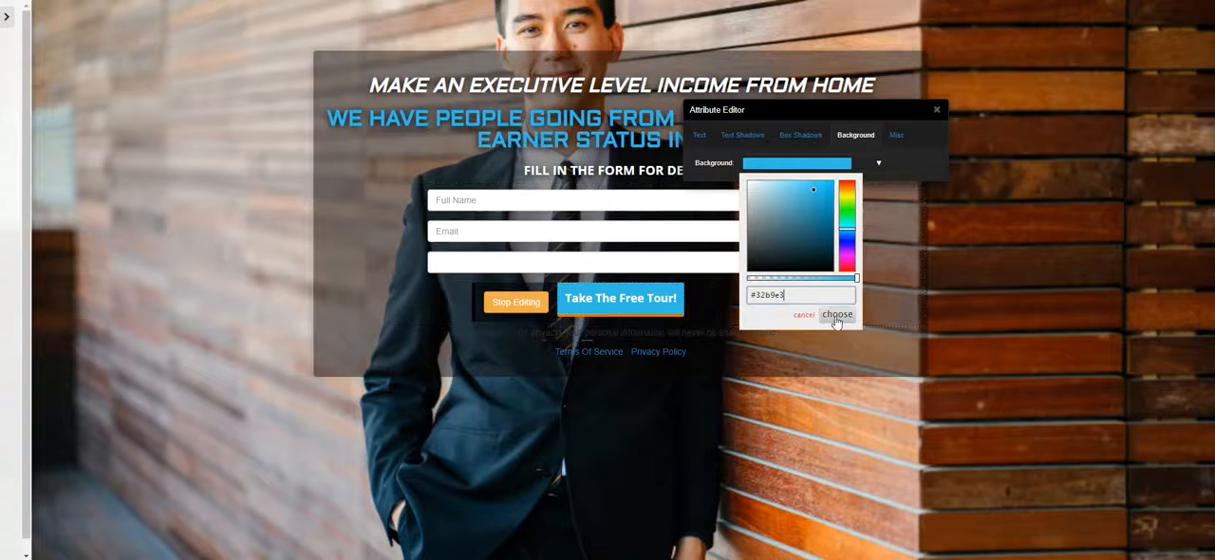
pyautogui.click(836, 316)
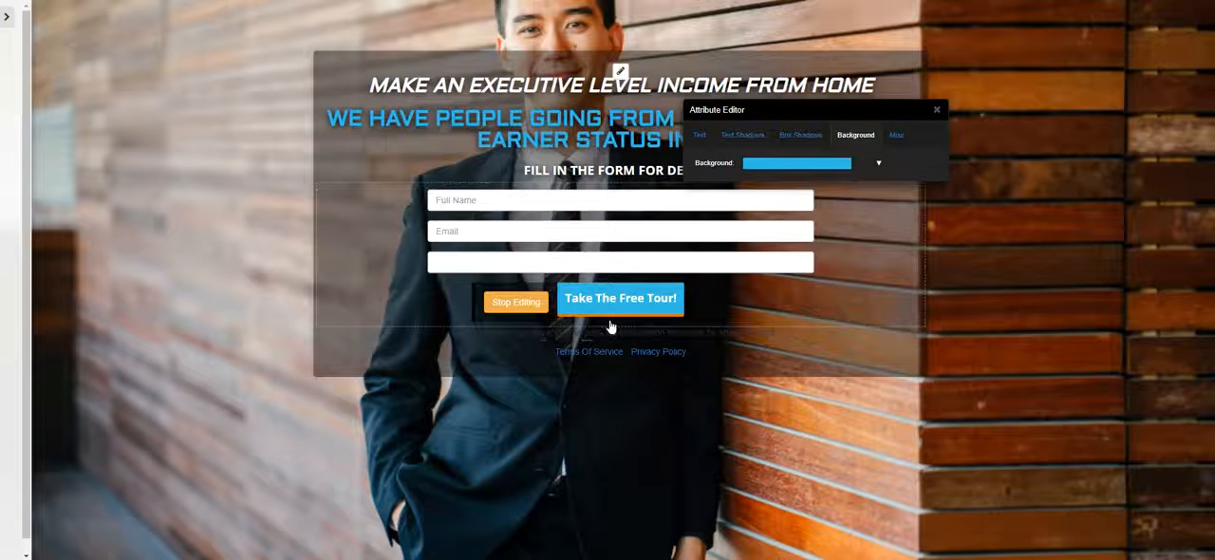
# Give the form button a near-black #050101 box shadow with a slight downward Y offset
pyautogui.click(802, 139)
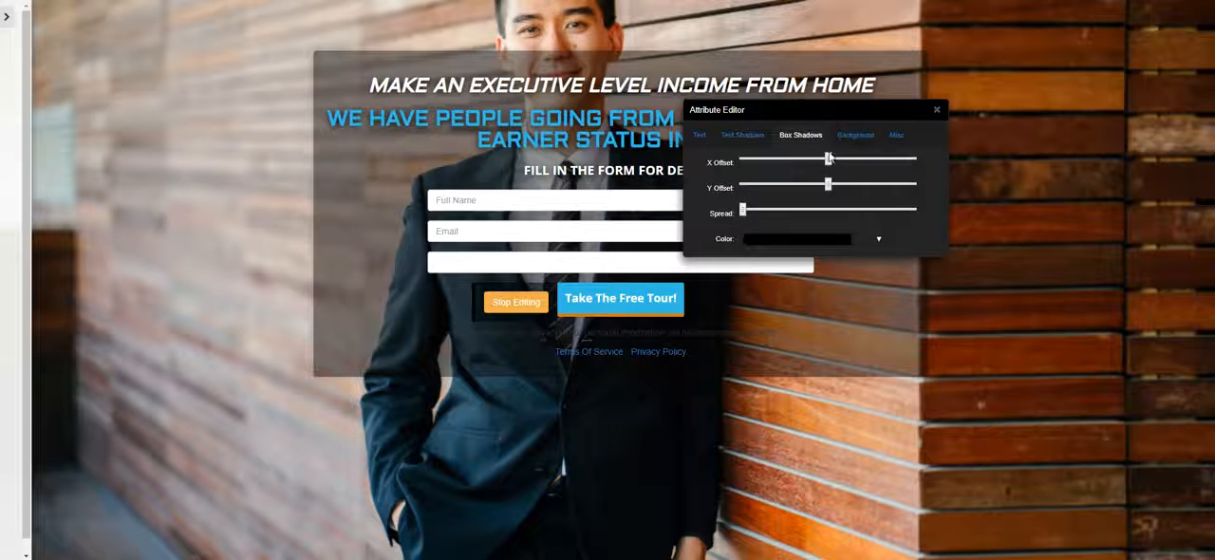
pyautogui.click(787, 242)
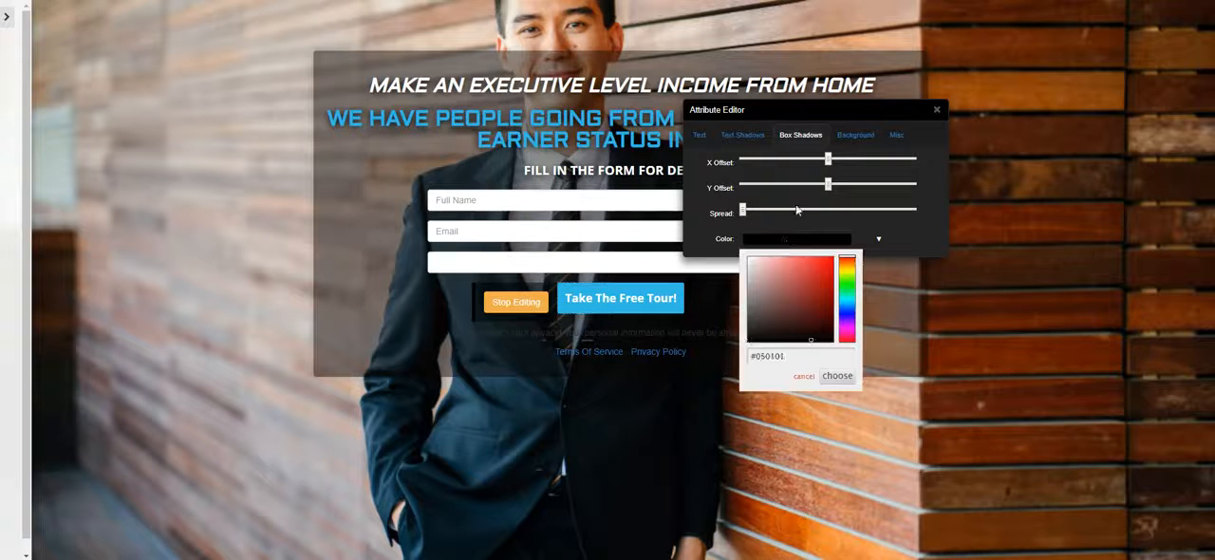
pyautogui.click(833, 187)
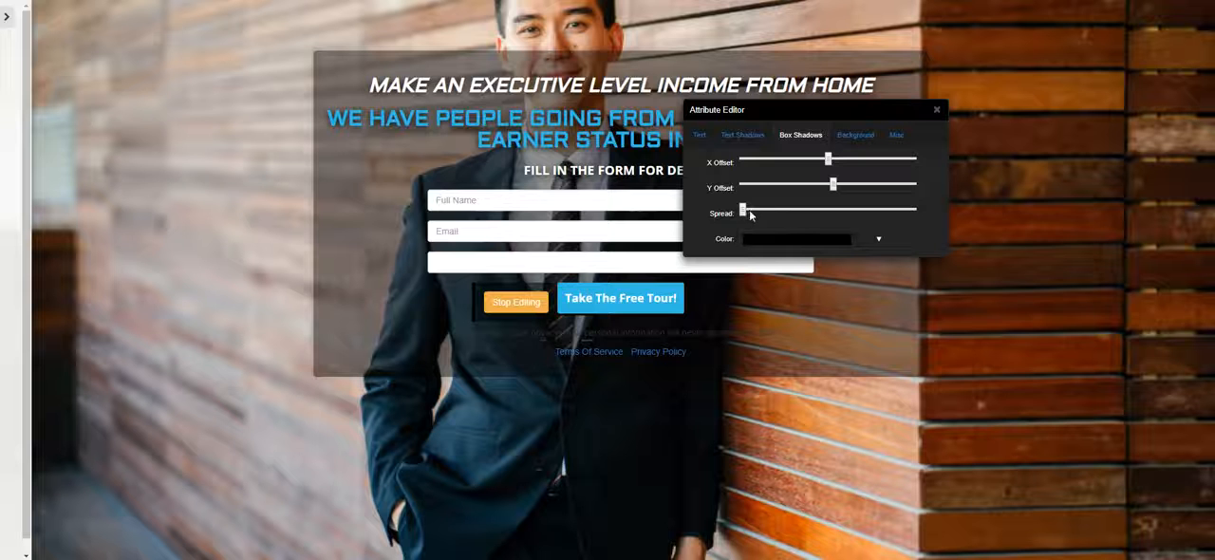
pyautogui.click(936, 112)
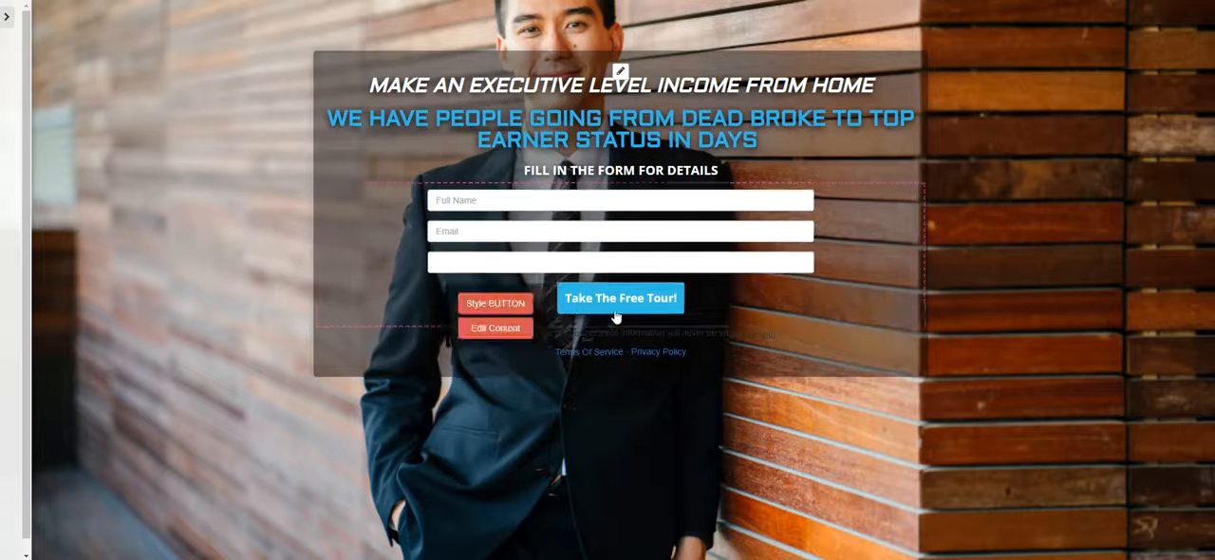
# Replace the form button's label with "GET DETAILS"
pyautogui.click(521, 327)
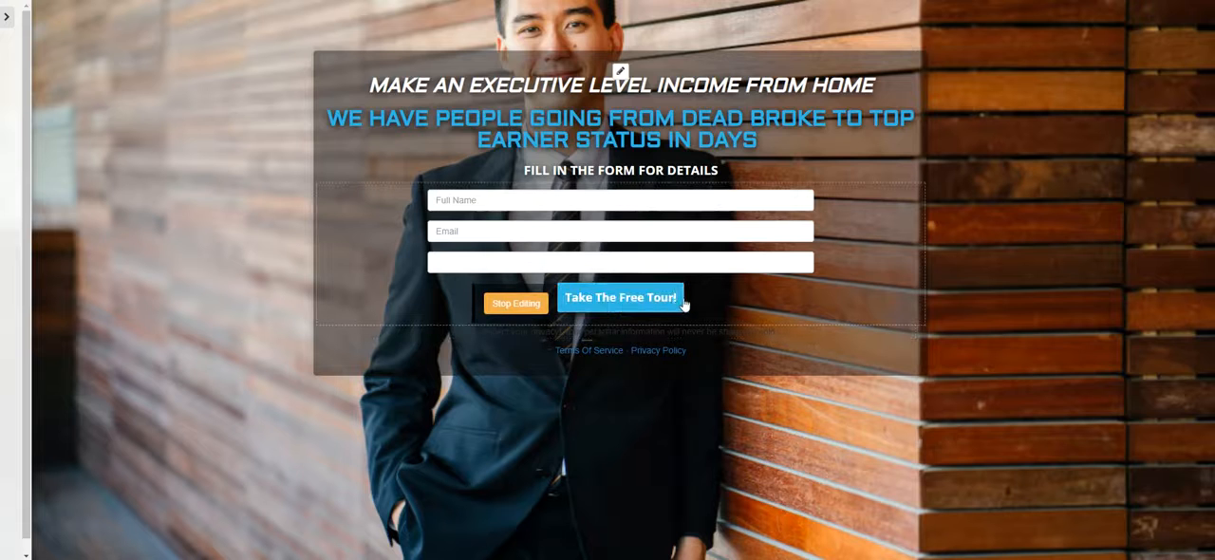
pyautogui.press('BackSpace')
pyautogui.press('BackSpace')
pyautogui.press('BackSpace')
pyautogui.press('BackSpace')
pyautogui.press('BackSpace')
pyautogui.press('BackSpace')
pyautogui.press('BackSpace')
pyautogui.press('BackSpace')
pyautogui.press('BackSpace')
pyautogui.press('BackSpace')
pyautogui.press('BackSpace')
pyautogui.press('BackSpace')
pyautogui.press('BackSpace')
pyautogui.press('BackSpace')
pyautogui.press('BackSpace')
pyautogui.press('BackSpace')
pyautogui.press('BackSpace')
pyautogui.press('BackSpace')
pyautogui.press('BackSpace')
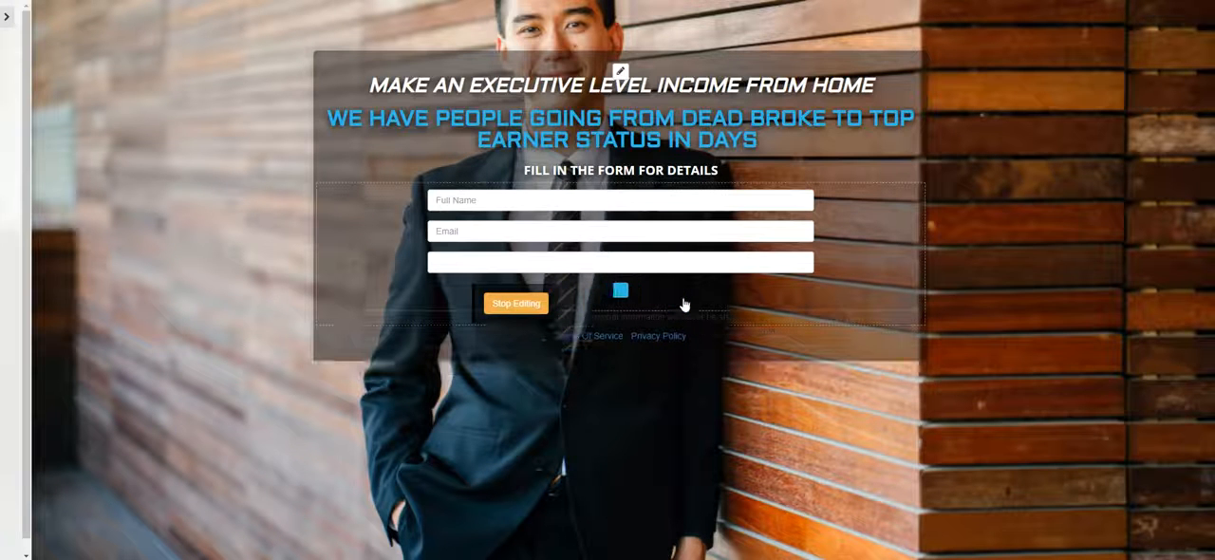
pyautogui.press('Return')
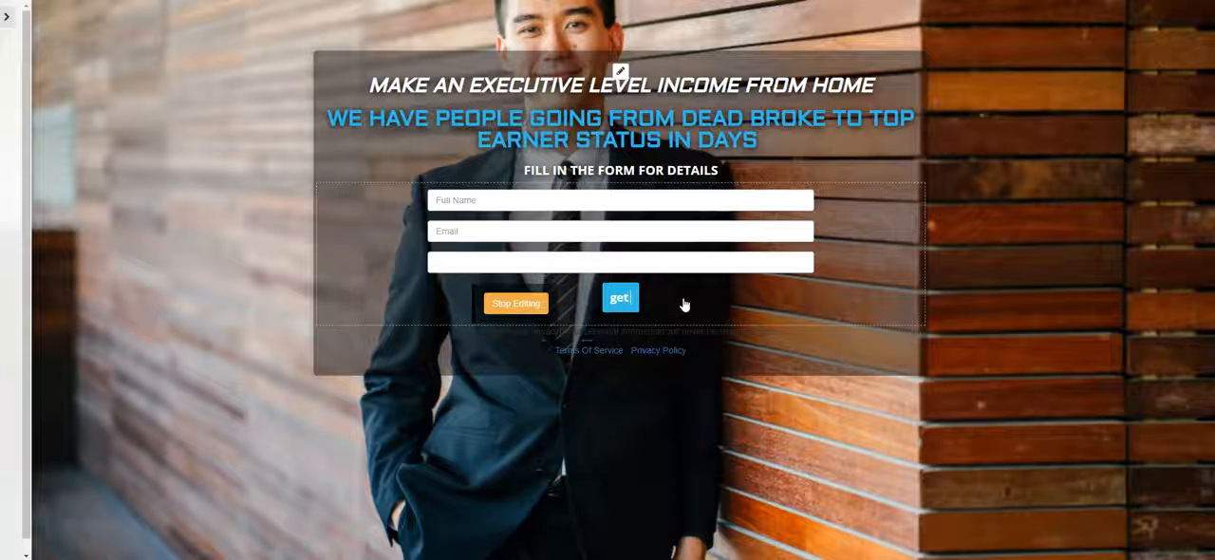
pyautogui.press('BackSpace')
pyautogui.press('BackSpace')
pyautogui.press('BackSpace')
pyautogui.press('BackSpace')
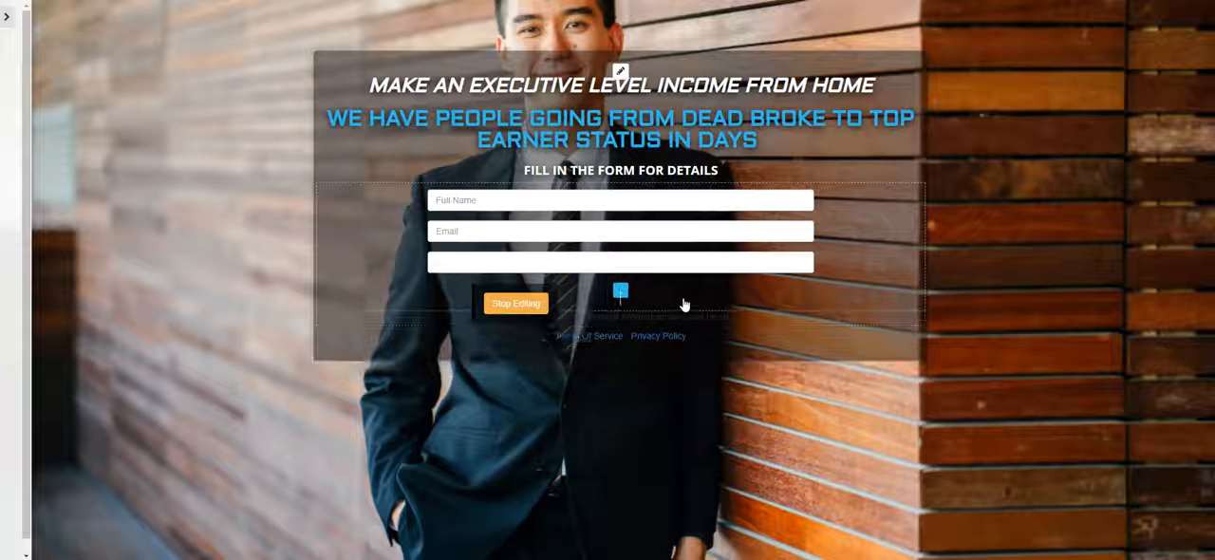
pyautogui.write('GET DETAIL')
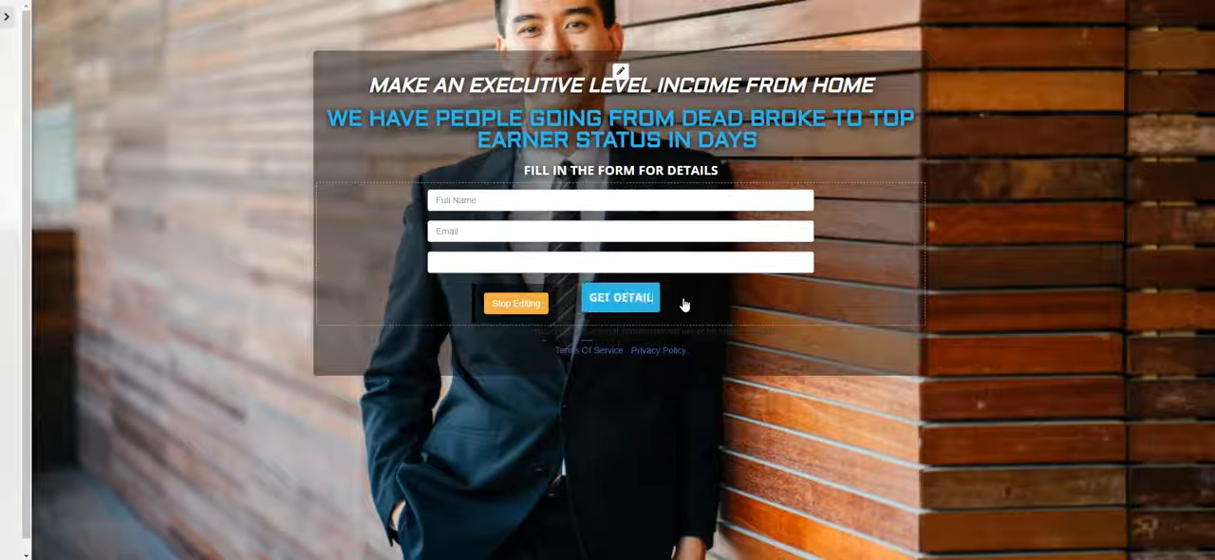
pyautogui.write('S')
pyautogui.click(516, 303)
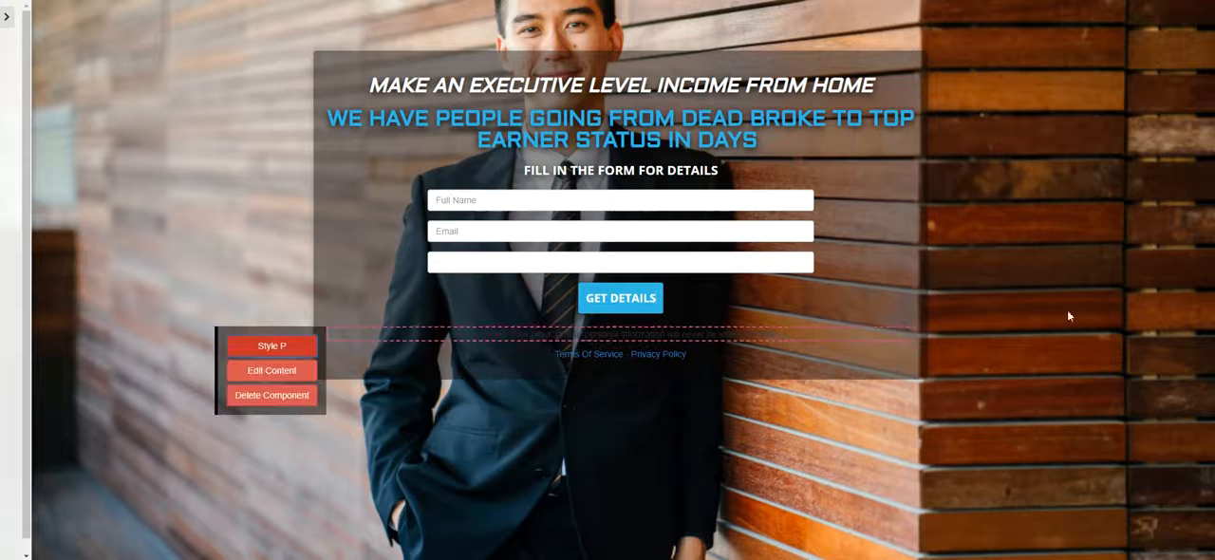
# Preview the page at full width without the settings menu, and bring the menu back
pyautogui.click(8, 19)
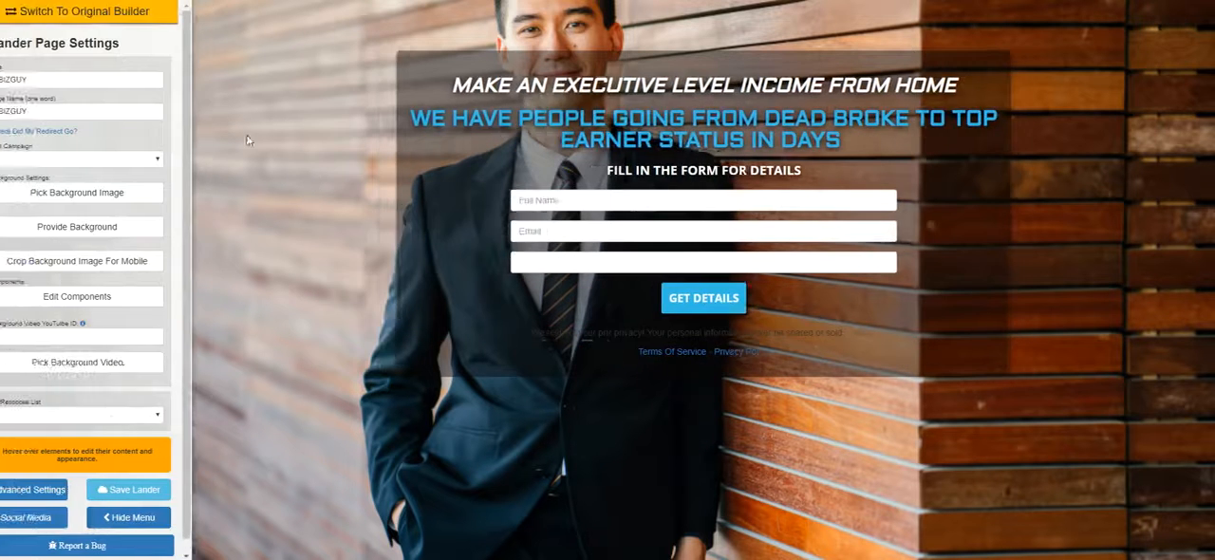
pyautogui.click(155, 517)
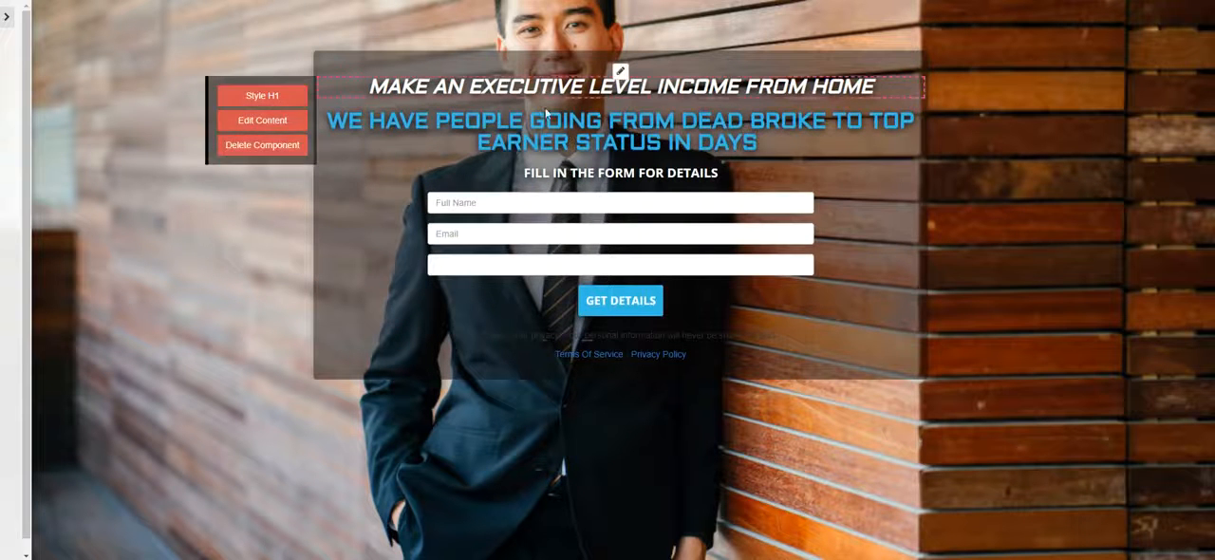
pyautogui.click(5, 19)
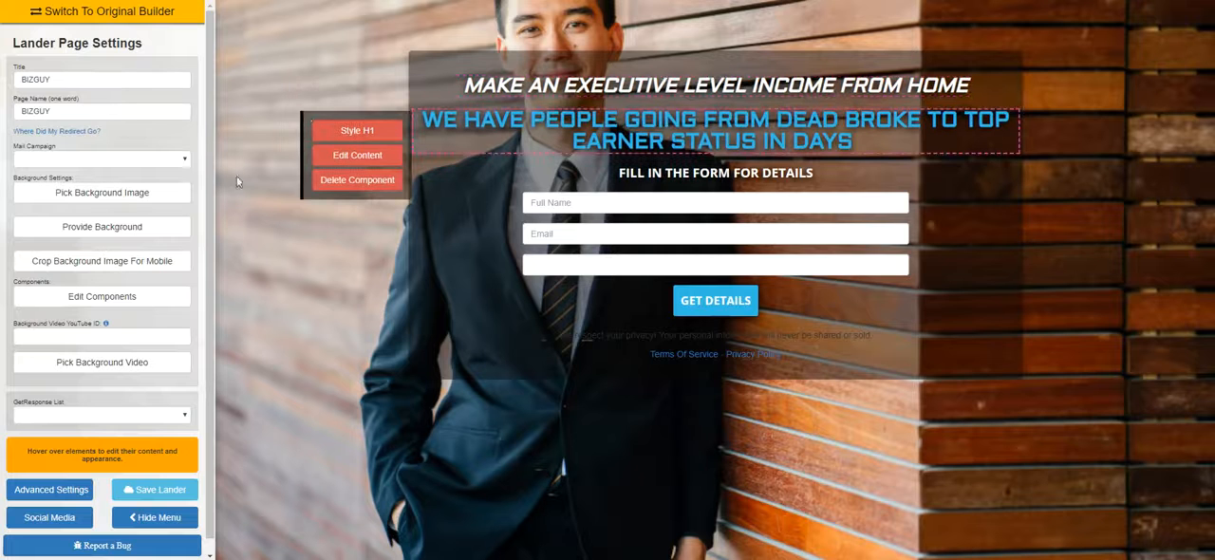
# Replace the background with the Biz Man photo of a suited man seated at a desk, positioning the mobile crop over him
pyautogui.click(118, 192)
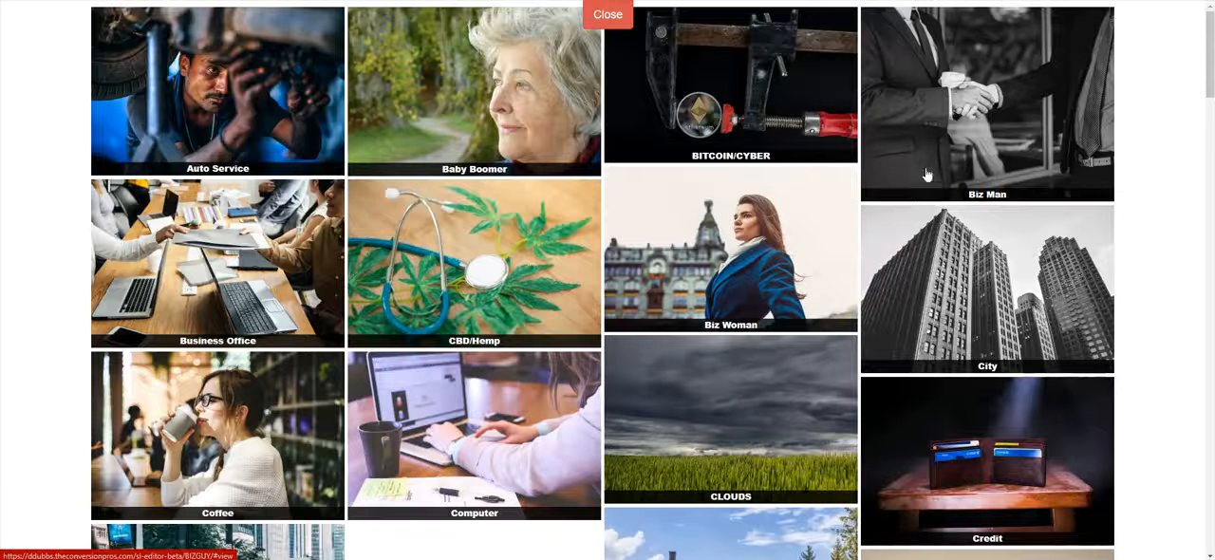
pyautogui.scroll(-1, 919, 181)
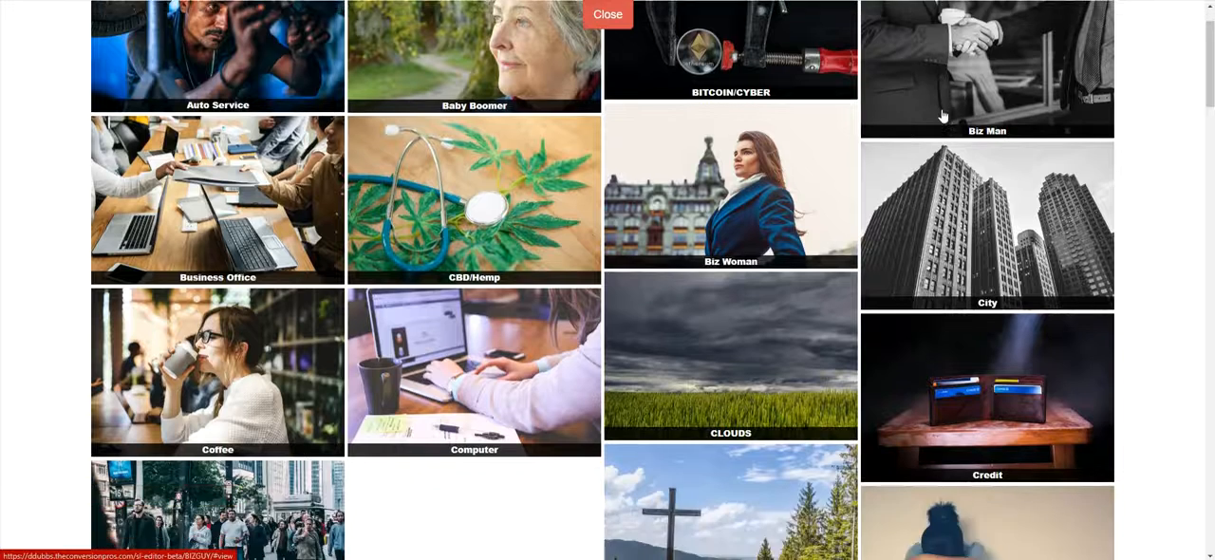
pyautogui.click(928, 136)
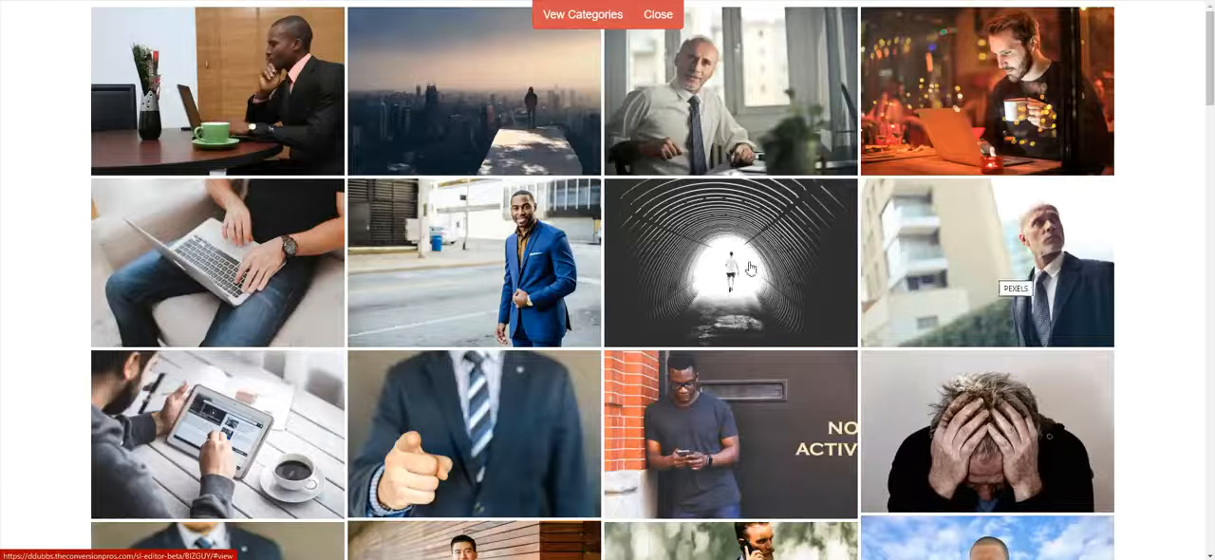
pyautogui.scroll(-6, 323, 239)
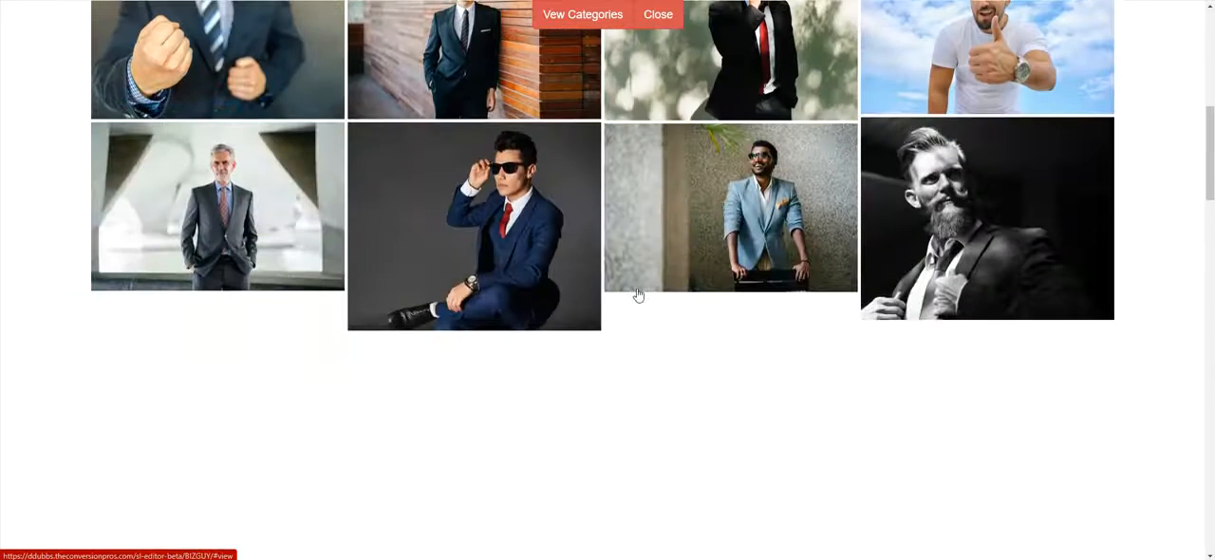
pyautogui.scroll(-6, 638, 294)
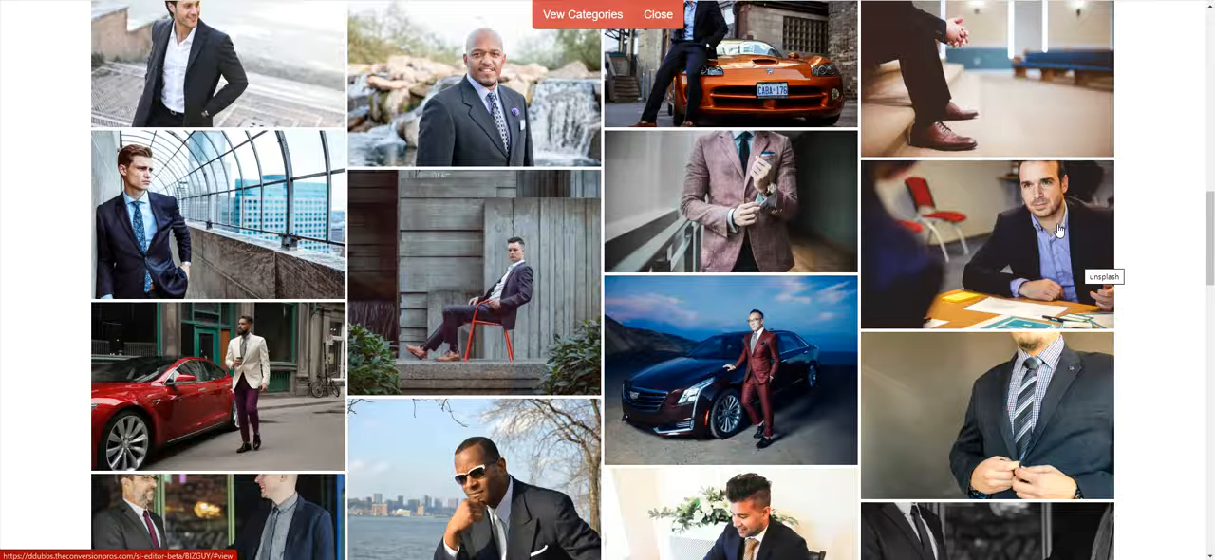
pyautogui.click(1041, 216)
pyautogui.moveTo(542, 190); pyautogui.dragTo(574, 192)
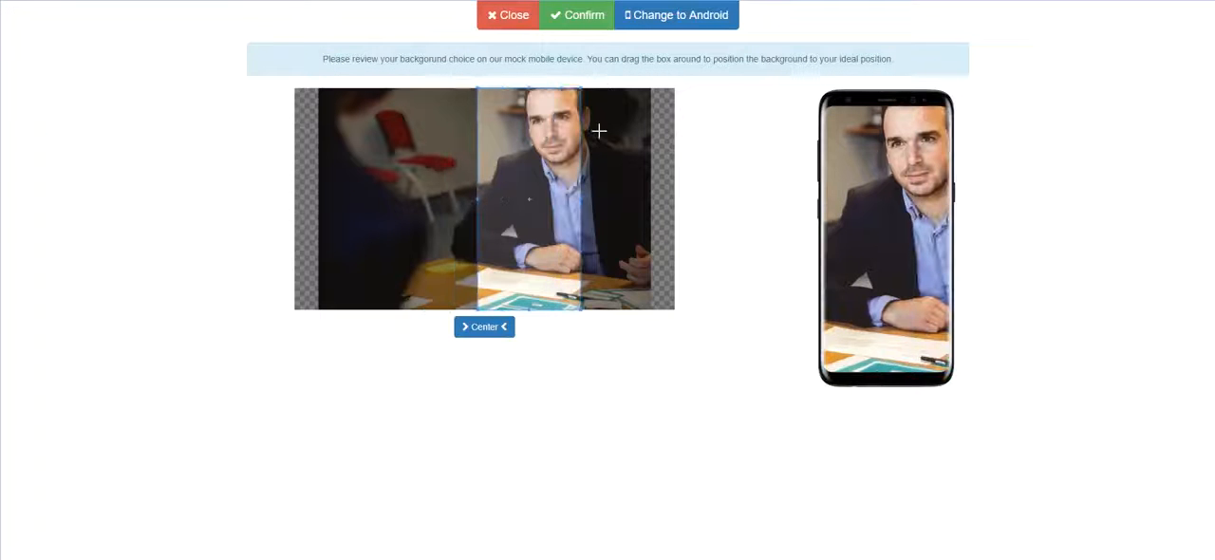
pyautogui.click(581, 15)
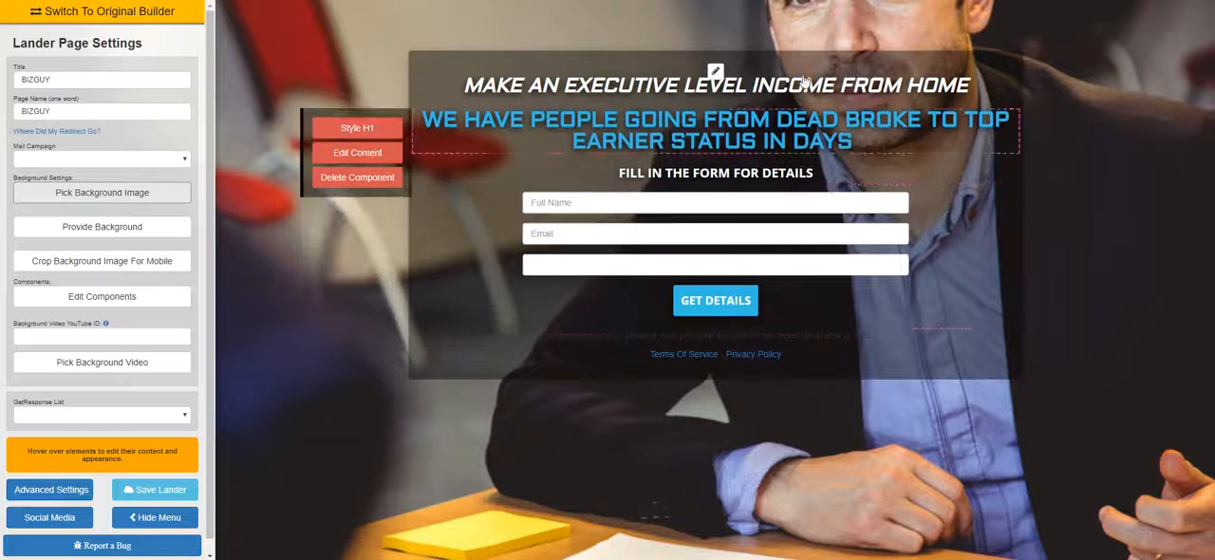
# Replace the background with the Biz Man photo of the bald man in a suit outside a building, positioning the mobile crop over him
pyautogui.click(102, 226)
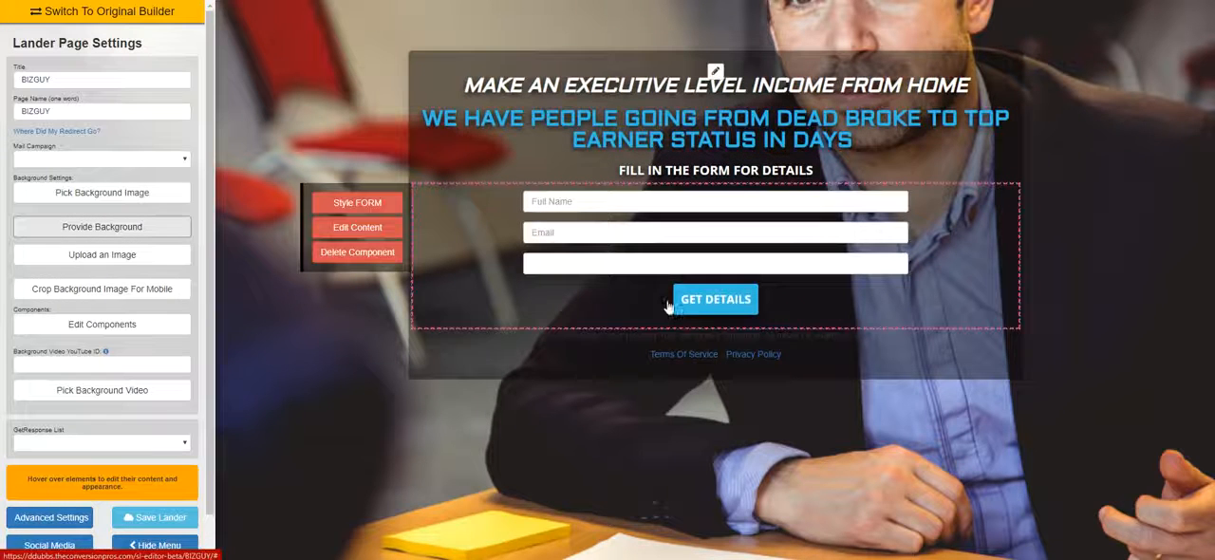
pyautogui.click(133, 196)
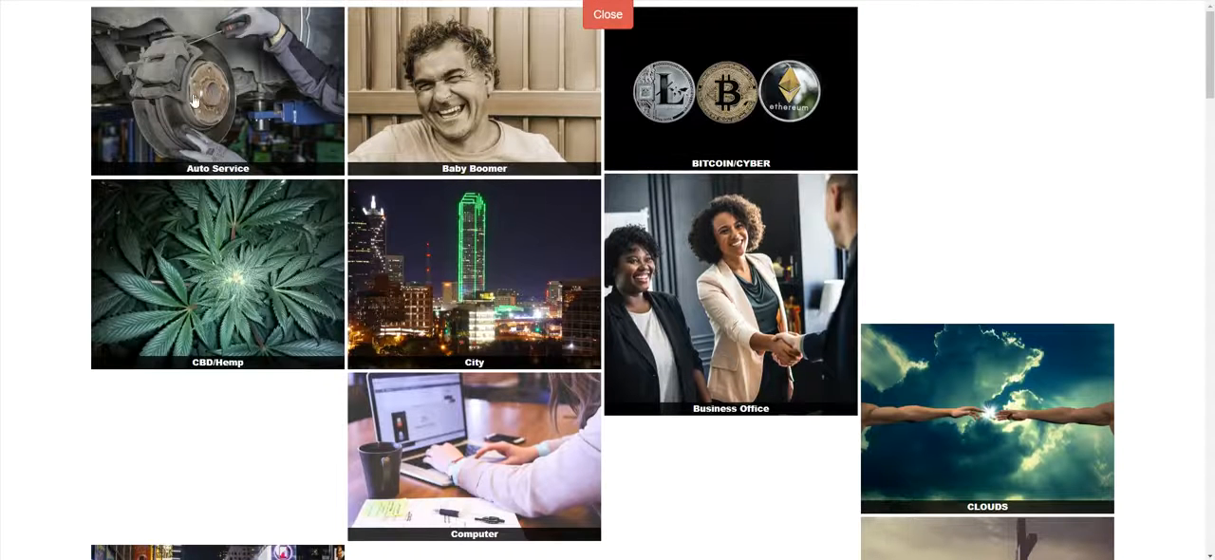
pyautogui.scroll(-2, 808, 185)
pyautogui.scroll(2, 809, 186)
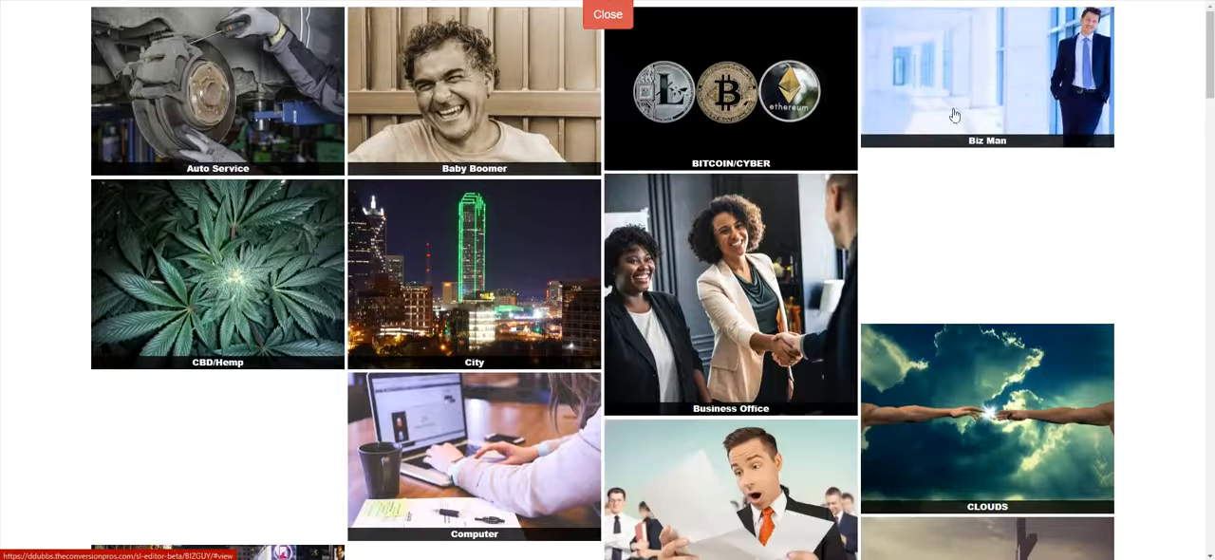
pyautogui.click(953, 114)
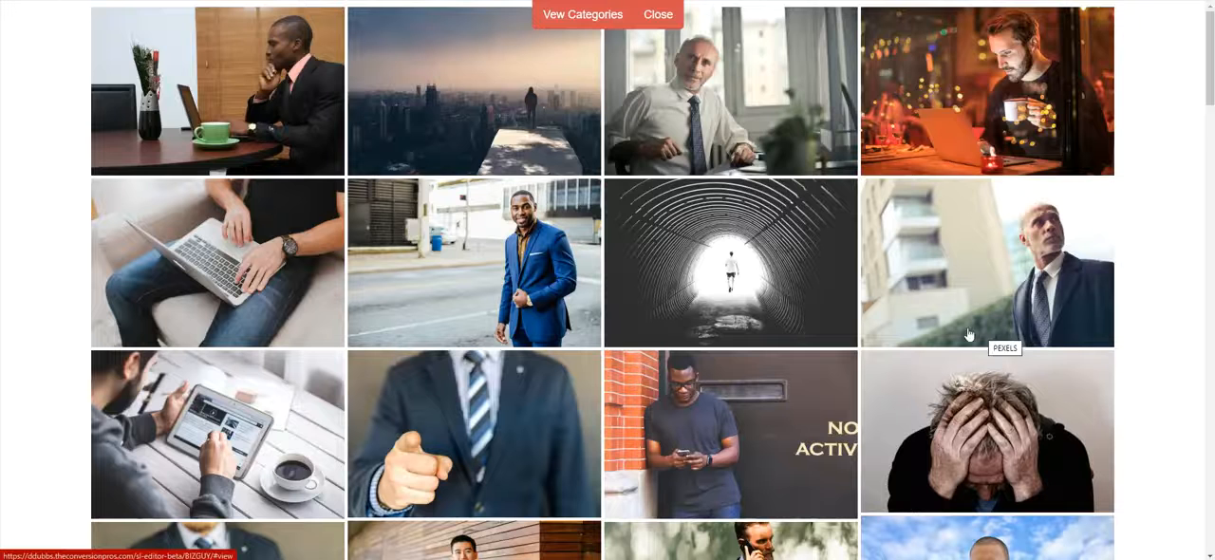
pyautogui.scroll(-2, 971, 328)
pyautogui.click(1040, 124)
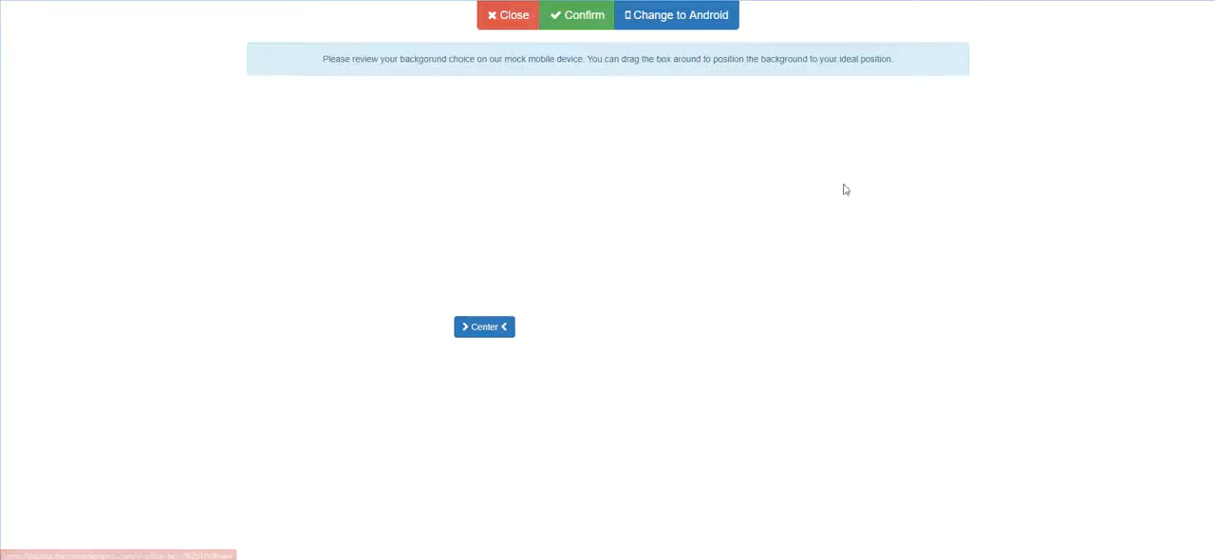
pyautogui.moveTo(532, 228); pyautogui.dragTo(583, 228)
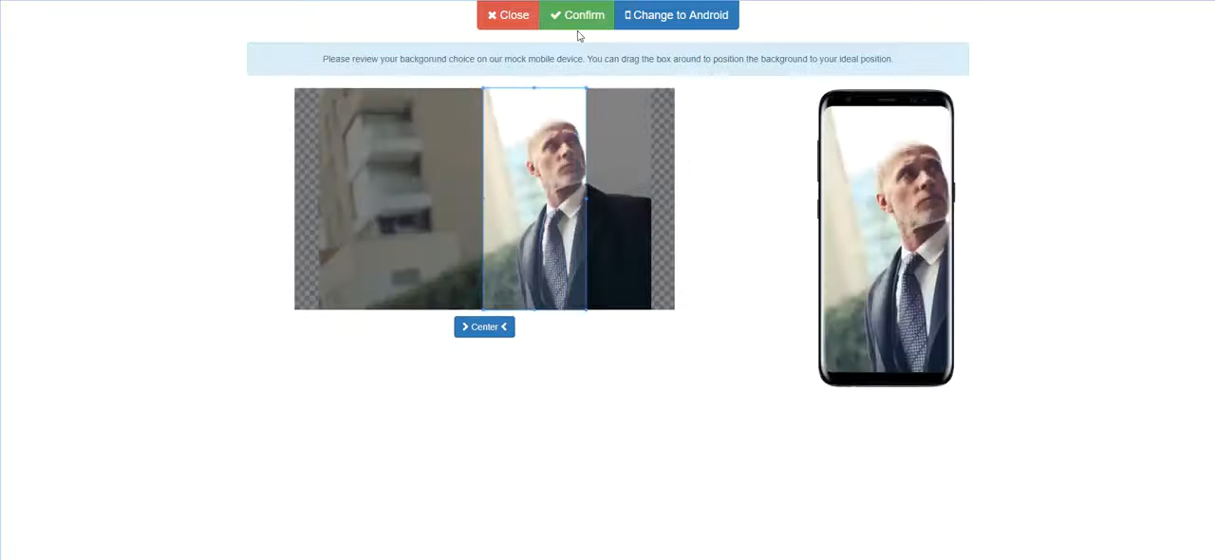
pyautogui.click(578, 28)
pyautogui.moveTo(439, 400)
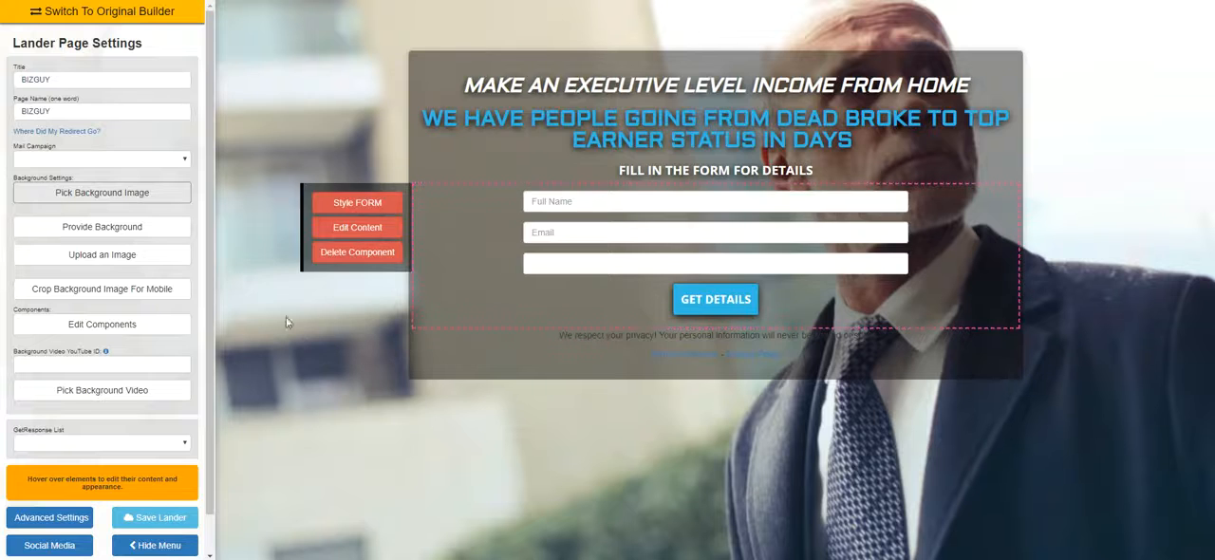
# Preview the new background at full width with the settings menu hidden, and bring the menu back
pyautogui.scroll(-1, 206, 282)
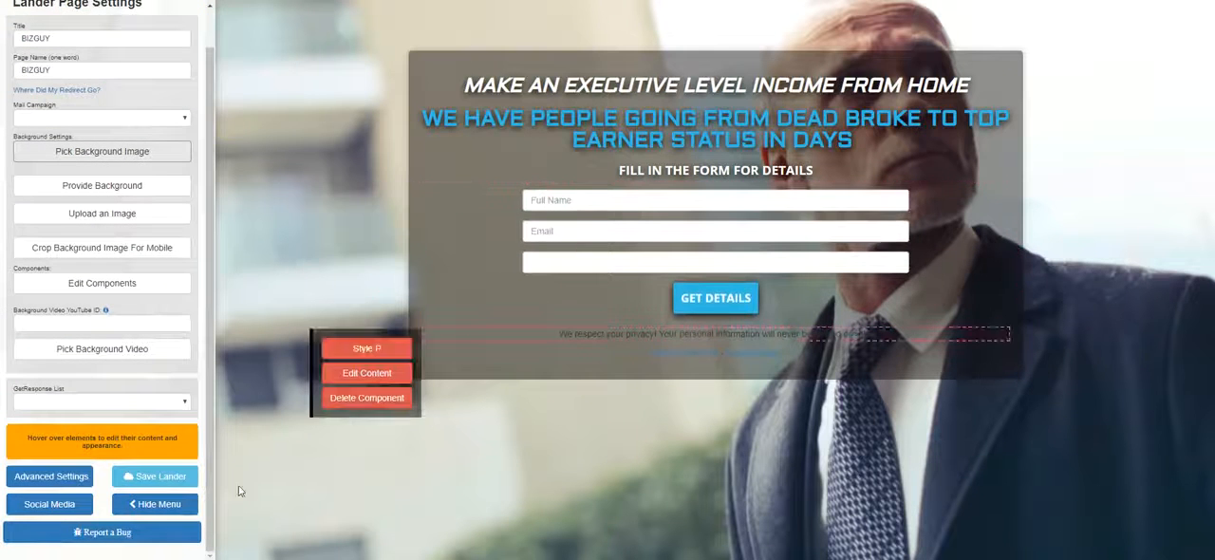
pyautogui.click(156, 504)
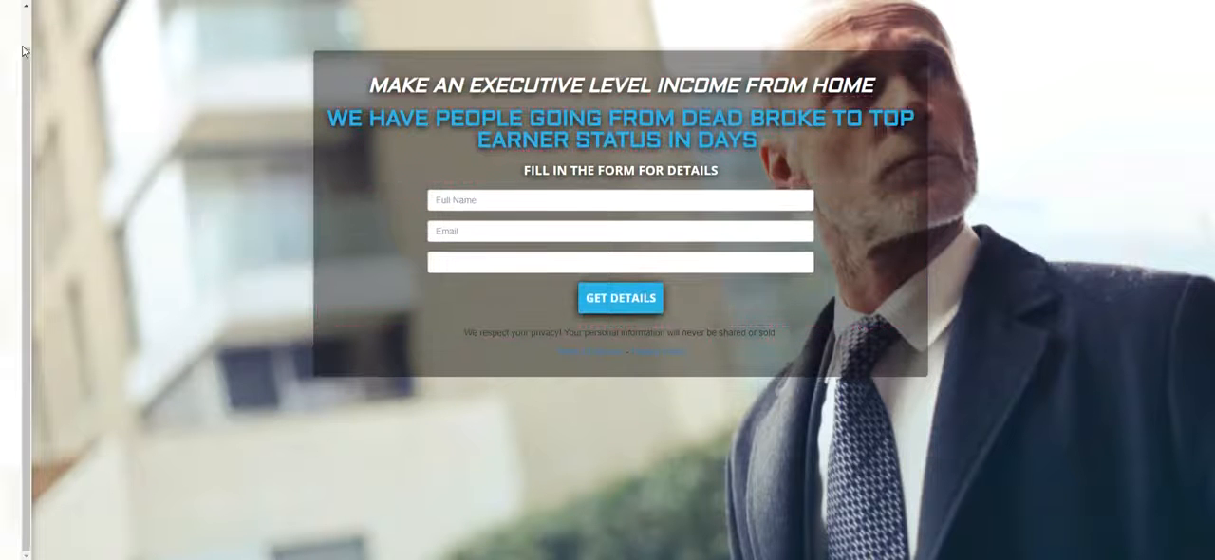
pyautogui.moveTo(27, 55); pyautogui.dragTo(32, 13)
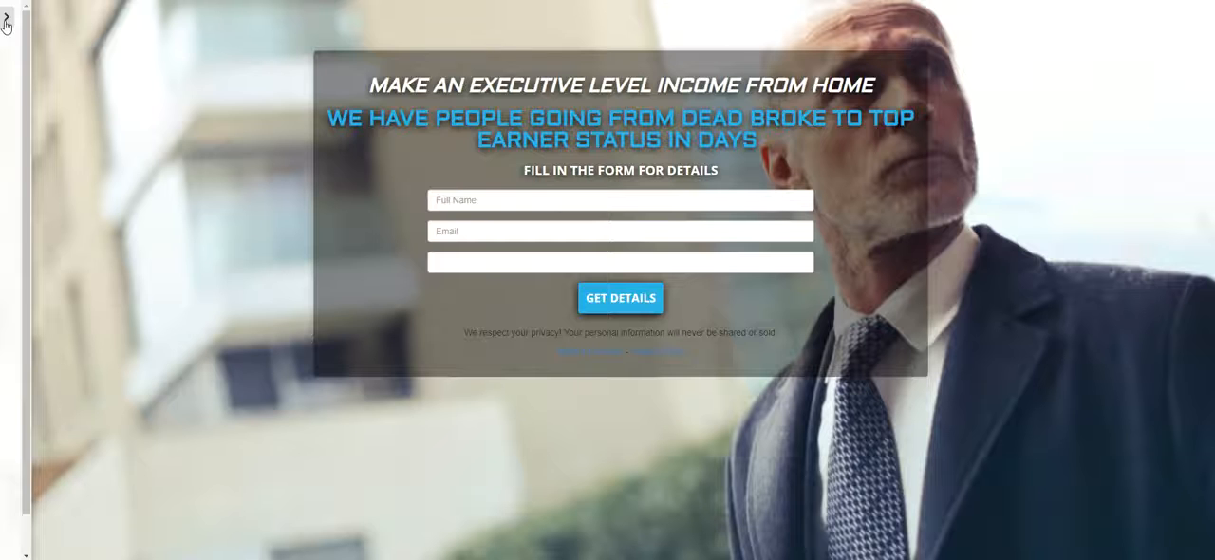
pyautogui.click(7, 17)
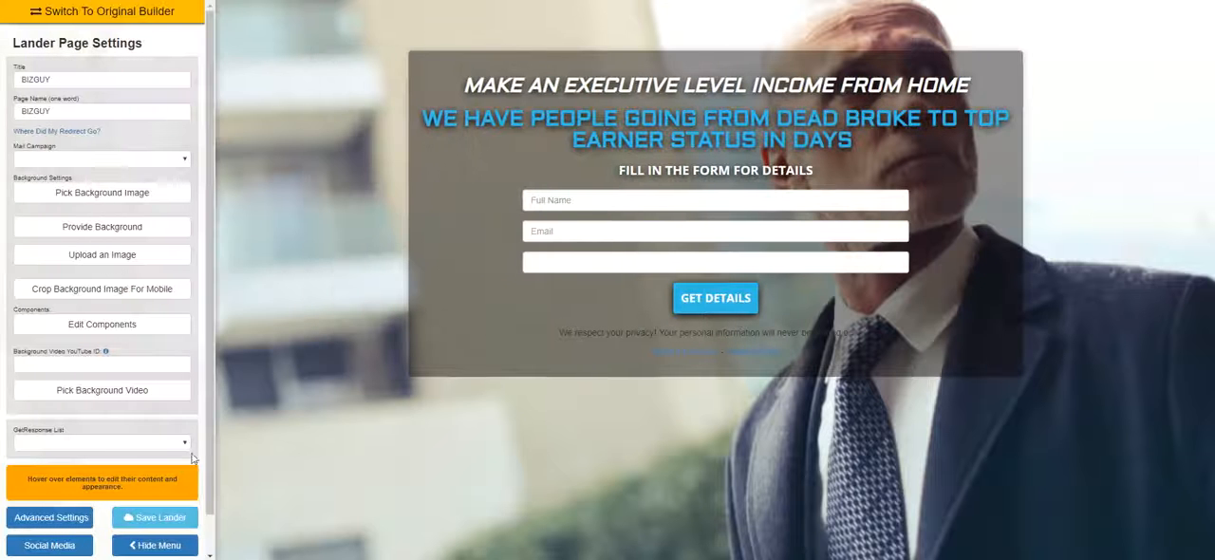
# Set the Biz Man photo of the young suited man beside an arched railing as background, place the mobile crop over him, and save the lander
pyautogui.click(123, 199)
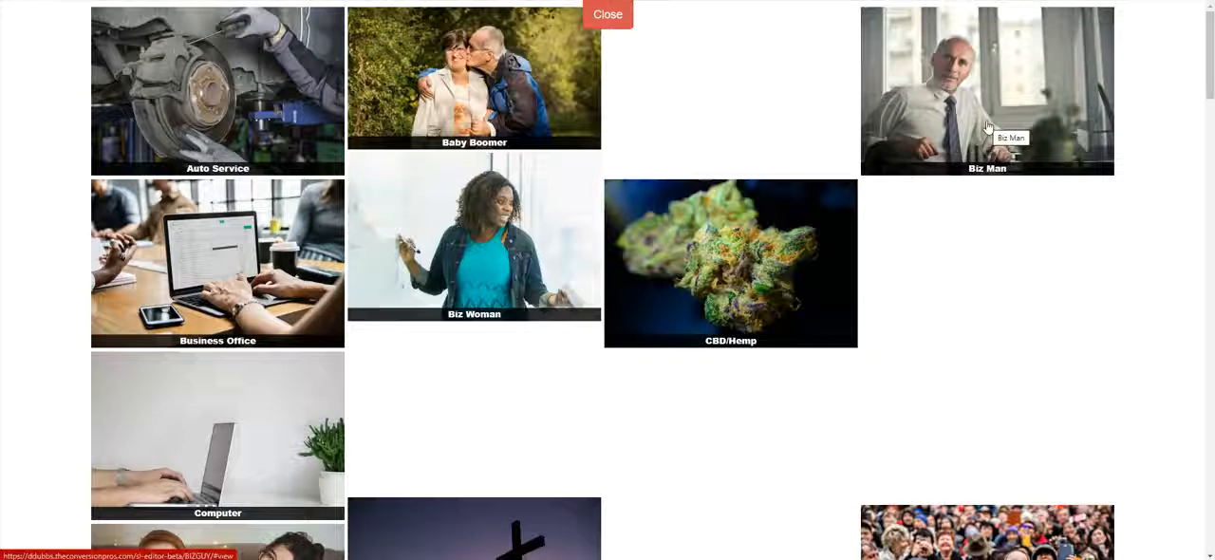
pyautogui.click(985, 128)
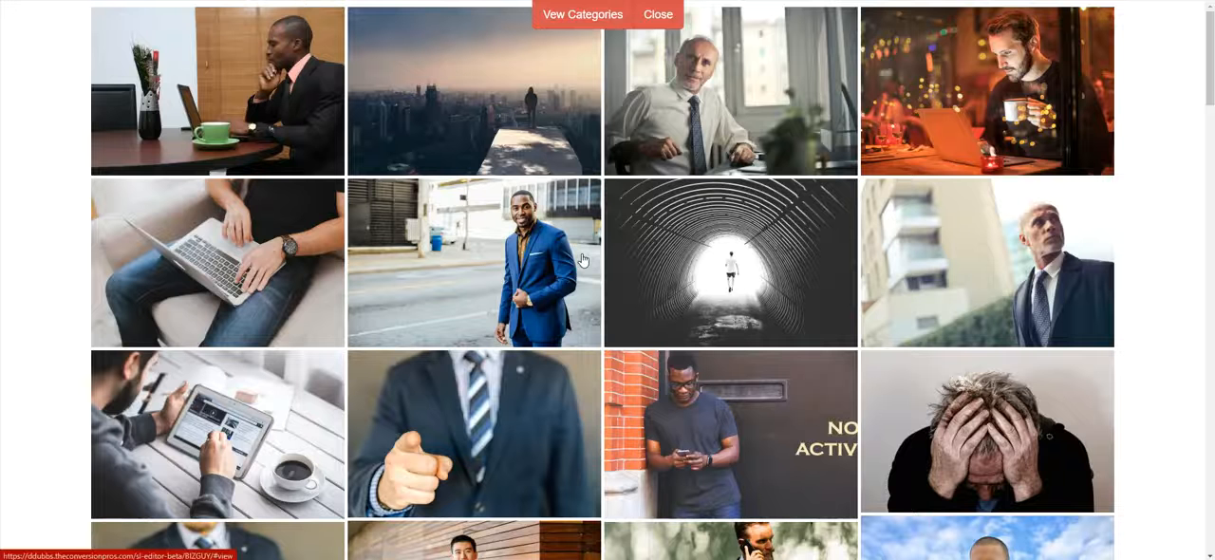
pyautogui.scroll(-2, 608, 261)
pyautogui.scroll(2, 515, 259)
pyautogui.scroll(-8, 515, 259)
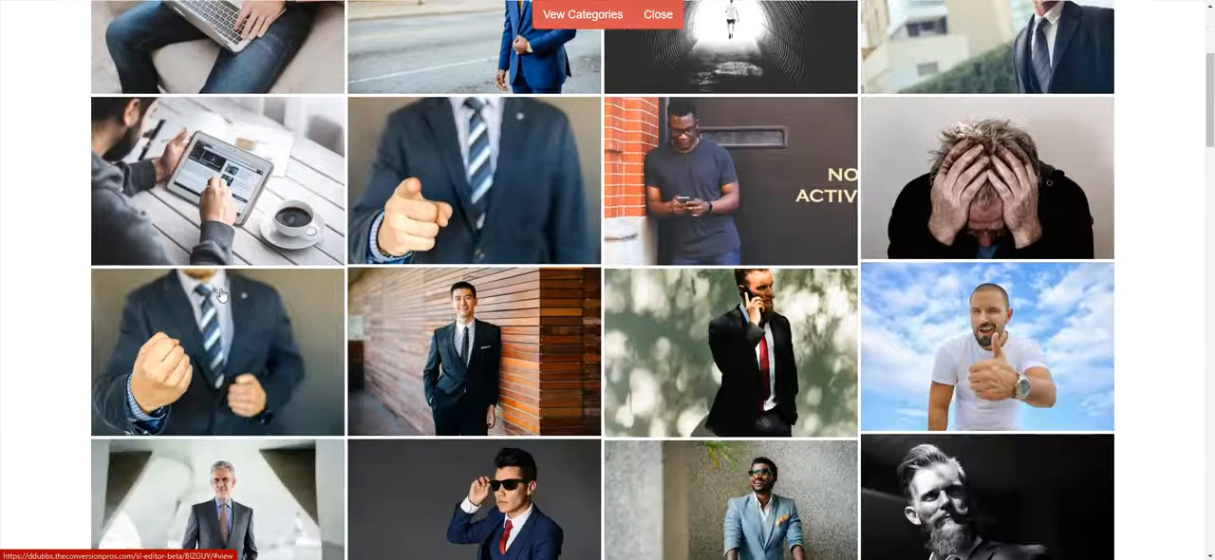
pyautogui.scroll(-5, 197, 294)
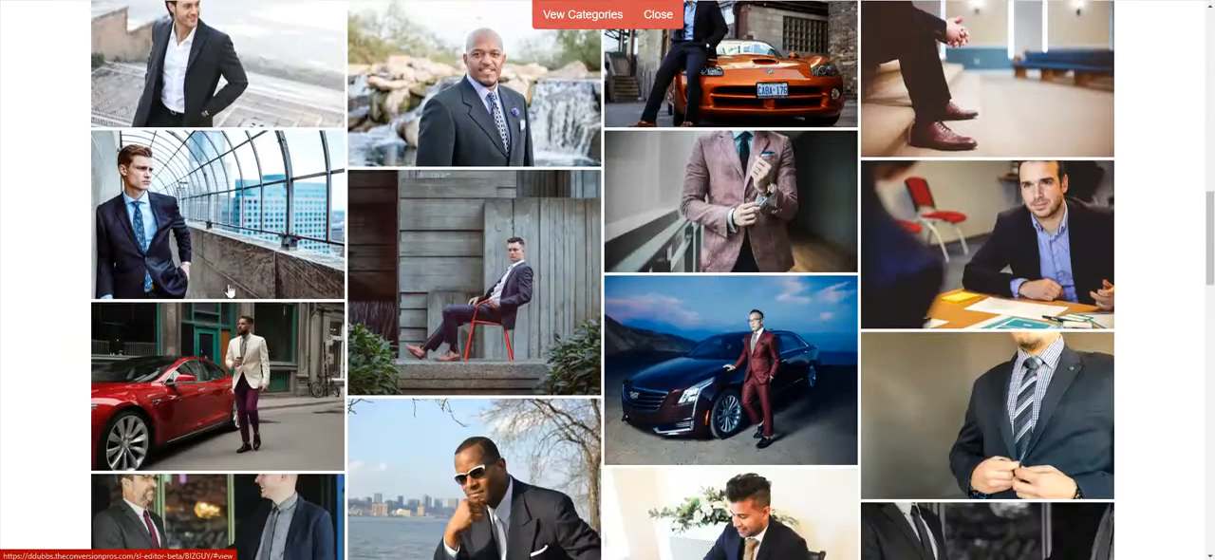
pyautogui.click(228, 291)
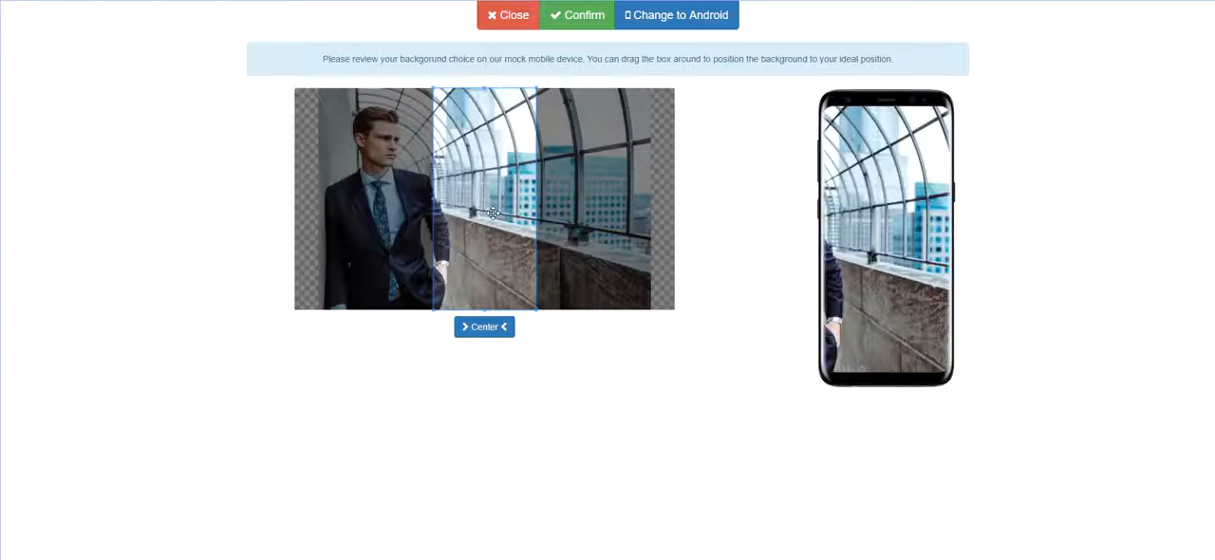
pyautogui.moveTo(493, 213); pyautogui.dragTo(393, 207)
pyautogui.click(578, 16)
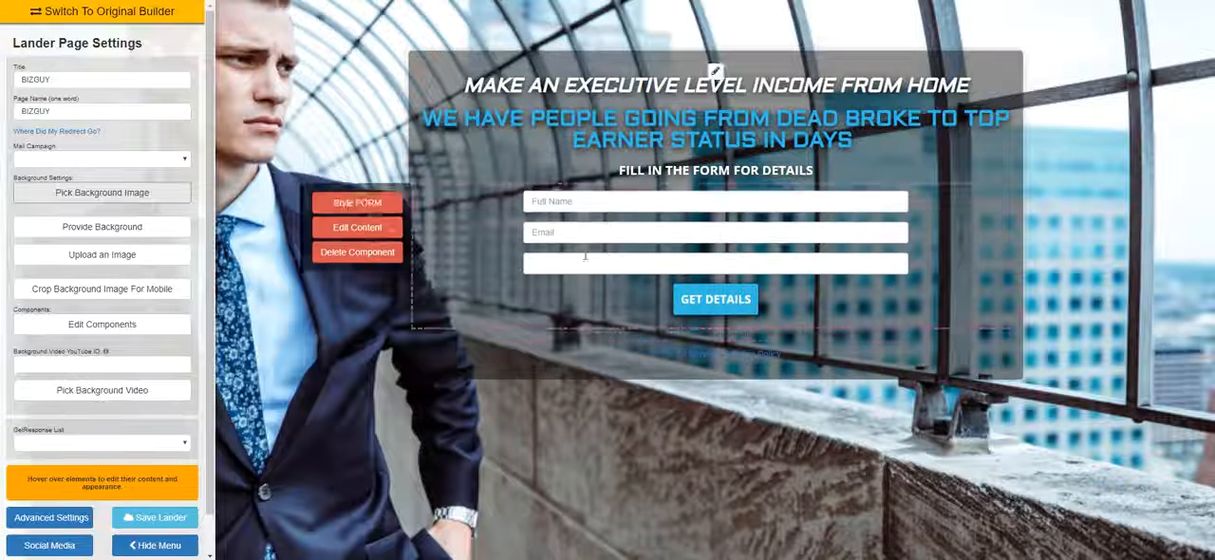
pyautogui.click(181, 519)
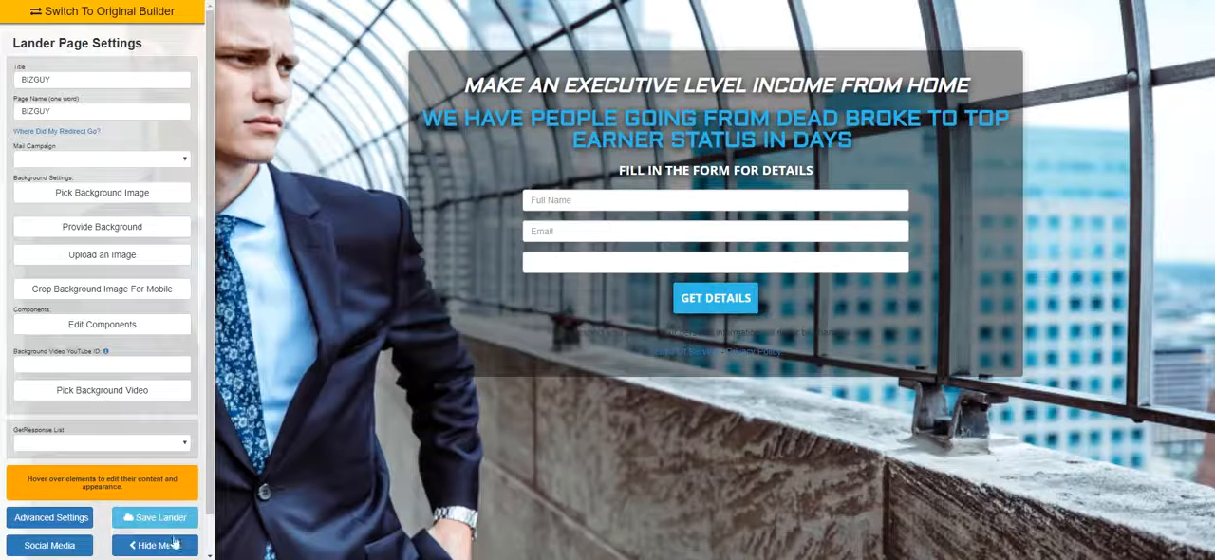
# View the saved page without the settings menu, and show the menu again
pyautogui.click(155, 545)
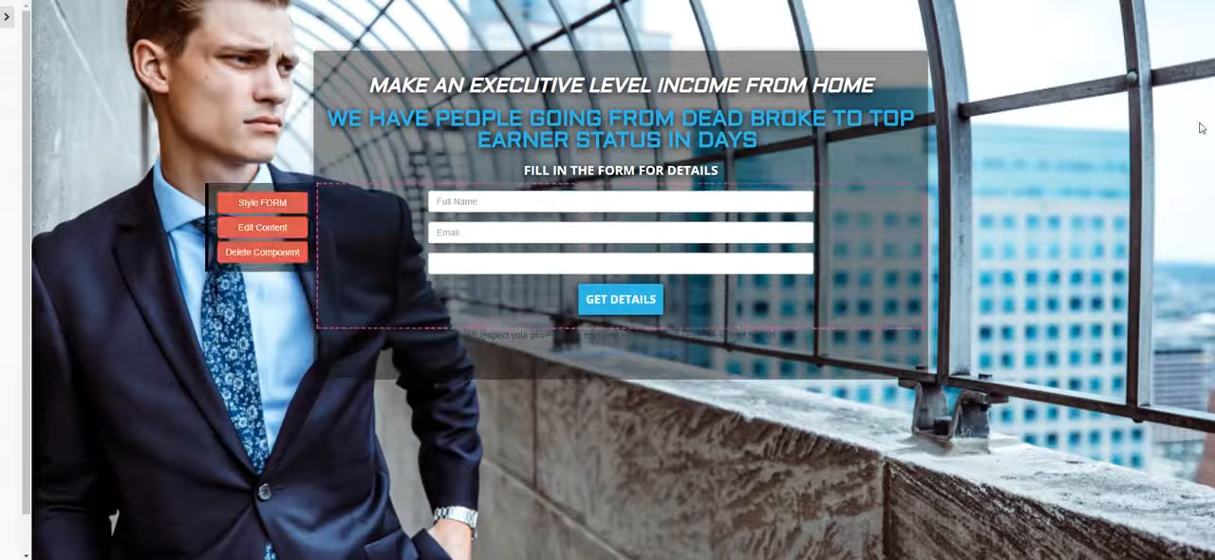
pyautogui.click(5, 17)
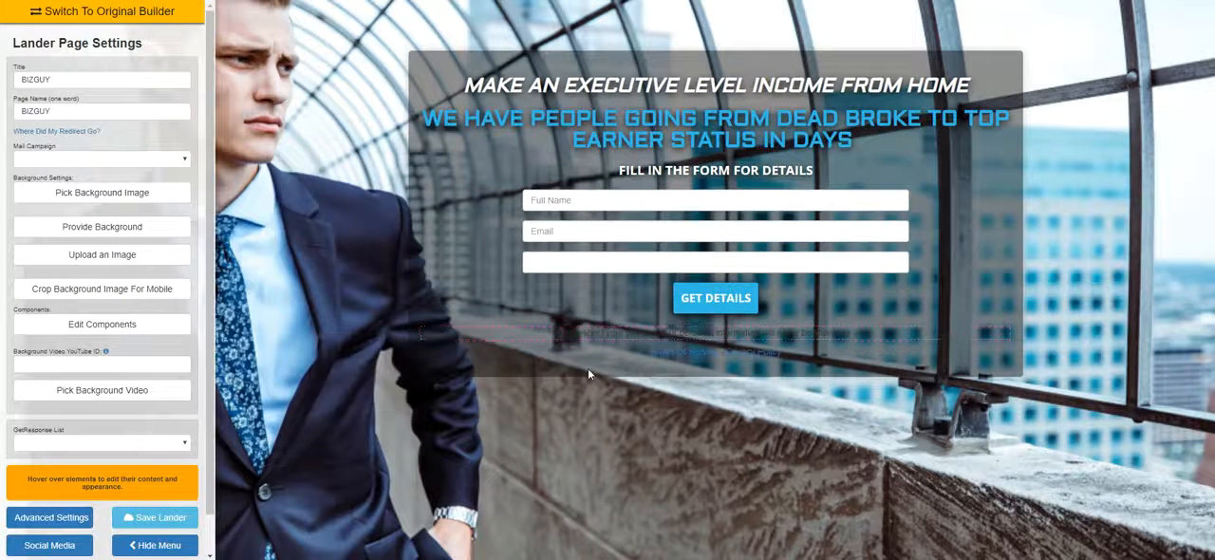
pyautogui.moveTo(631, 95)
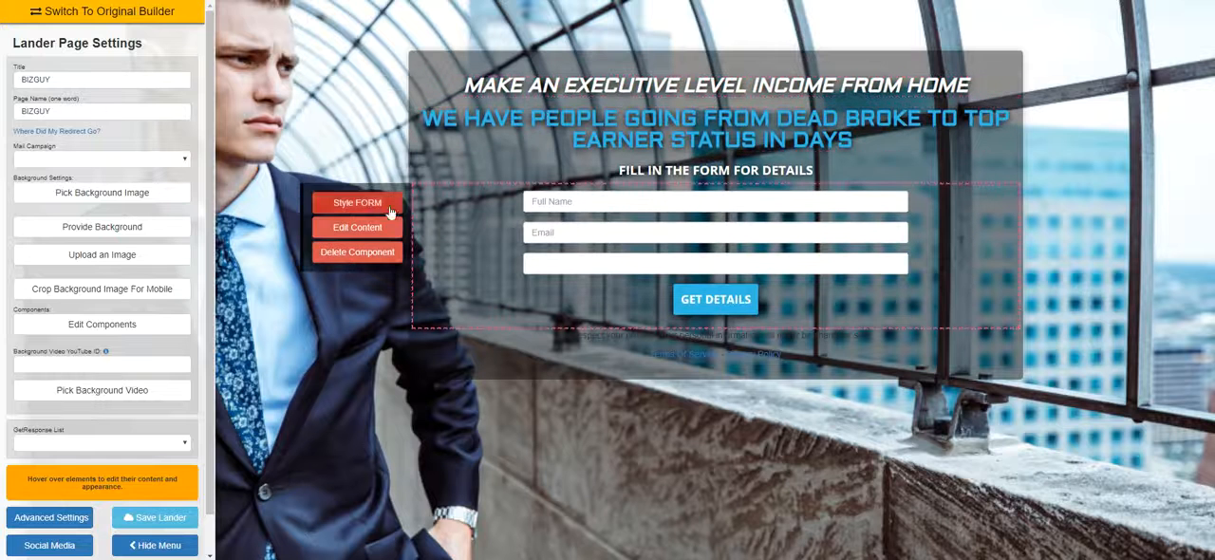
# Replace the background with the City photo of a Manhattan skyline at dusk, keeping the mobile crop centred
pyautogui.click(138, 194)
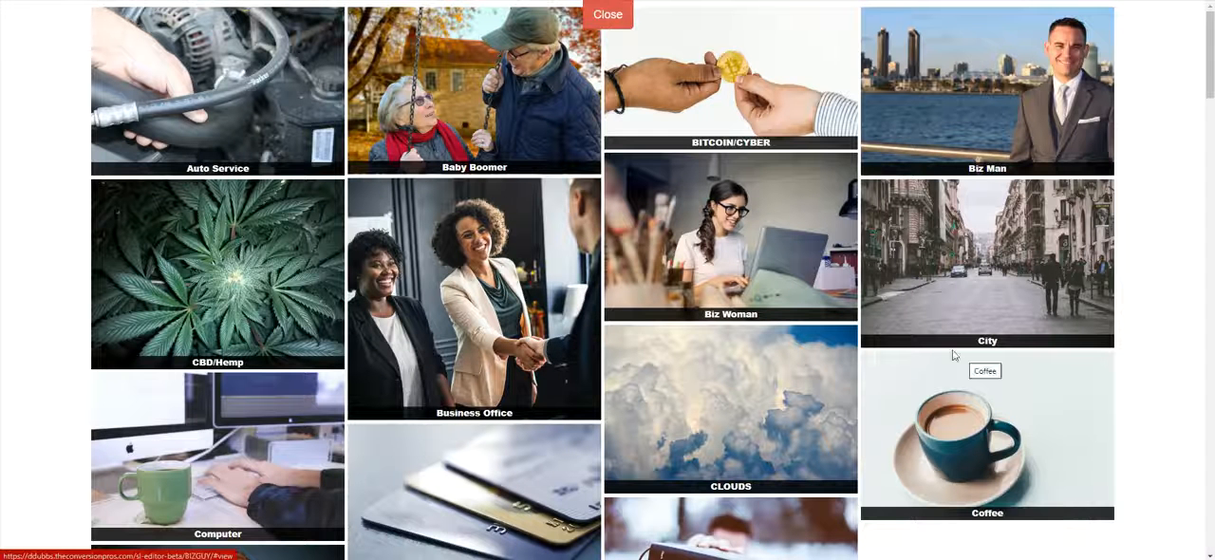
pyautogui.scroll(-3, 573, 360)
pyautogui.scroll(-3, 572, 360)
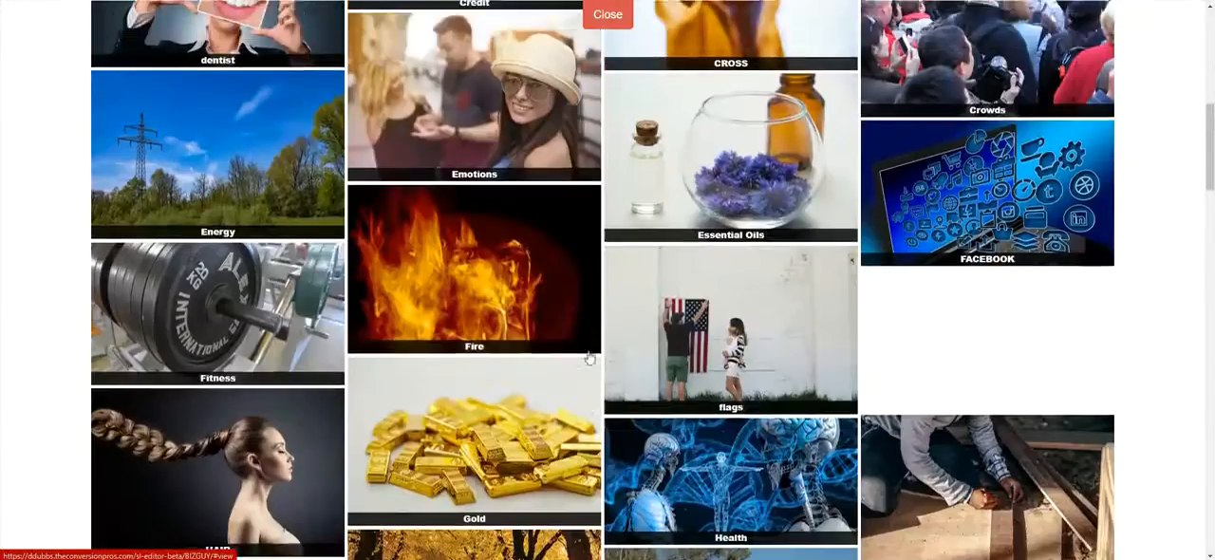
pyautogui.scroll(5, 597, 361)
pyautogui.scroll(-3, 598, 376)
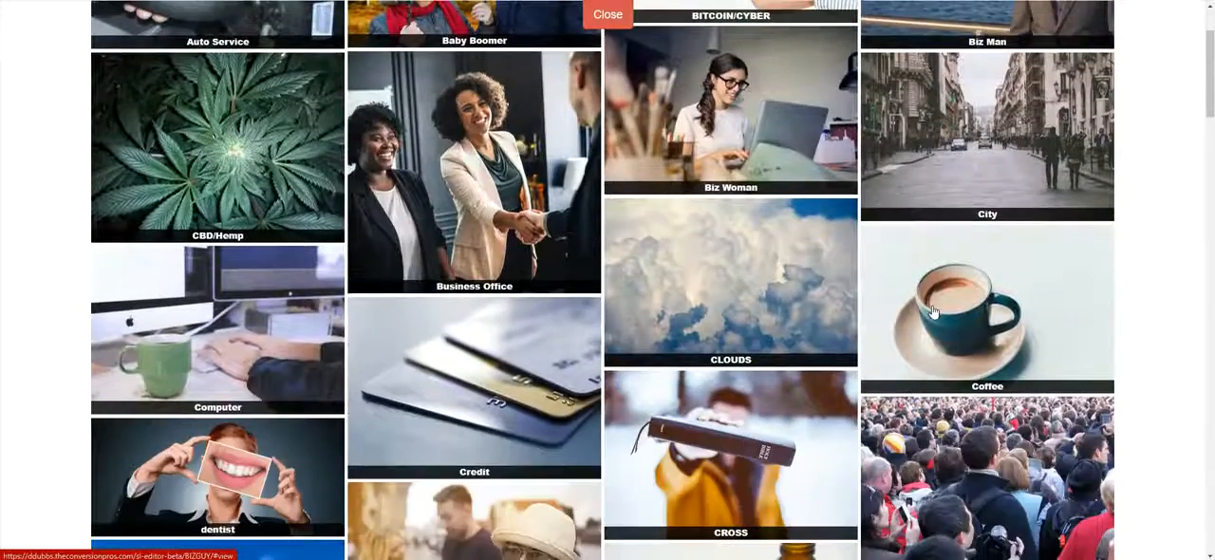
pyautogui.click(970, 87)
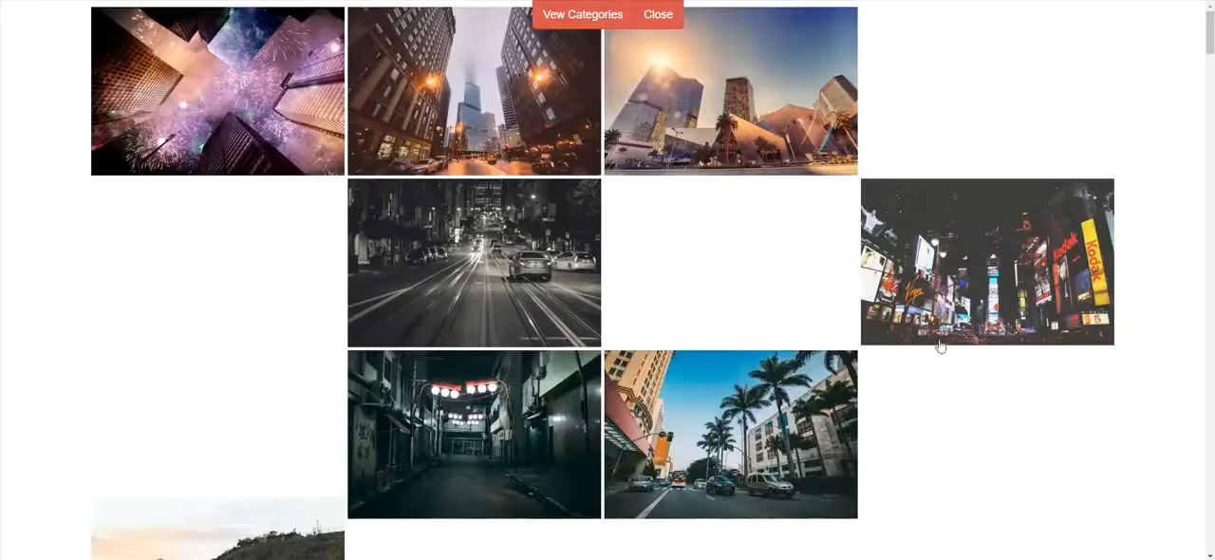
pyautogui.scroll(-2, 721, 337)
pyautogui.scroll(-3, 723, 341)
pyautogui.scroll(3, 725, 345)
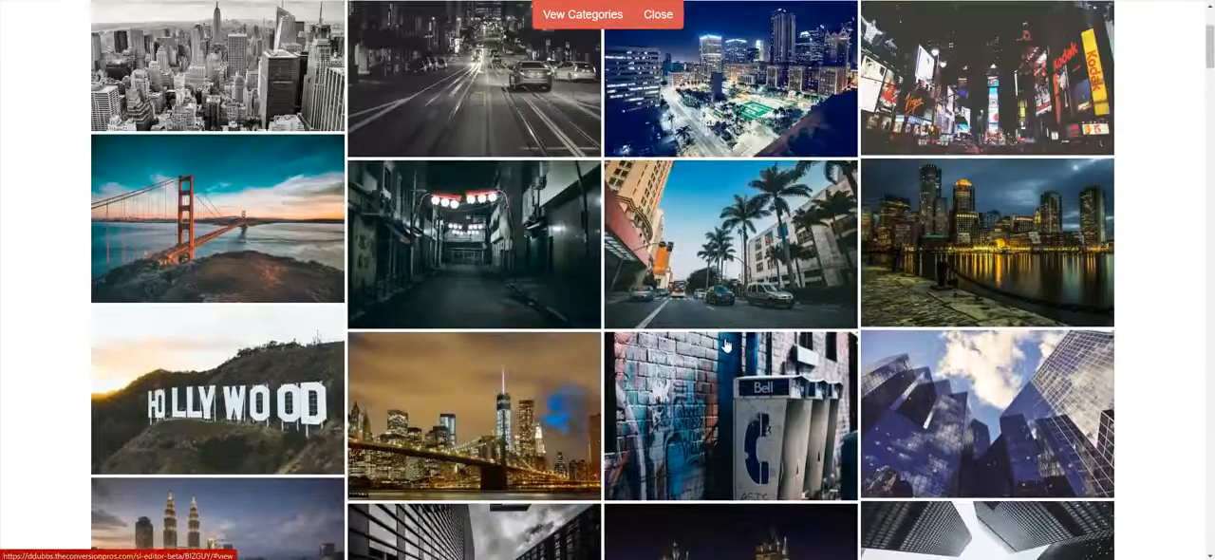
pyautogui.scroll(-5, 725, 344)
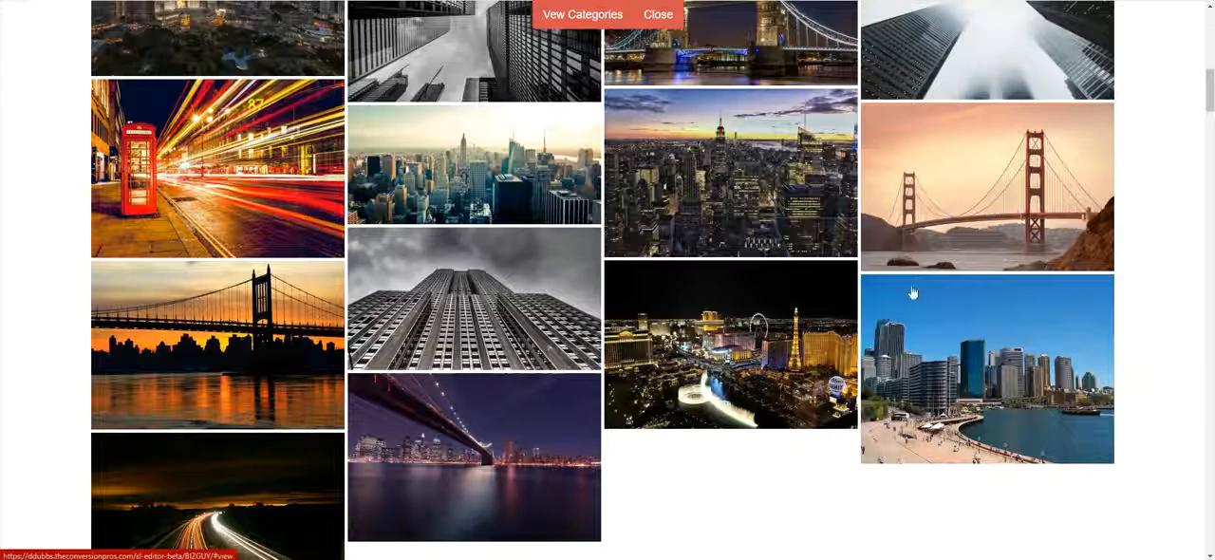
pyautogui.click(786, 236)
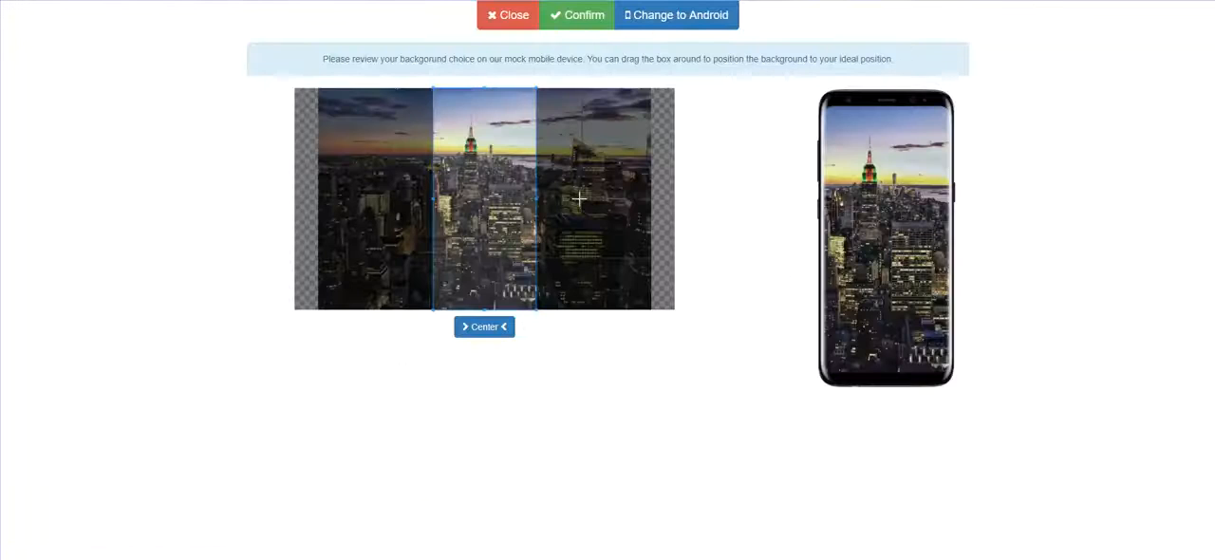
pyautogui.click(577, 16)
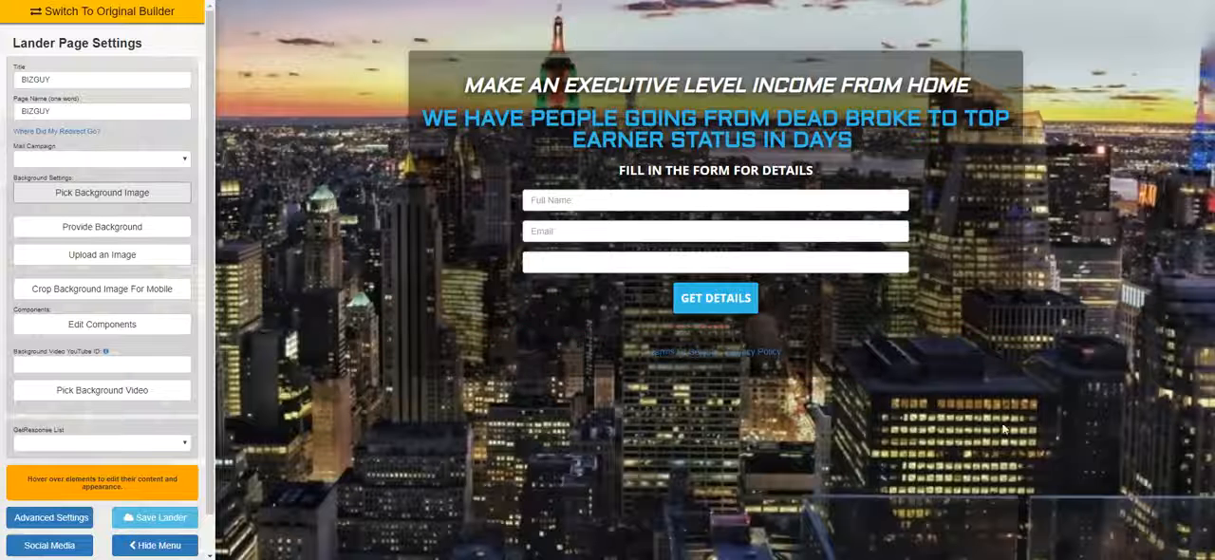
# Hide the settings menu and raise the opacity of the dark box behind the headlines and form to about 0.85
pyautogui.moveTo(424, 163)
pyautogui.moveTo(571, 63)
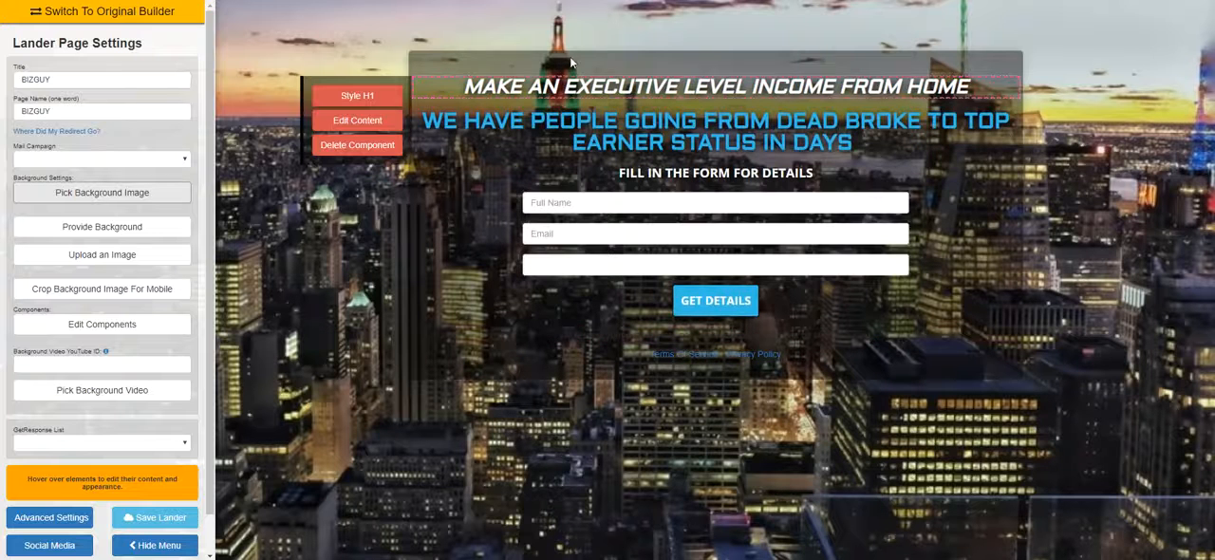
pyautogui.moveTo(418, 131)
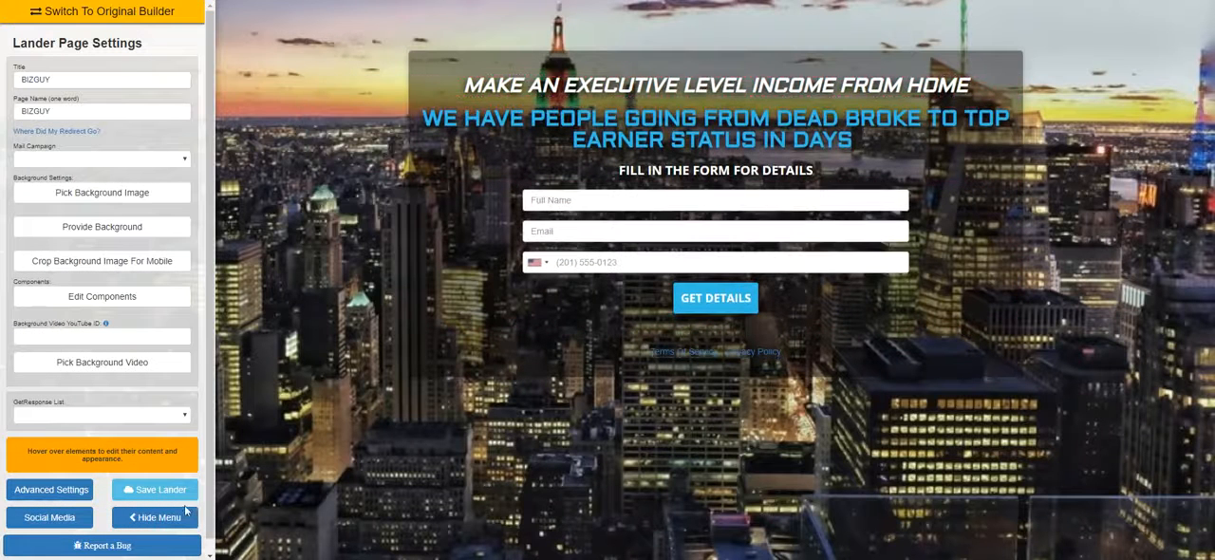
pyautogui.click(157, 517)
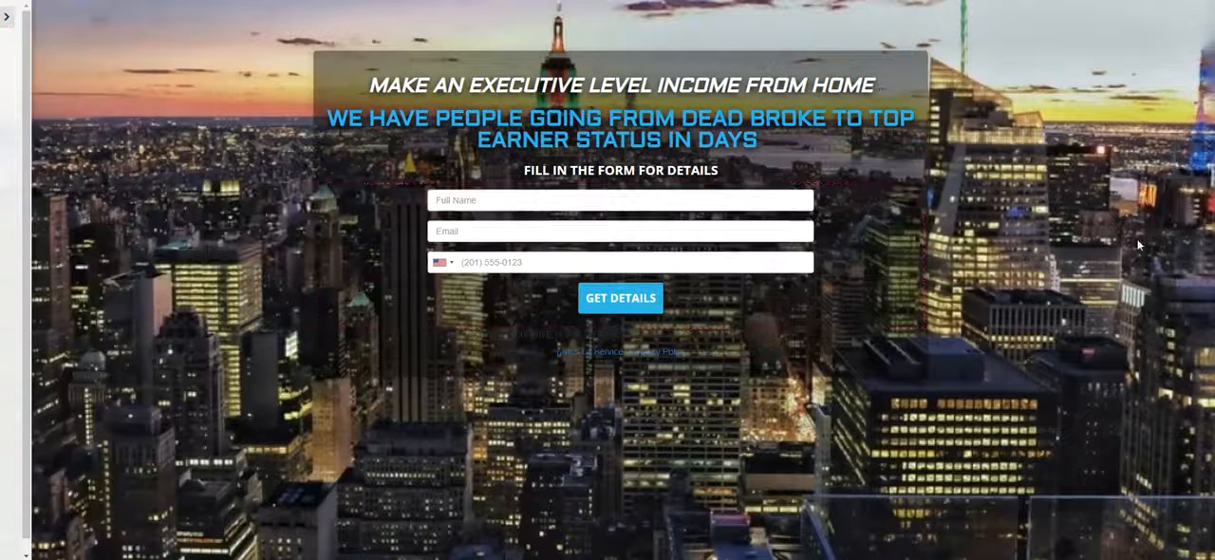
pyautogui.click(620, 73)
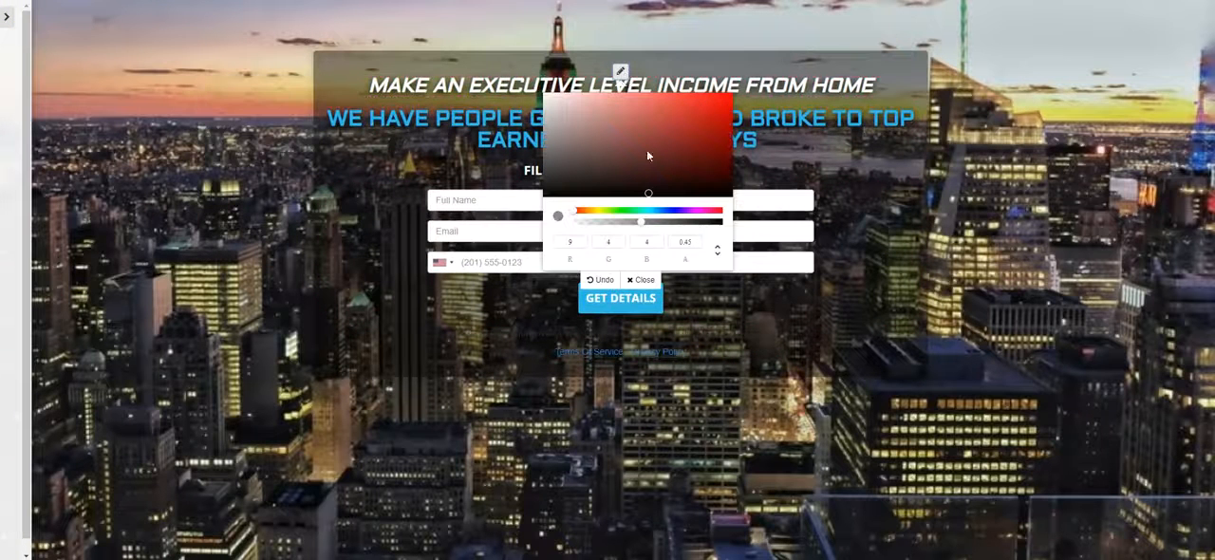
pyautogui.moveTo(654, 231); pyautogui.dragTo(683, 230)
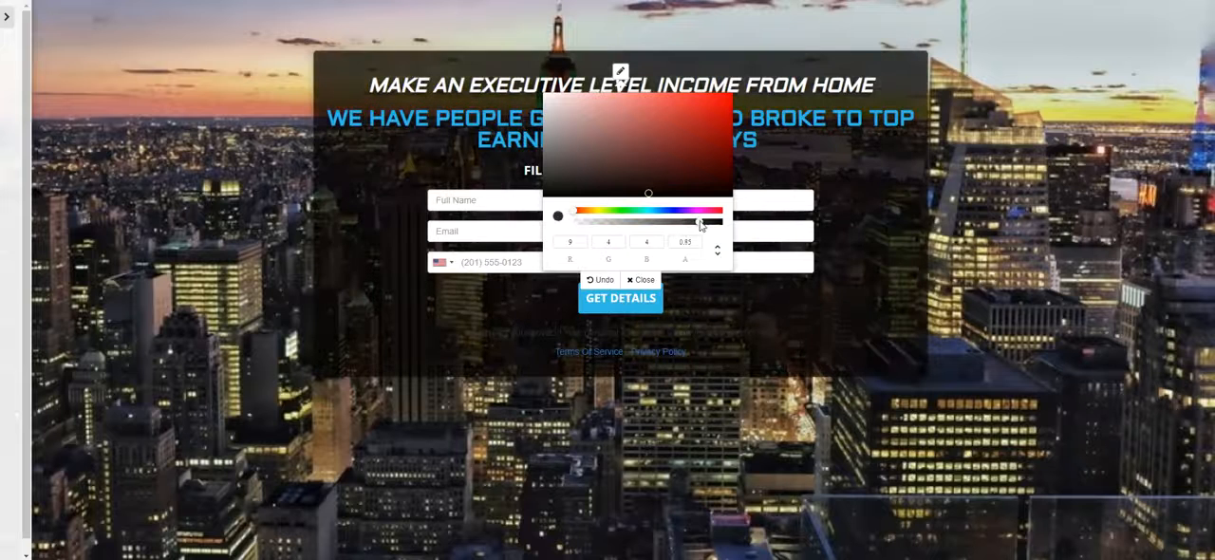
pyautogui.click(640, 279)
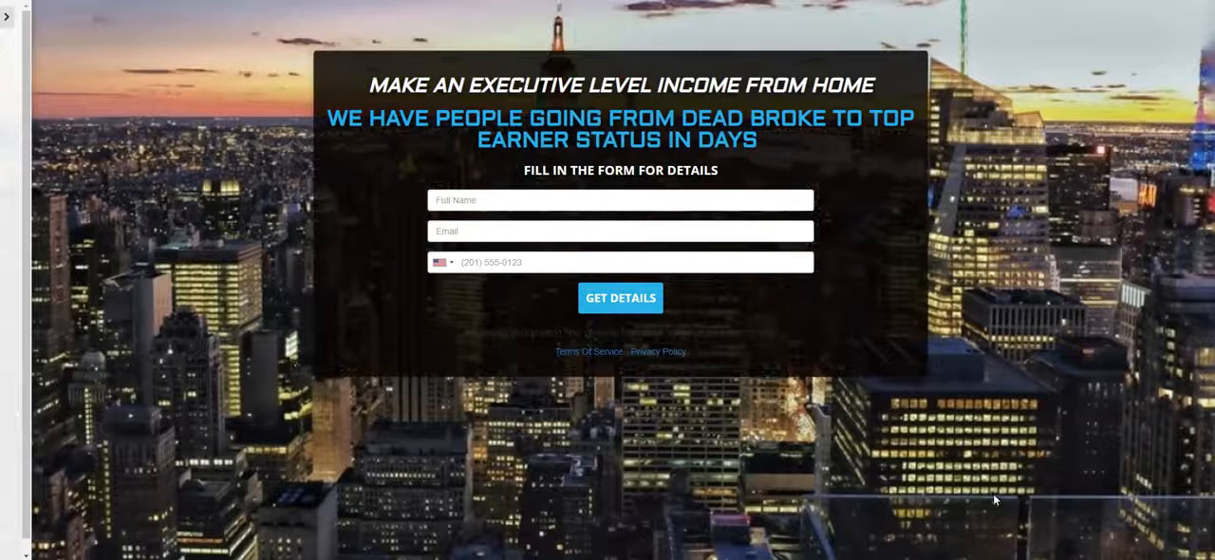
# Show the settings menu again and recolour the box behind the headlines and form to dark blue, about RGB 23, 48, 87
pyautogui.click(8, 17)
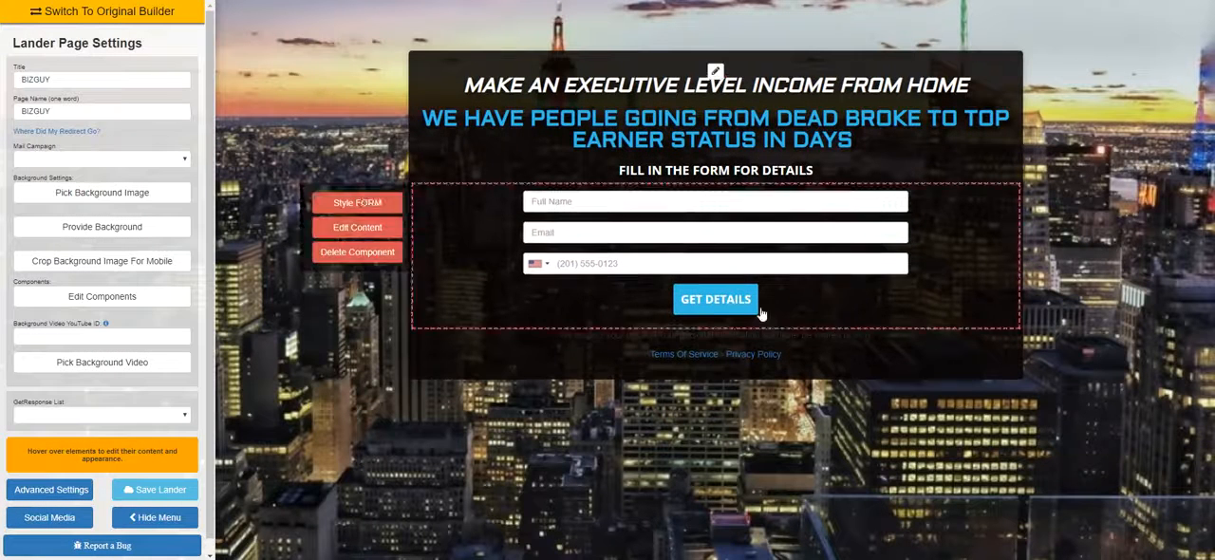
pyautogui.click(715, 73)
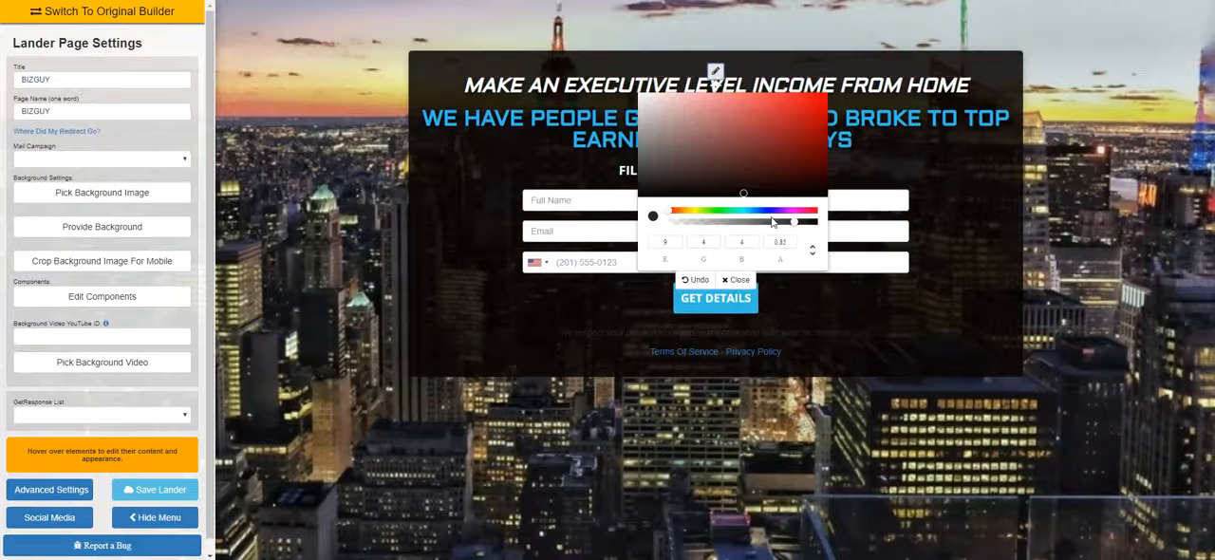
pyautogui.click(741, 93)
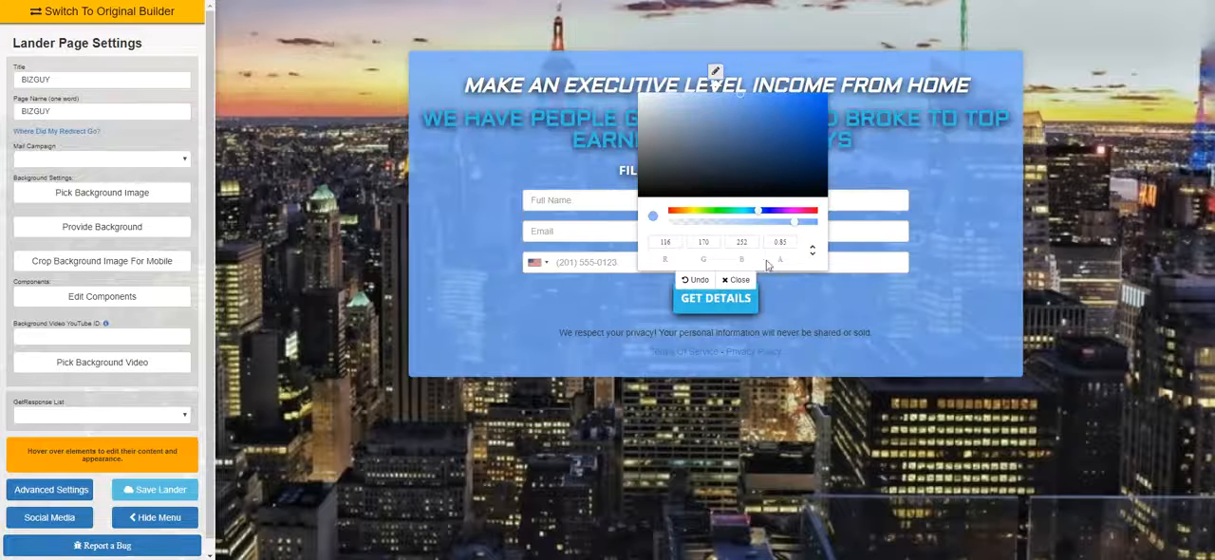
pyautogui.moveTo(763, 130); pyautogui.dragTo(787, 201)
pyautogui.click(778, 161)
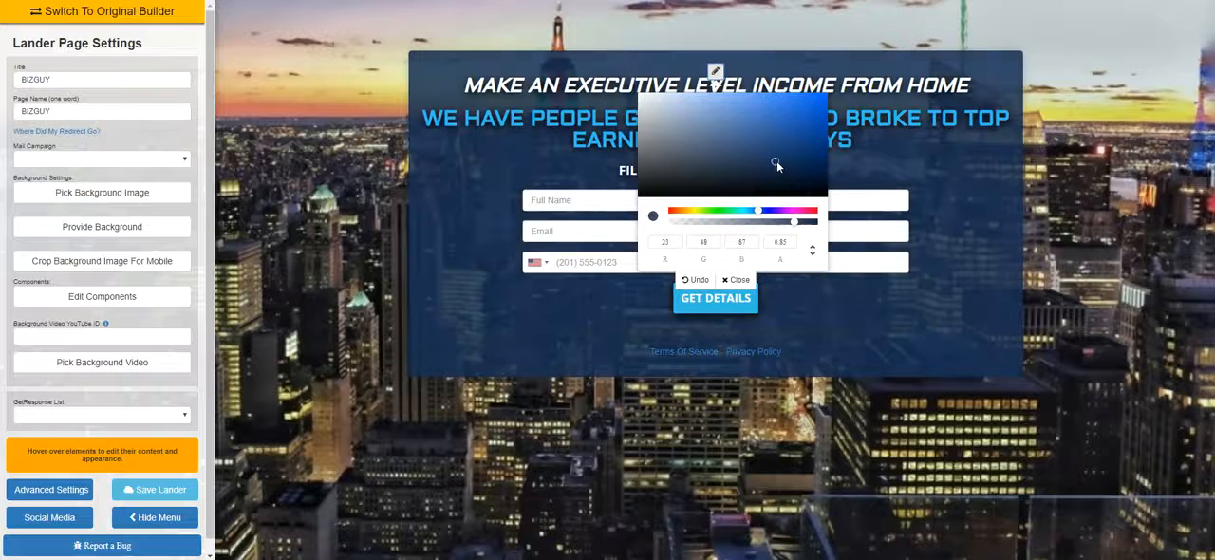
pyautogui.click(739, 280)
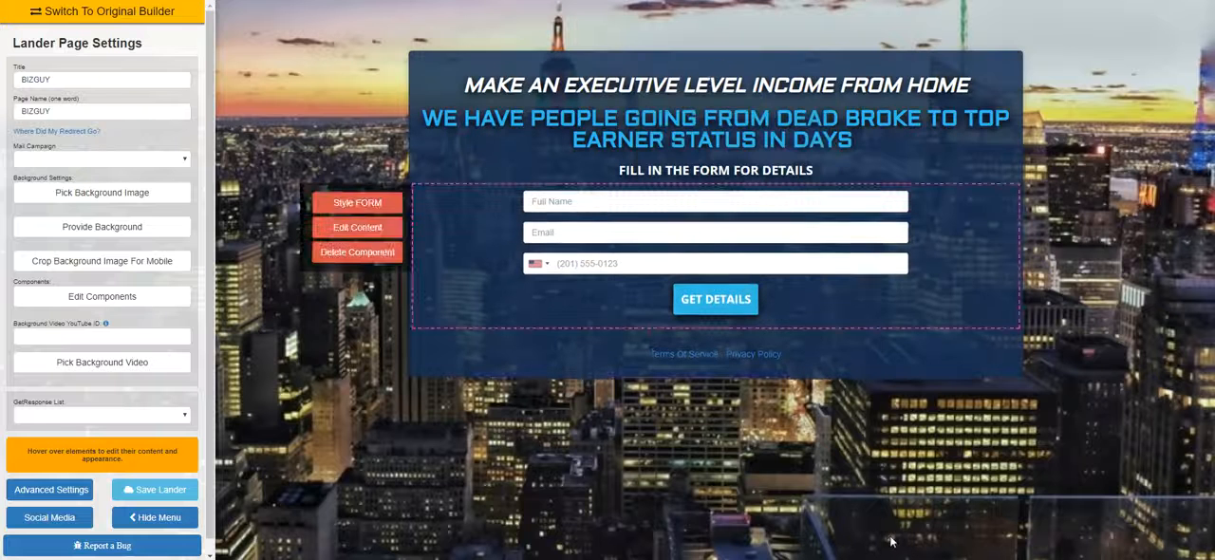
# Hide the settings menu and give the blue second headline a black box shadow with its X offset at the midpoint
pyautogui.click(154, 517)
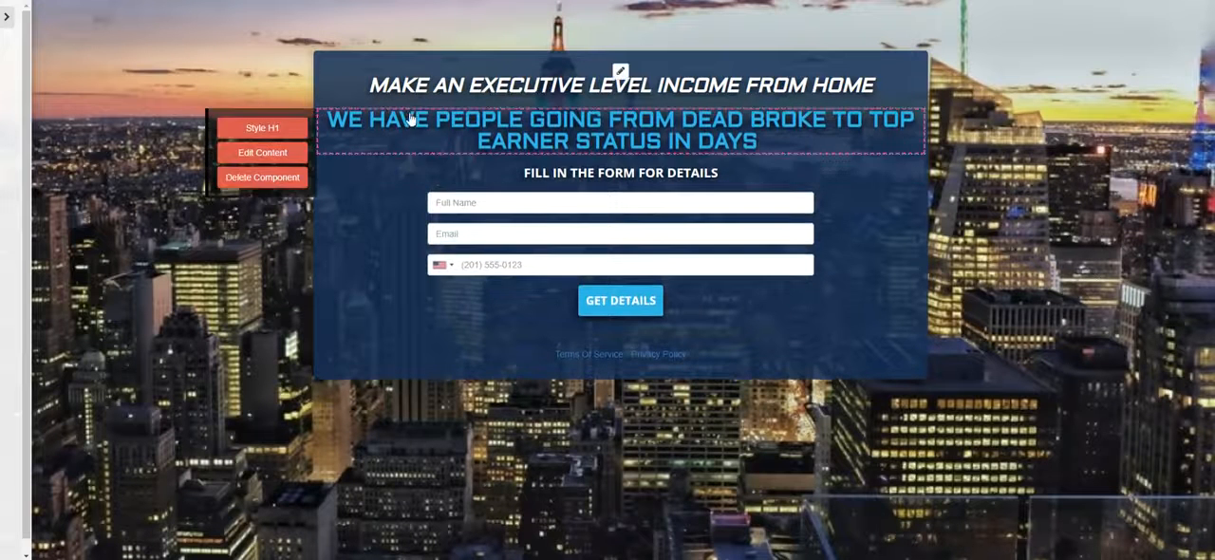
pyautogui.click(290, 140)
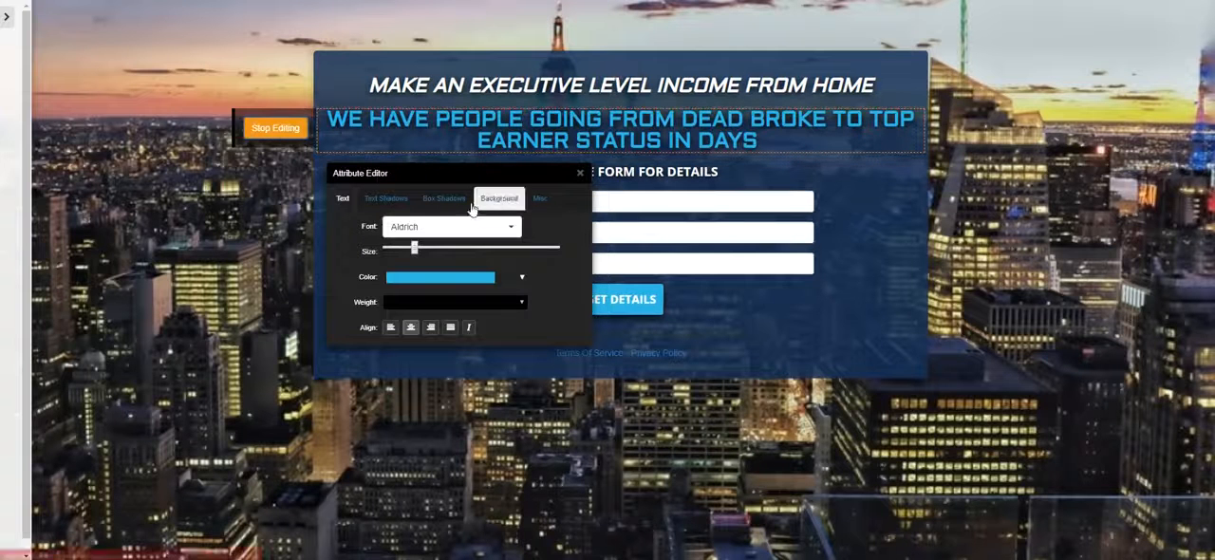
pyautogui.click(448, 199)
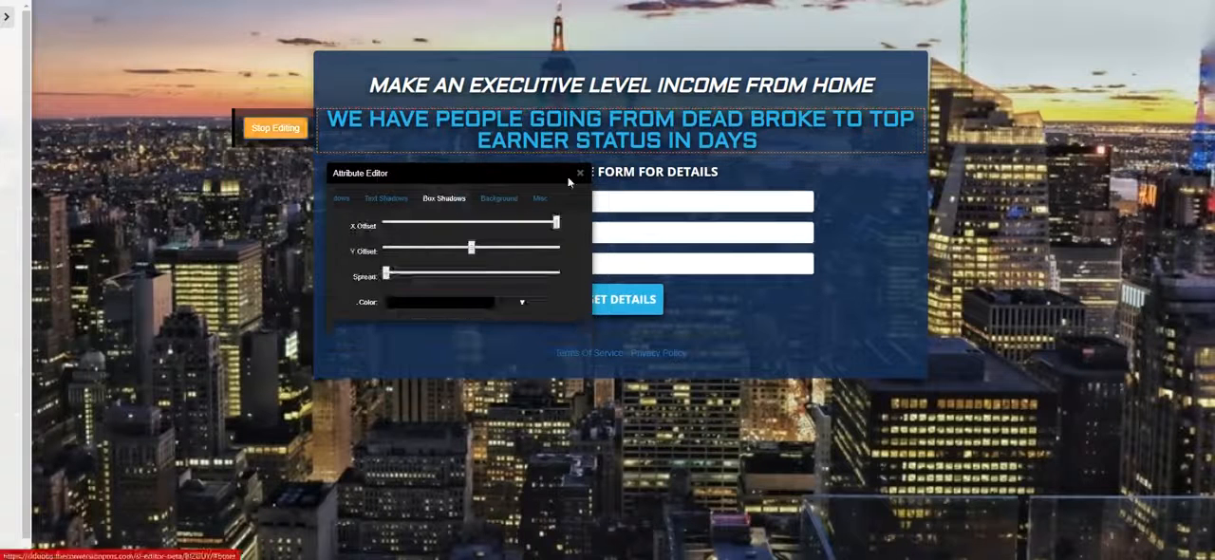
pyautogui.click(462, 304)
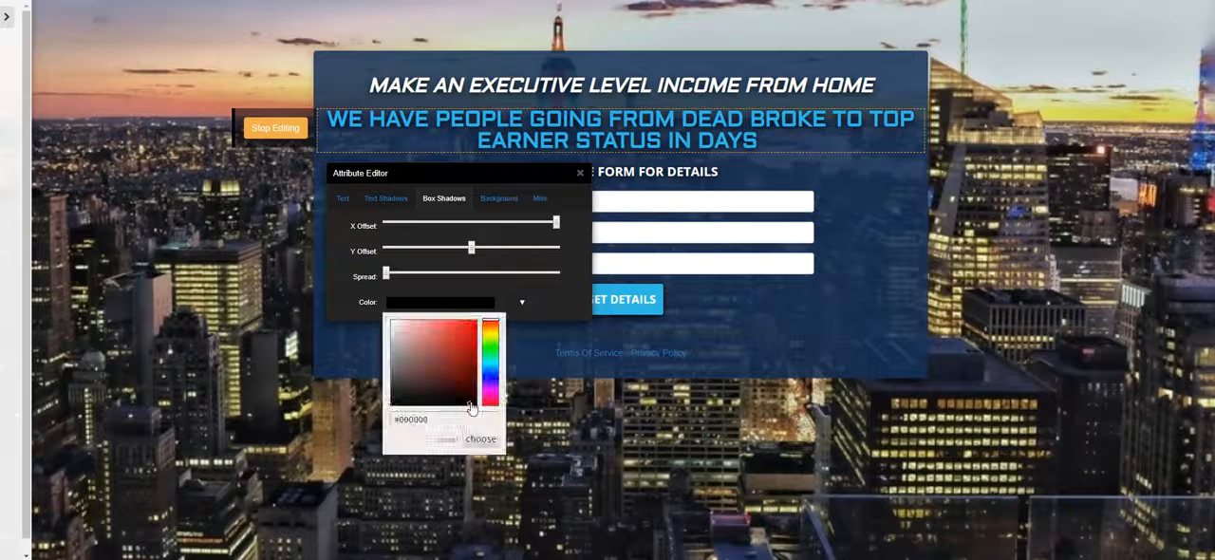
pyautogui.click(481, 438)
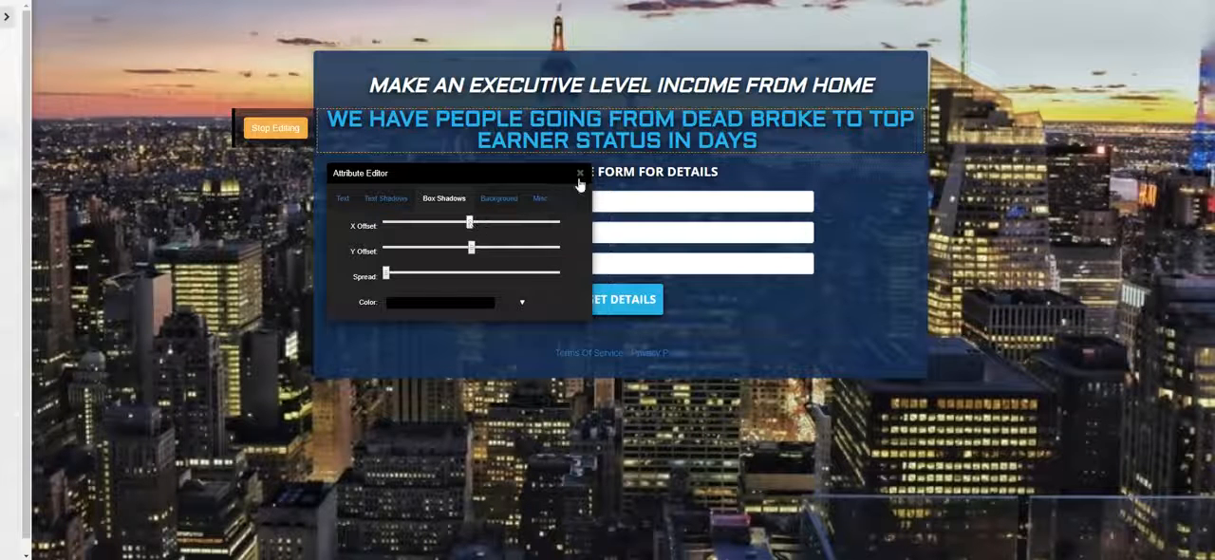
# Fill the background of the blue second headline with black and close its style editor
pyautogui.click(500, 198)
pyautogui.click(439, 226)
pyautogui.click(455, 341)
pyautogui.click(481, 377)
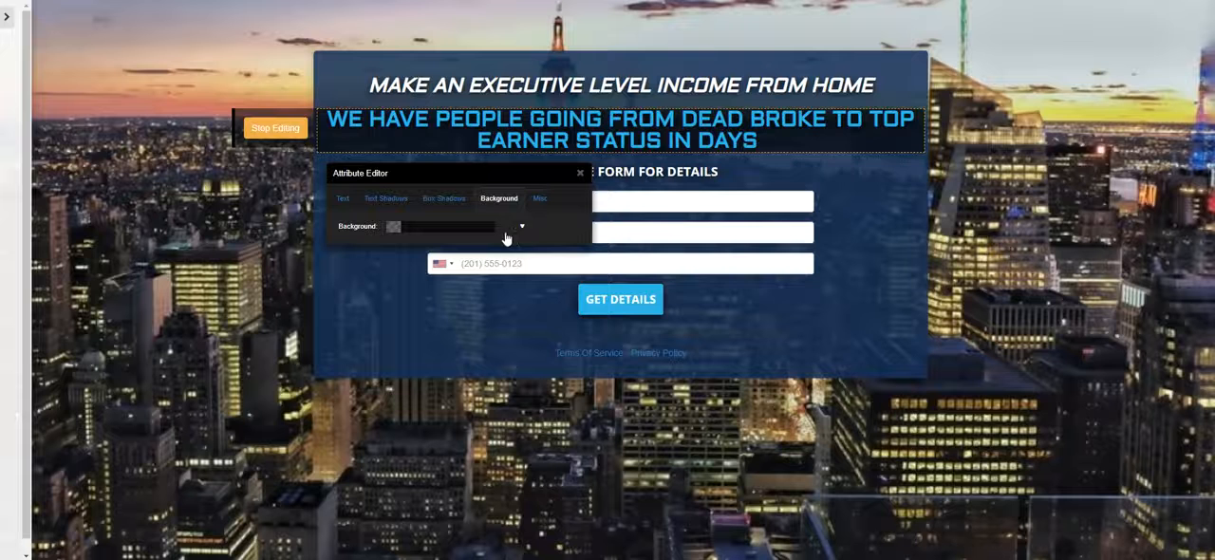
pyautogui.click(580, 173)
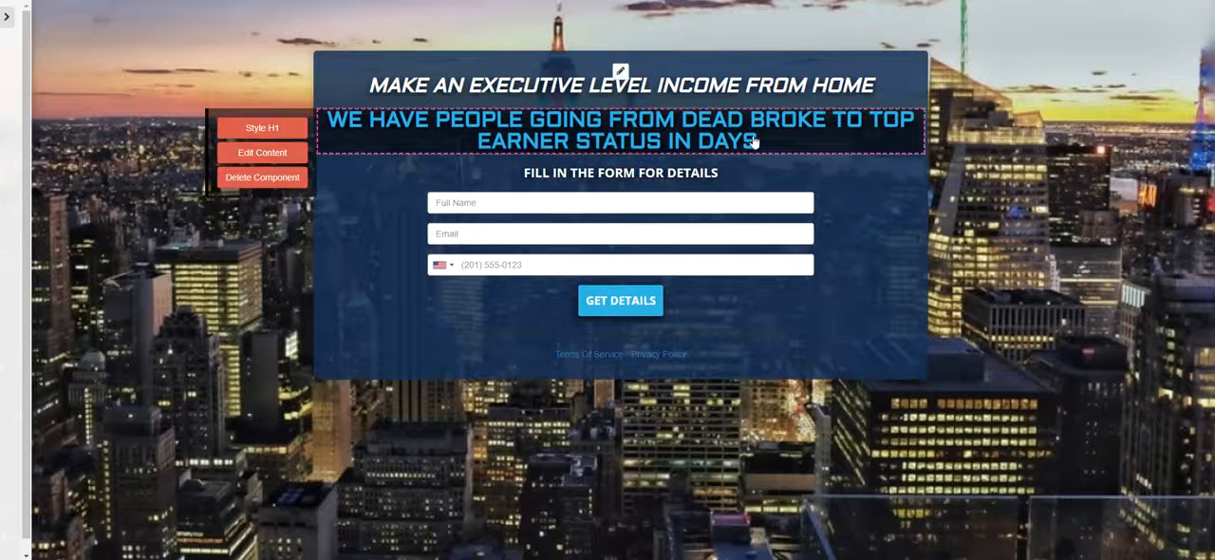
# Show the settings menu again and change the second headline's background to bright red, #ff1818
pyautogui.click(7, 17)
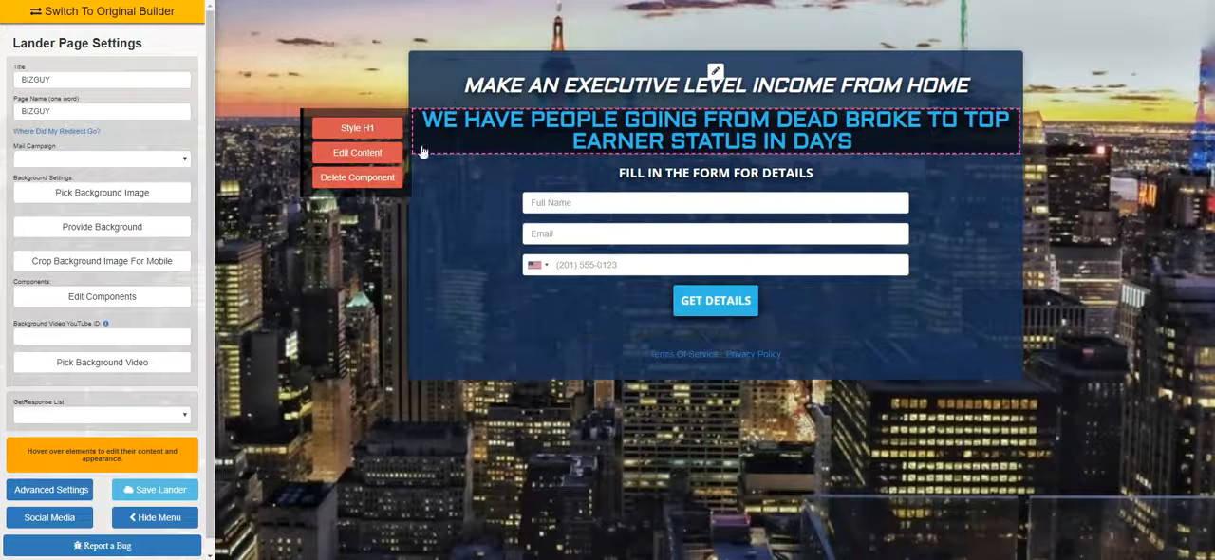
pyautogui.click(357, 127)
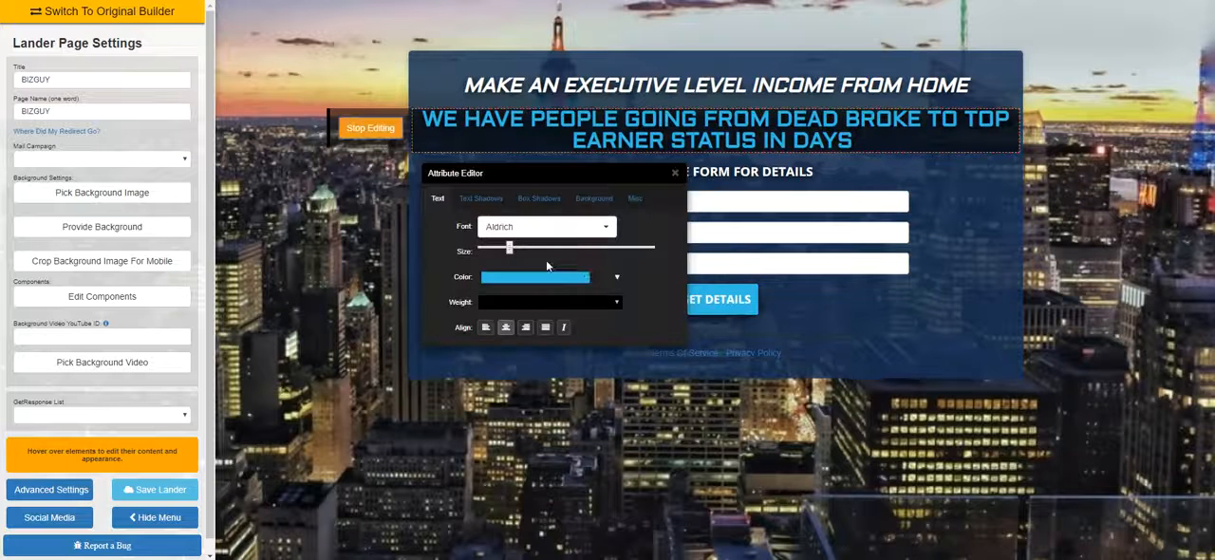
pyautogui.click(593, 198)
pyautogui.click(587, 228)
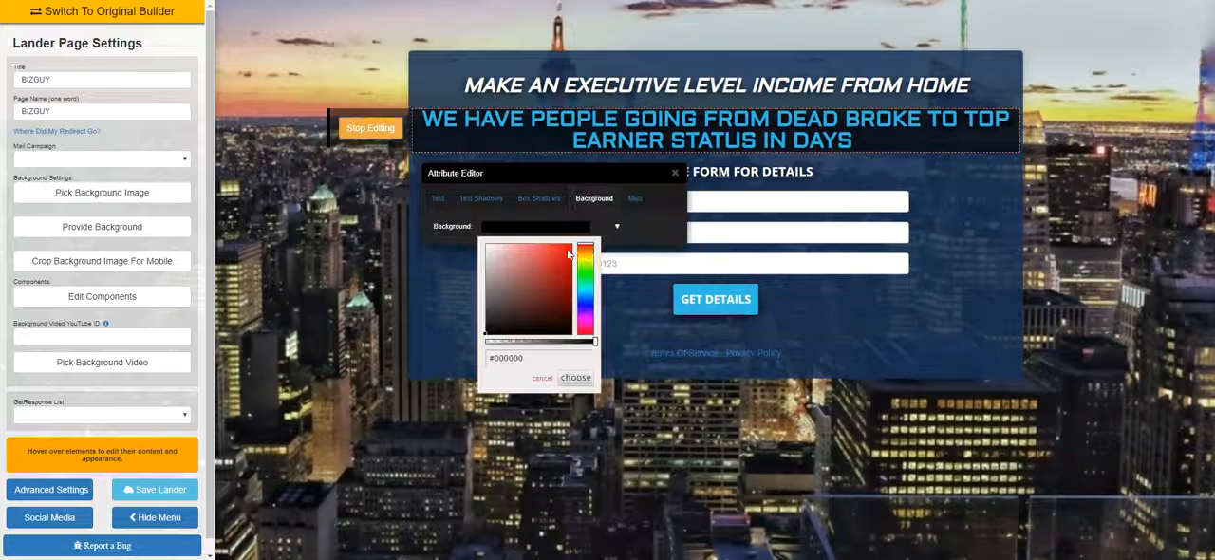
pyautogui.click(569, 253)
pyautogui.click(576, 378)
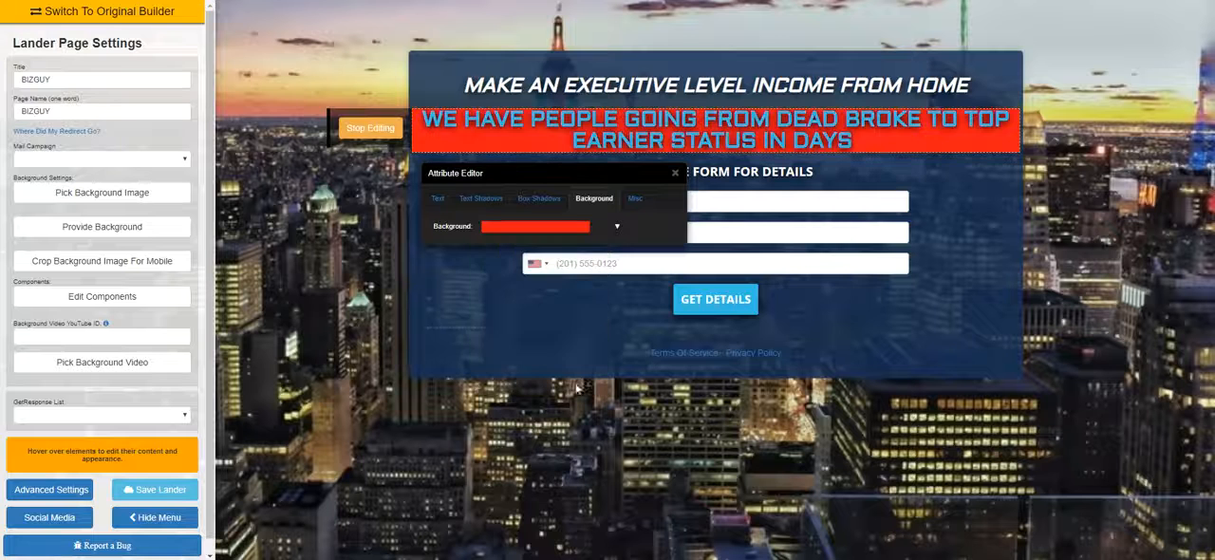
pyautogui.click(676, 174)
# Recolour the box behind the form to light teal, about RGB 108, 232, 212, and lower its opacity to about 0.34
pyautogui.click(715, 71)
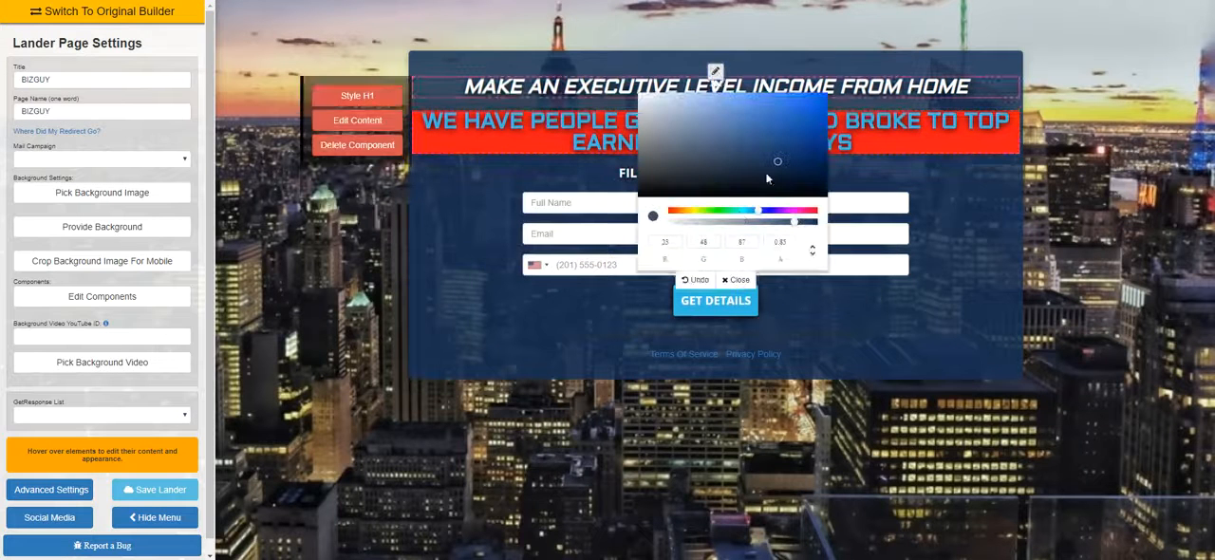
pyautogui.click(740, 213)
pyautogui.click(741, 108)
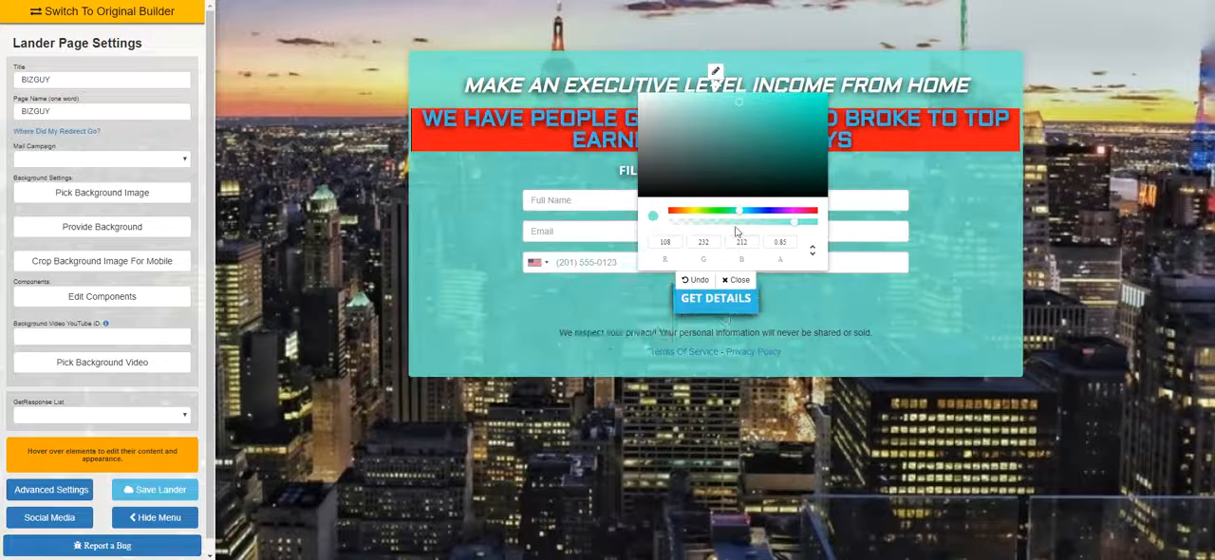
pyautogui.click(737, 280)
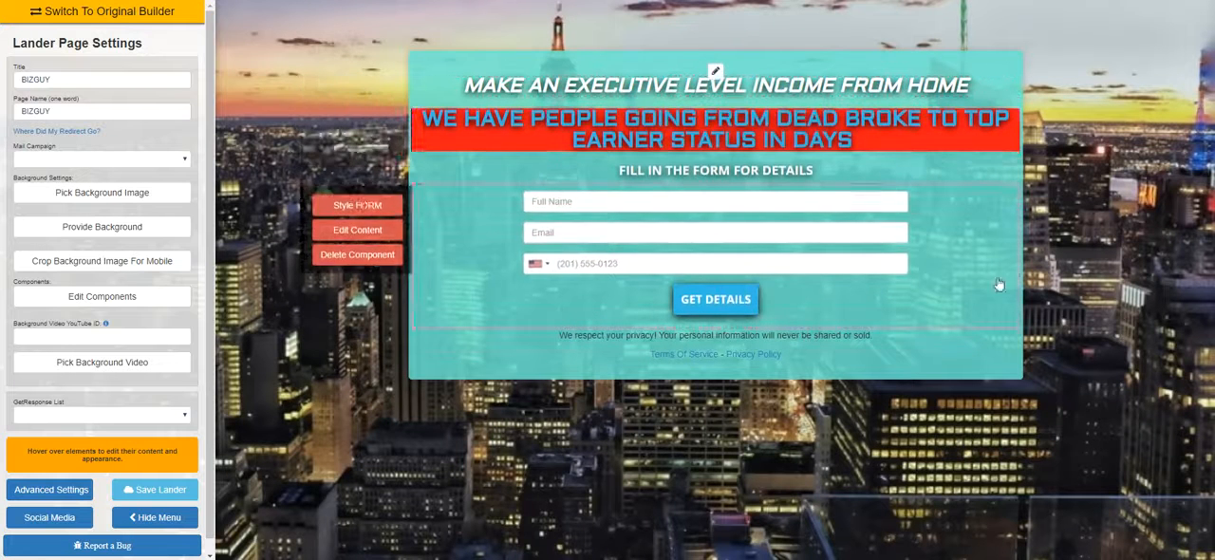
pyautogui.click(718, 73)
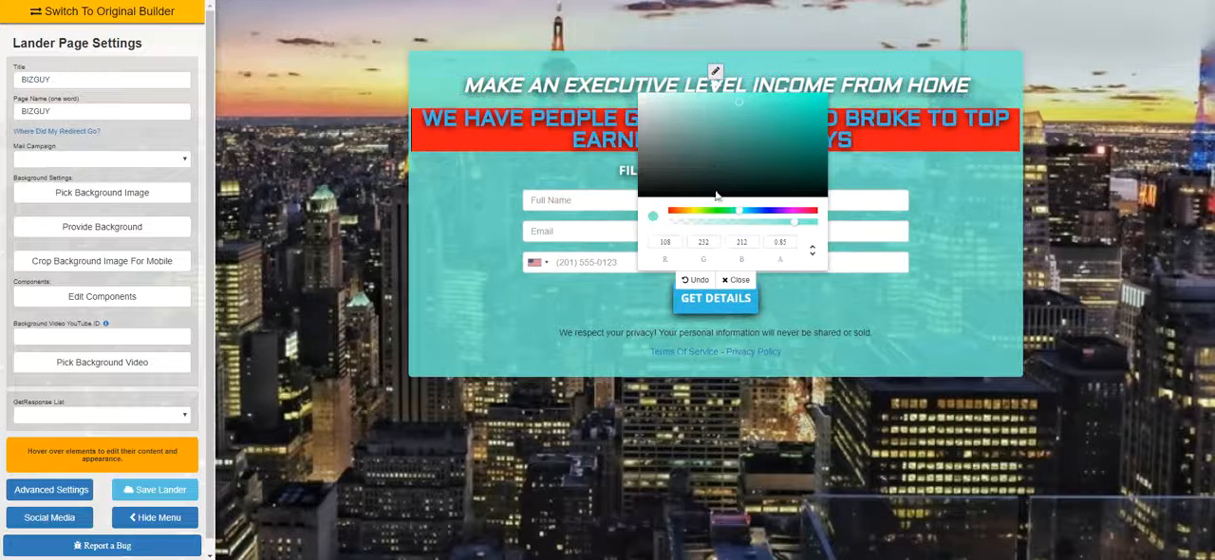
pyautogui.click(722, 223)
pyautogui.click(737, 279)
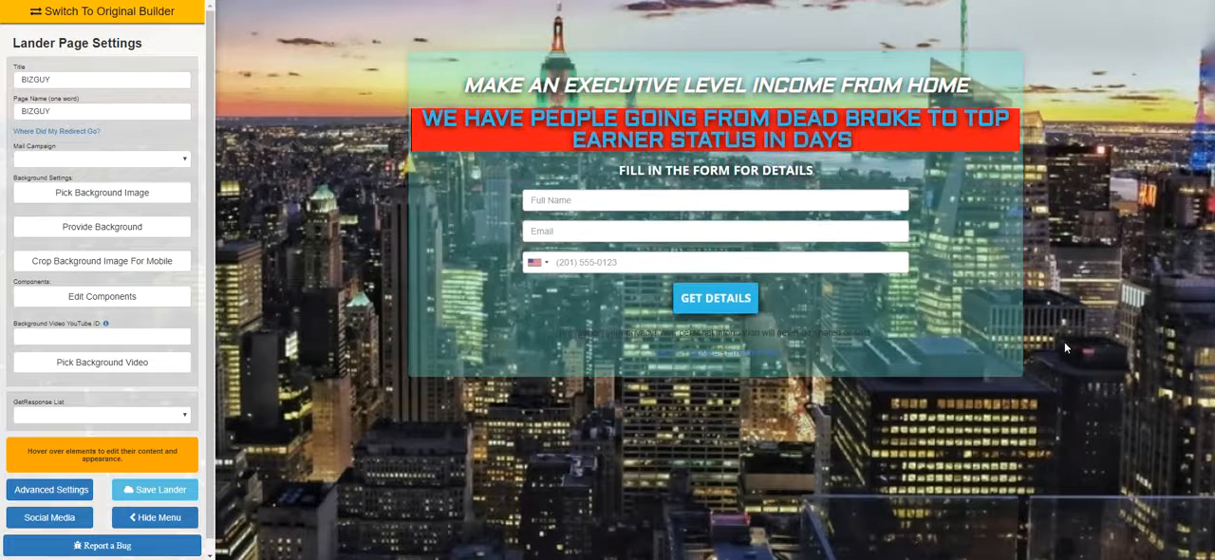
# Try several near-black navy shades for the translucent box behind the headlines and form
pyautogui.click(715, 72)
pyautogui.click(732, 186)
pyautogui.moveTo(743, 203); pyautogui.dragTo(743, 203)
pyautogui.click(768, 210)
pyautogui.click(767, 150)
pyautogui.click(769, 178)
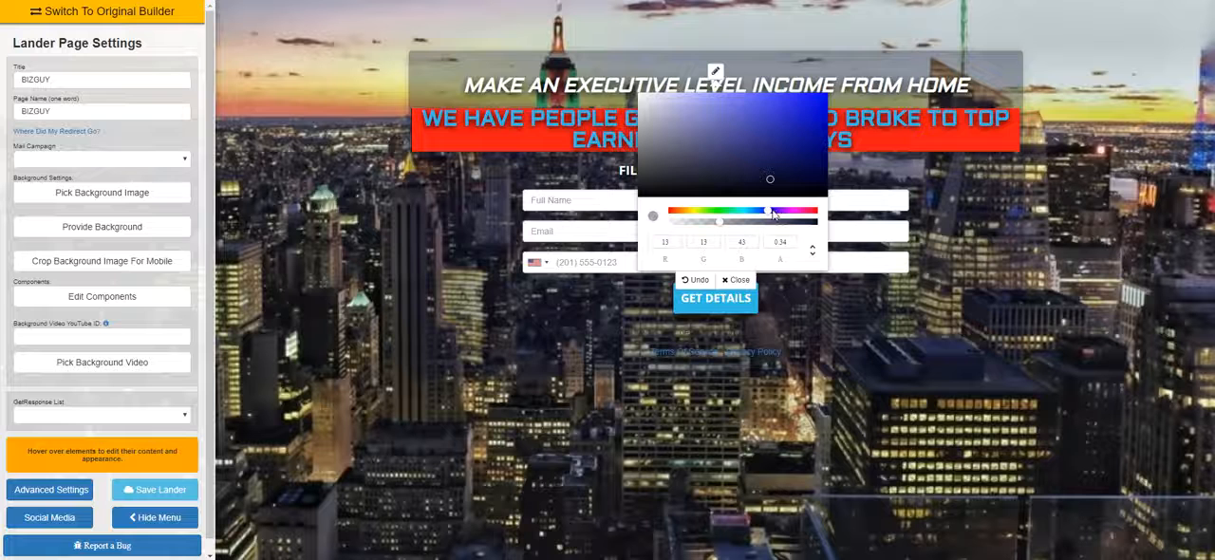
pyautogui.click(766, 213)
pyautogui.click(773, 146)
pyautogui.click(783, 180)
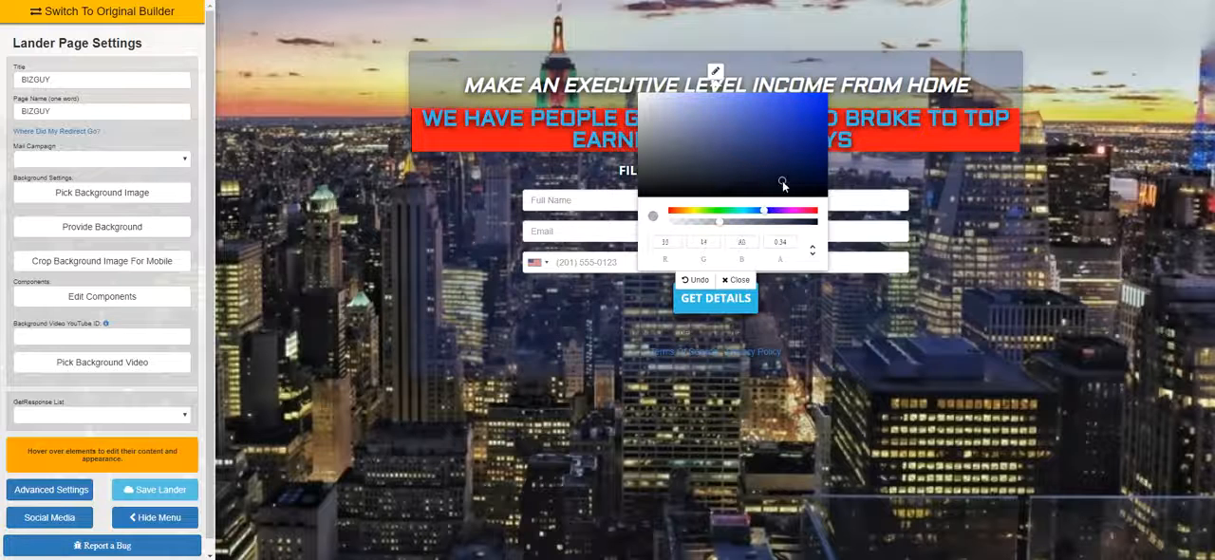
# Change the box colour to a medium blue of about RGB 42, 42, 155
pyautogui.click(774, 193)
pyautogui.click(768, 211)
pyautogui.click(777, 134)
pyautogui.click(738, 279)
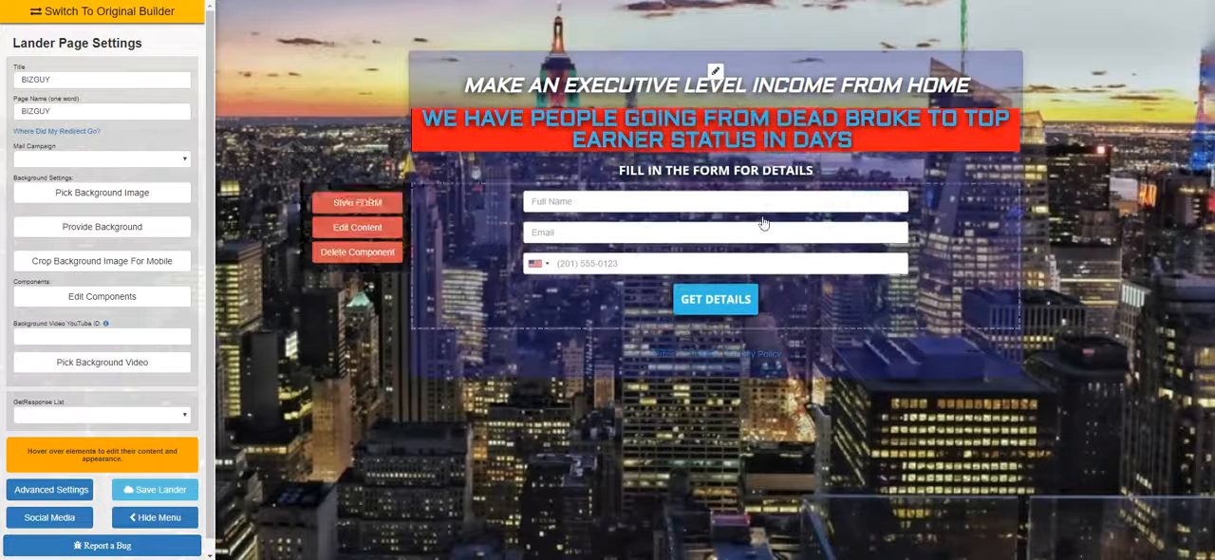
pyautogui.click(715, 72)
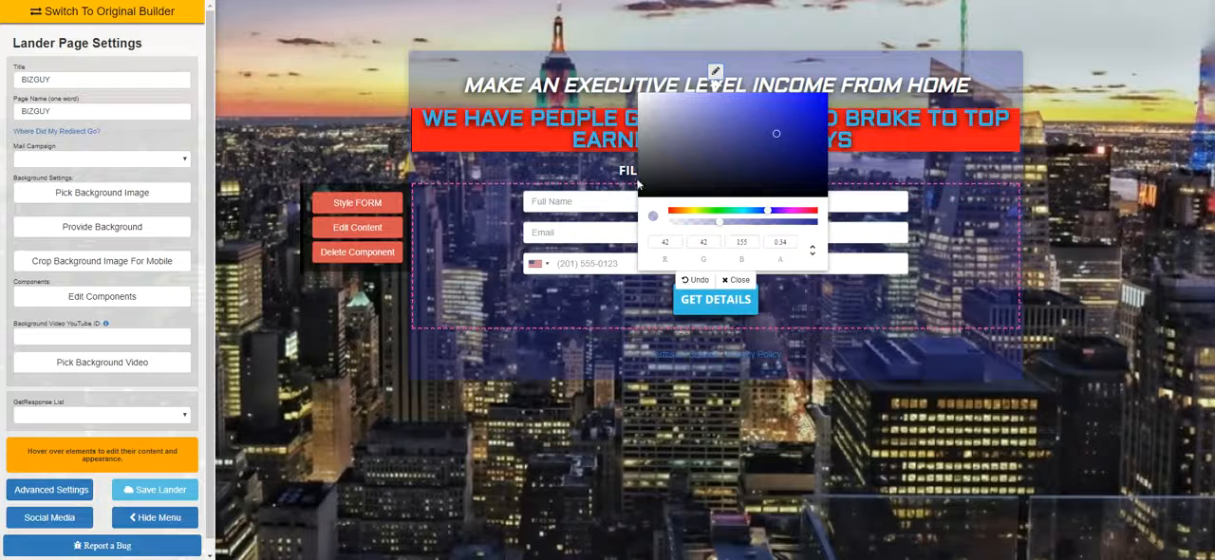
pyautogui.click(739, 279)
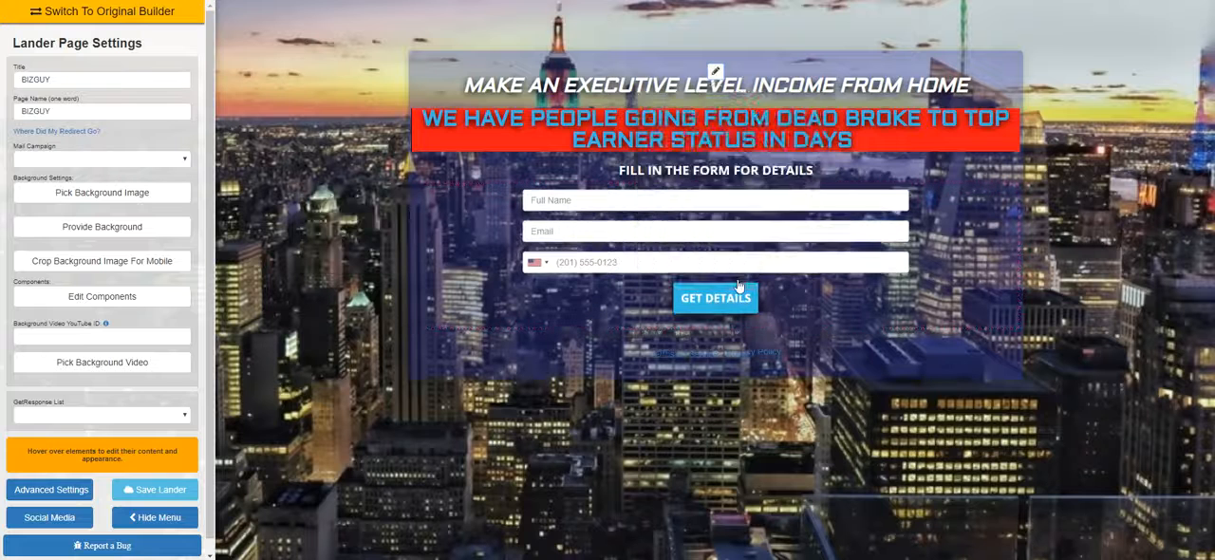
# Darken the box to deep navy, about RGB 4, 4, 73, and raise its opacity to about 0.48
pyautogui.click(715, 73)
pyautogui.moveTo(776, 135); pyautogui.dragTo(804, 133)
pyautogui.moveTo(816, 195); pyautogui.dragTo(812, 193)
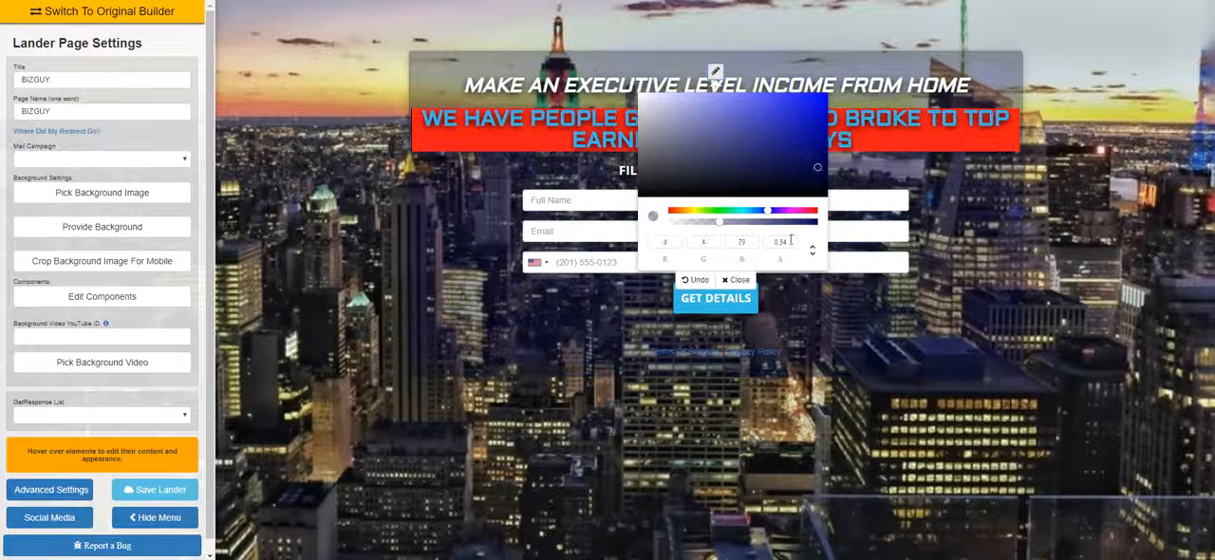
pyautogui.click(743, 224)
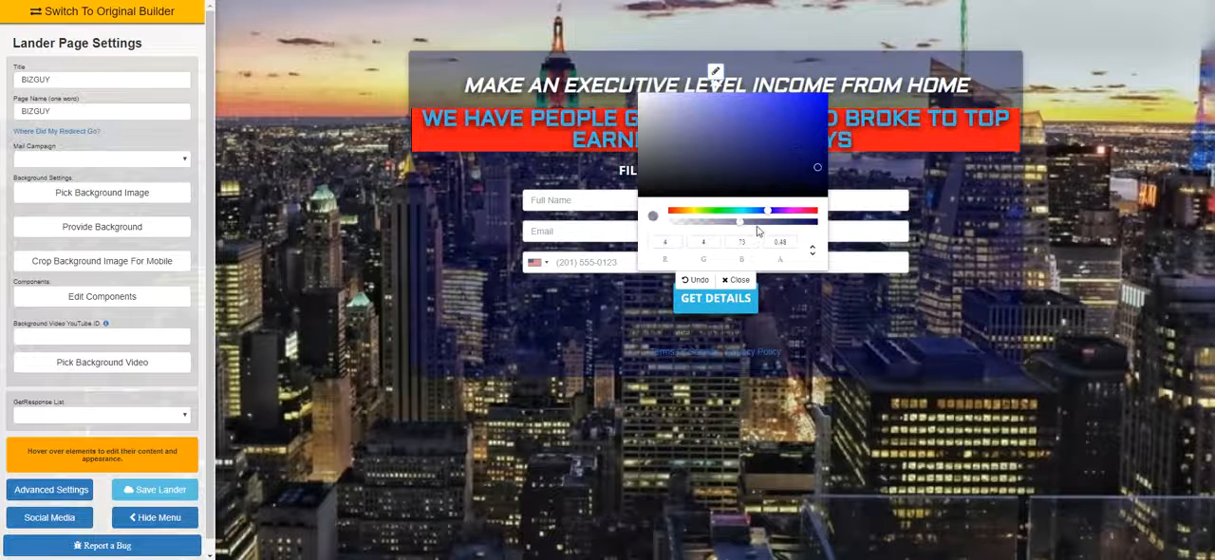
pyautogui.click(737, 279)
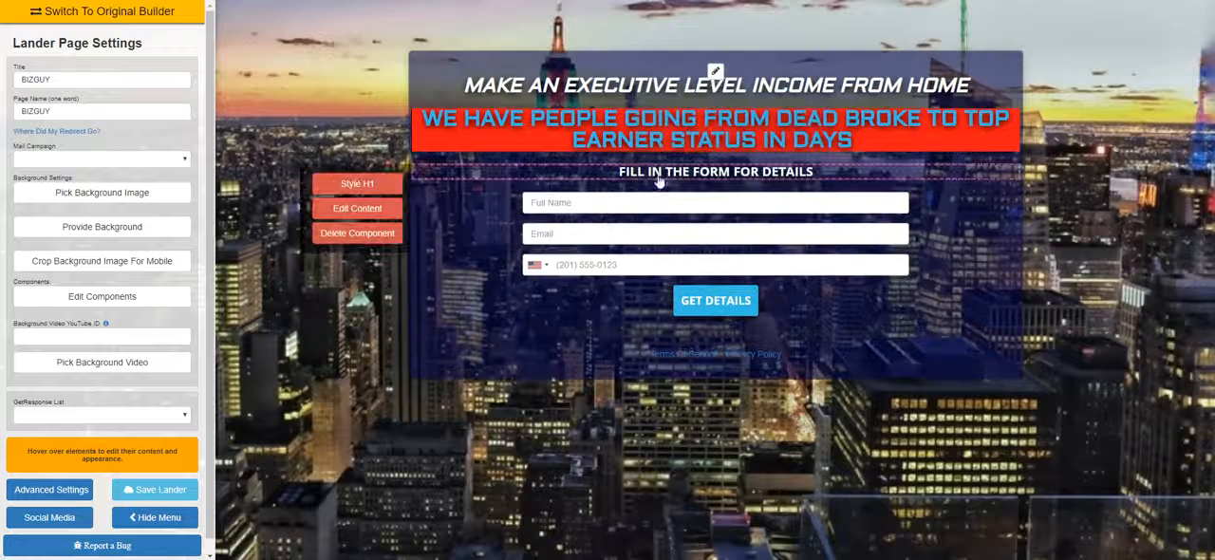
# Change the second headline's background to a very dark maroon and close its style editor
pyautogui.click(357, 127)
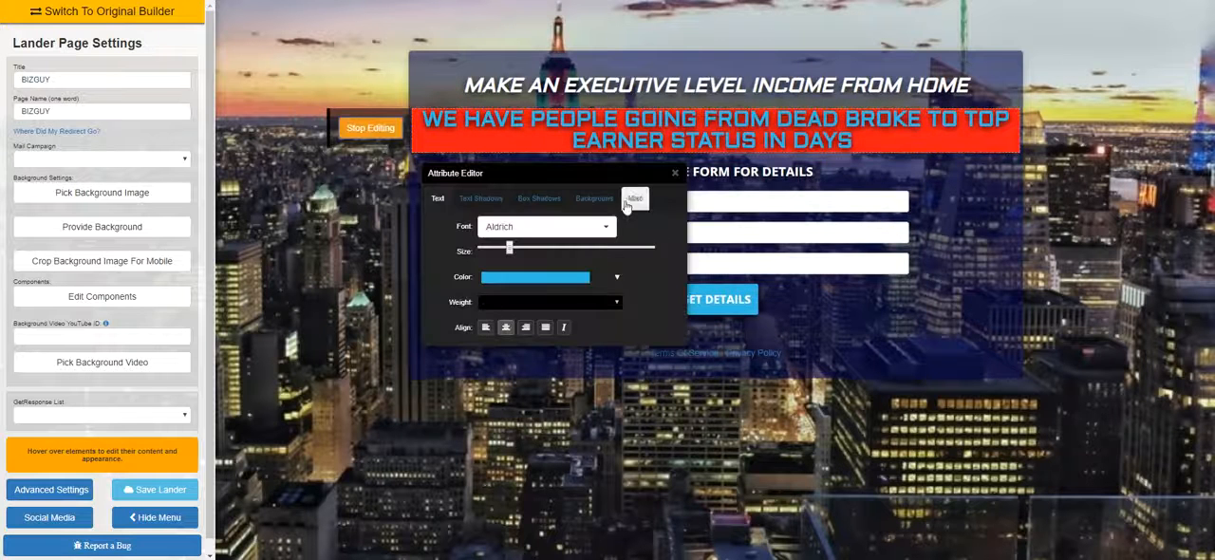
pyautogui.click(594, 198)
pyautogui.click(581, 228)
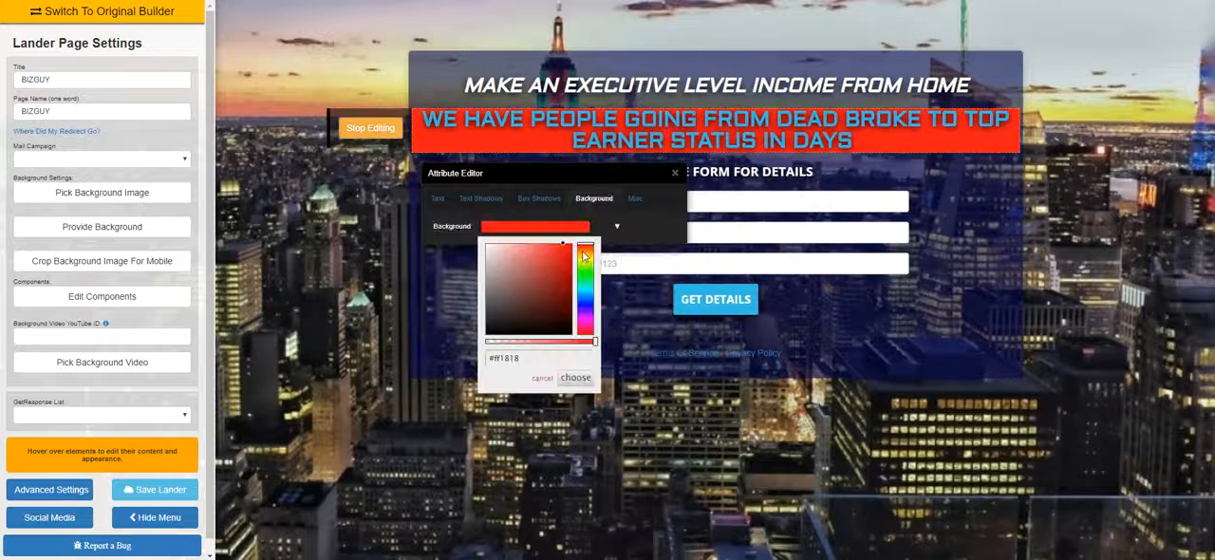
pyautogui.click(583, 313)
pyautogui.click(568, 325)
pyautogui.click(575, 377)
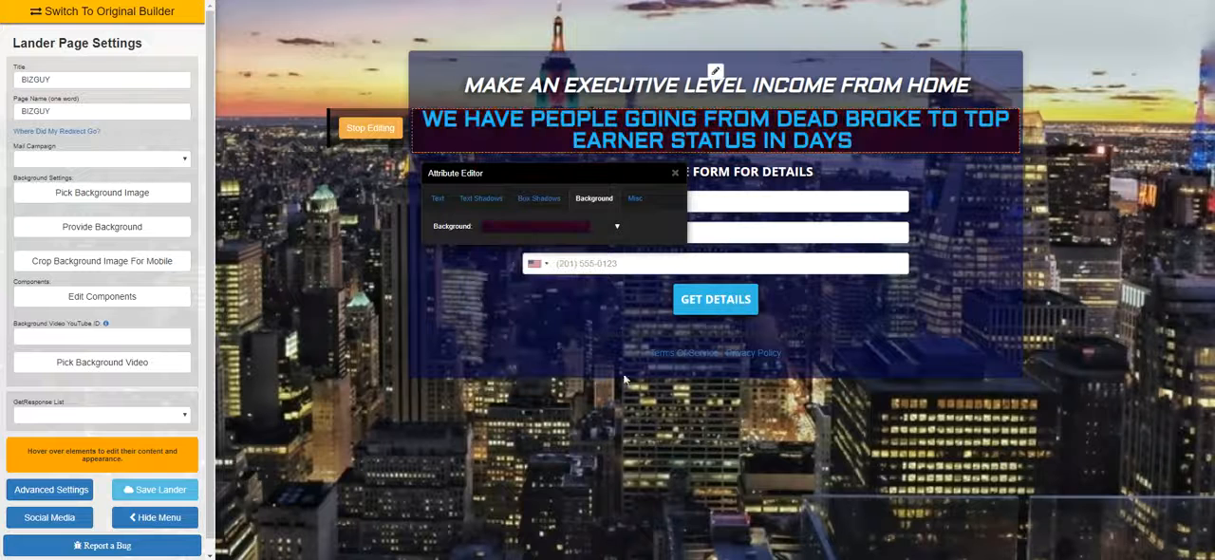
pyautogui.click(675, 173)
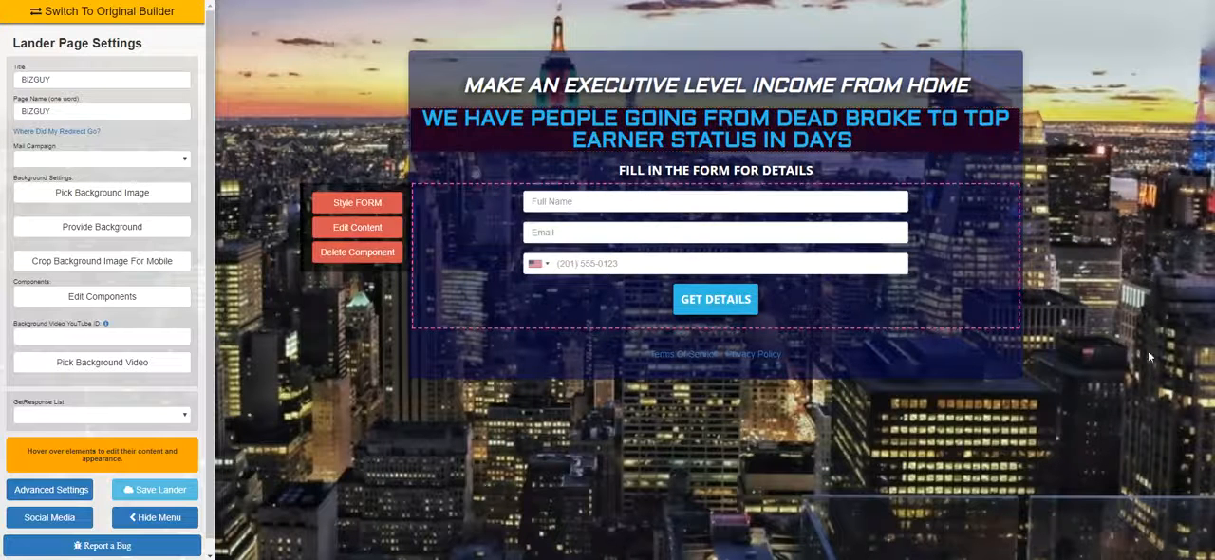
# Replace the page background with the night-time Times Square billboard photo from the City image category and confirm its mobile placement
pyautogui.click(164, 192)
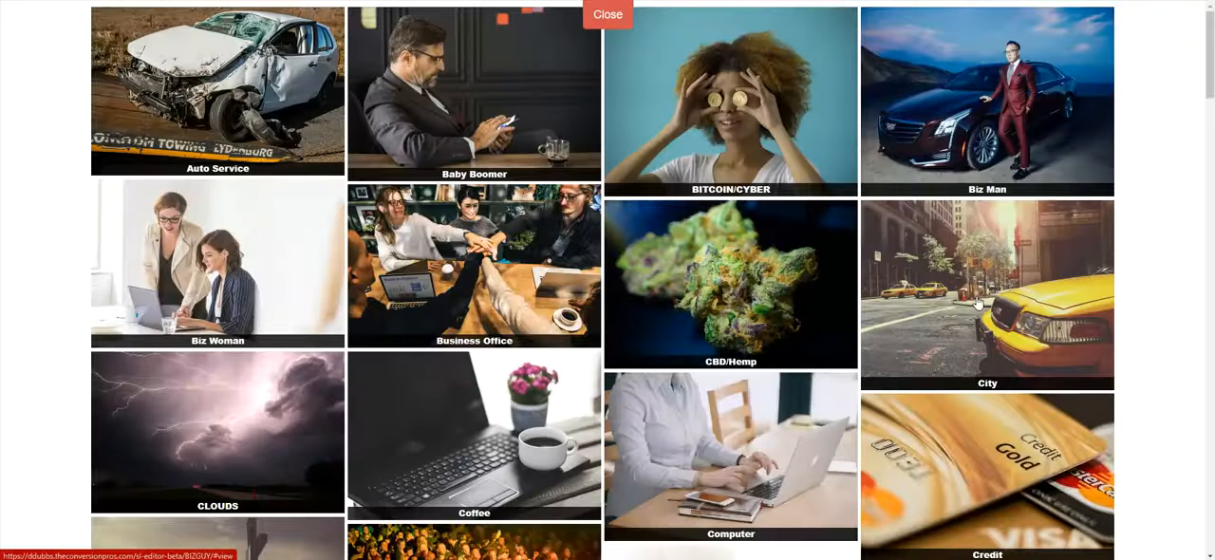
pyautogui.click(978, 302)
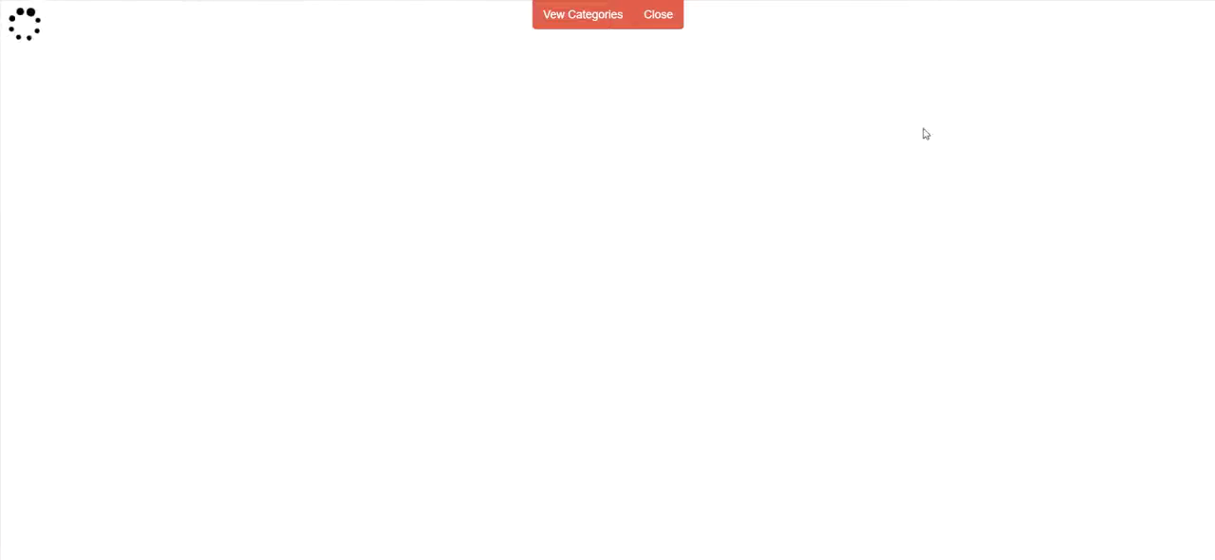
pyautogui.scroll(-8, 1029, 217)
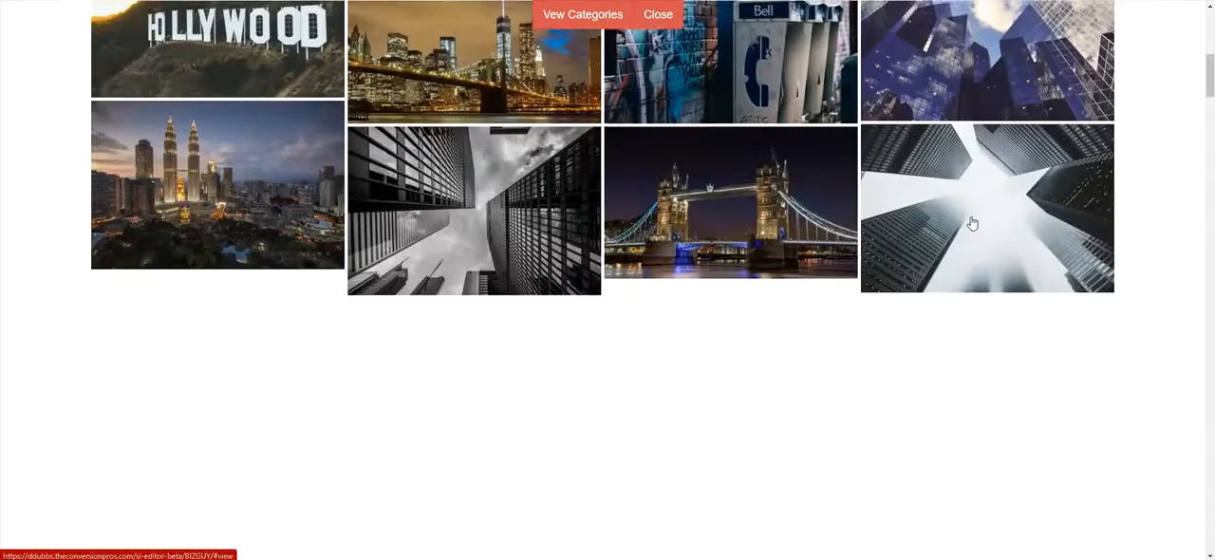
pyautogui.scroll(-7, 973, 220)
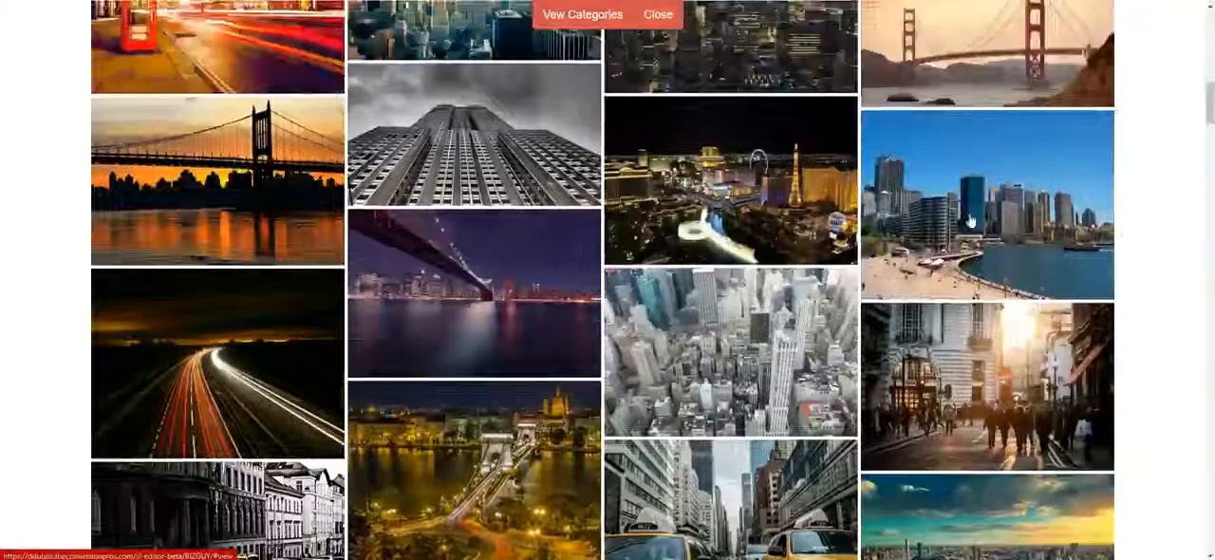
pyautogui.scroll(-2, 973, 218)
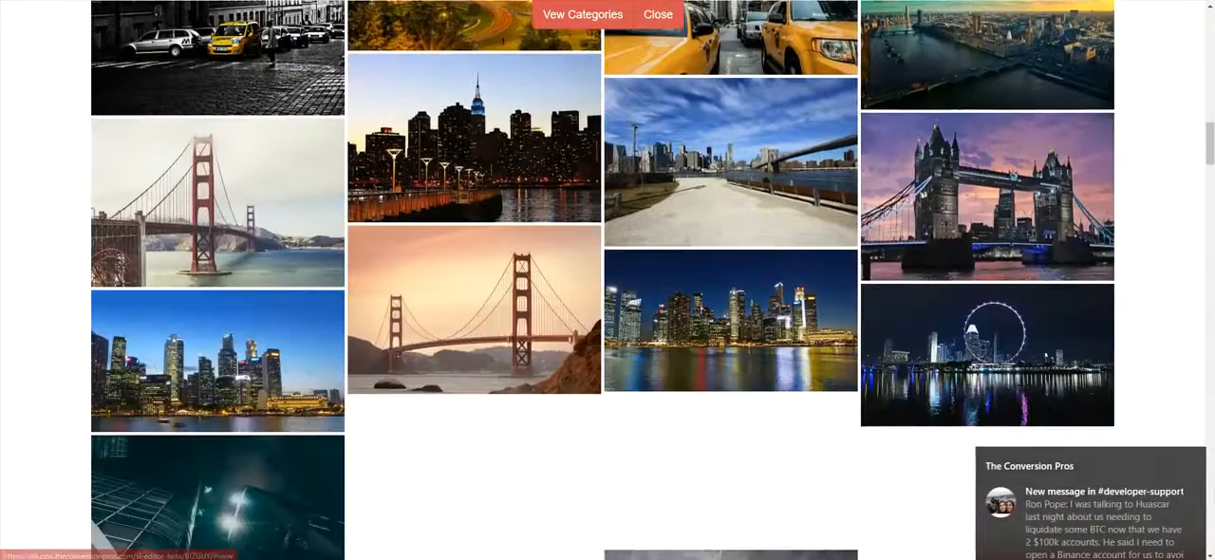
pyautogui.click(1187, 461)
pyautogui.scroll(-7, 731, 338)
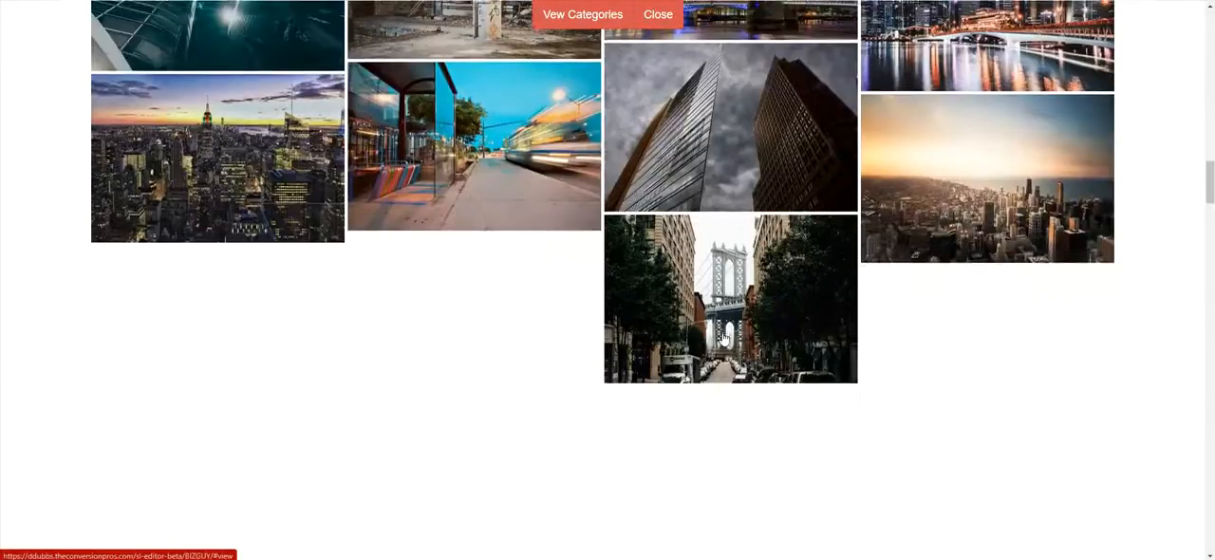
pyautogui.scroll(-4, 731, 338)
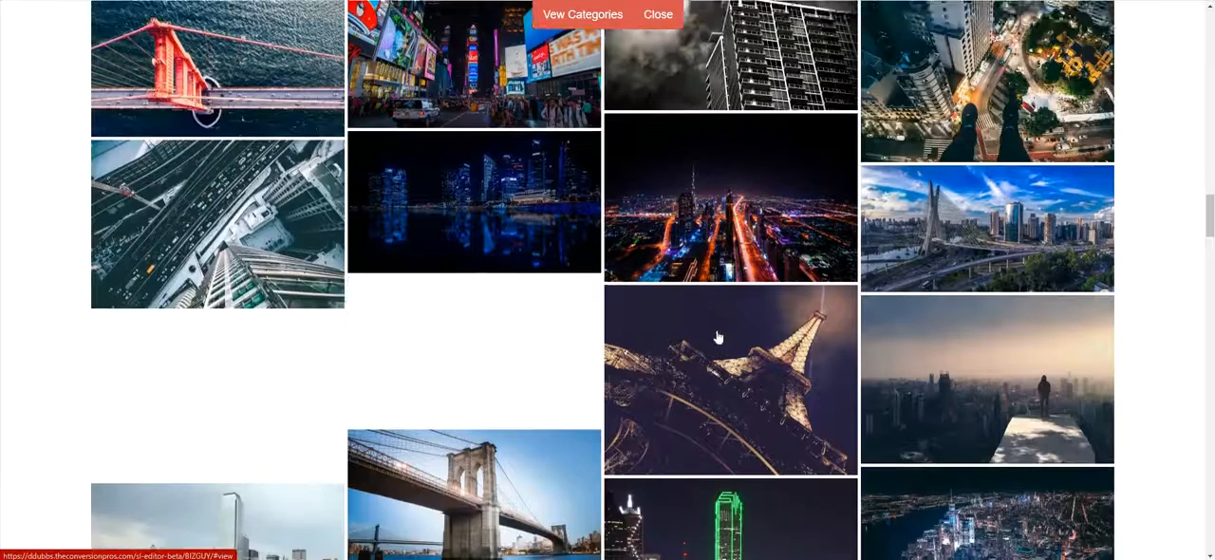
pyautogui.scroll(2, 716, 337)
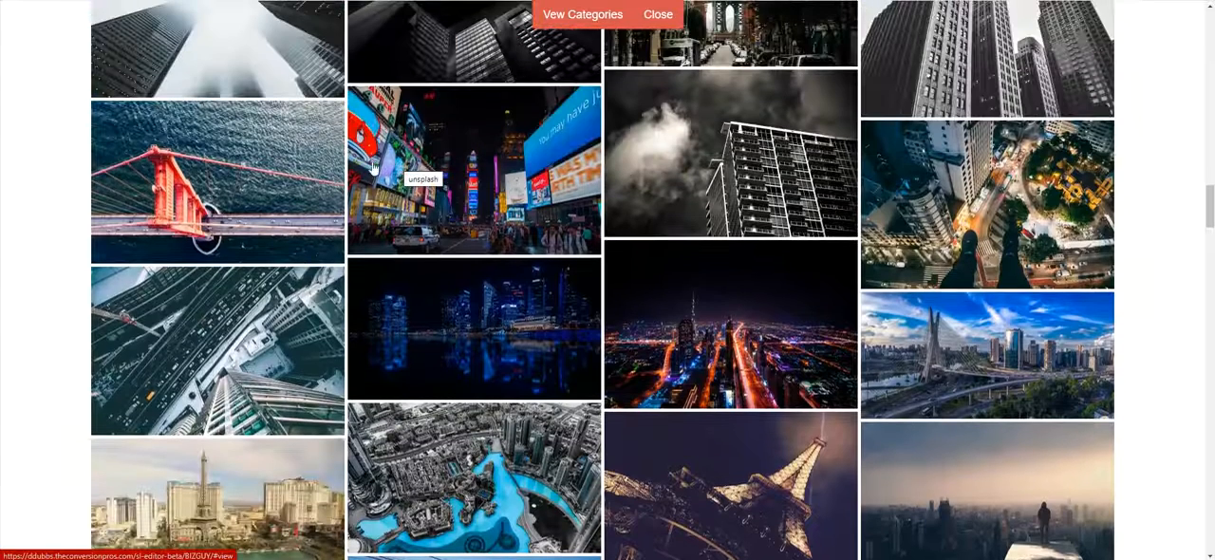
pyautogui.click(493, 184)
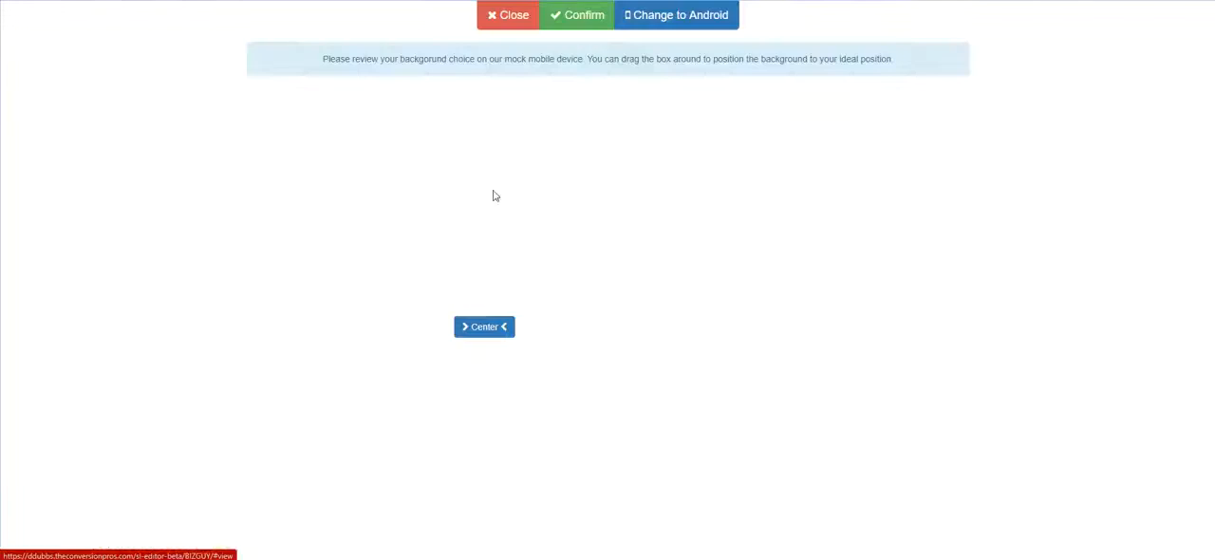
pyautogui.click(586, 17)
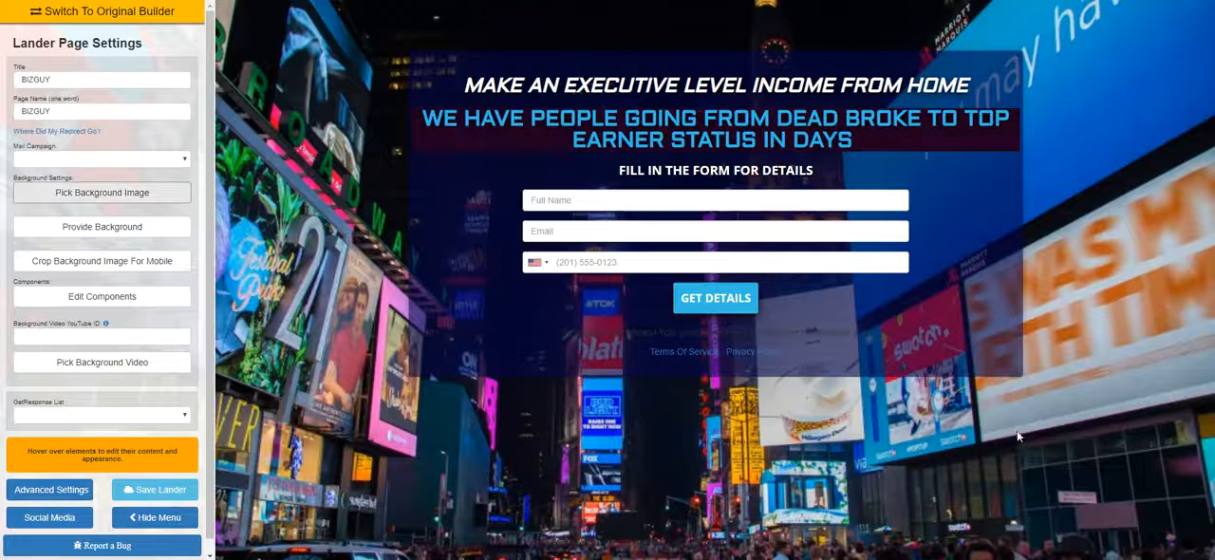
# Change the box behind the headlines and form to near-black navy, RGB 8, 8, 20, with 0.8 opacity
pyautogui.click(155, 517)
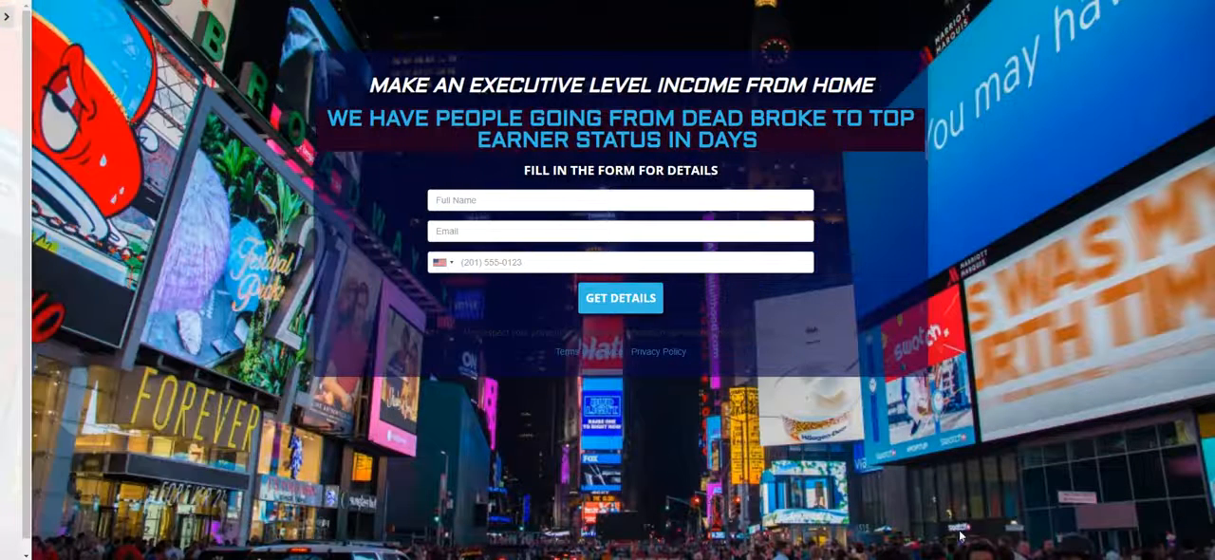
pyautogui.moveTo(479, 199)
pyautogui.click(620, 73)
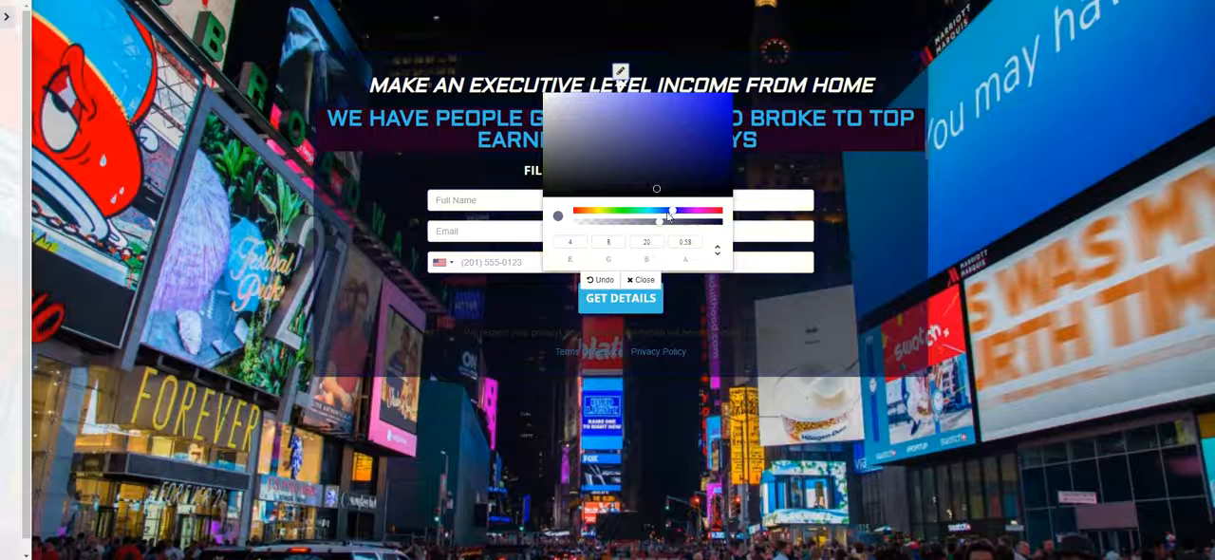
pyautogui.moveTo(668, 221); pyautogui.dragTo(692, 225)
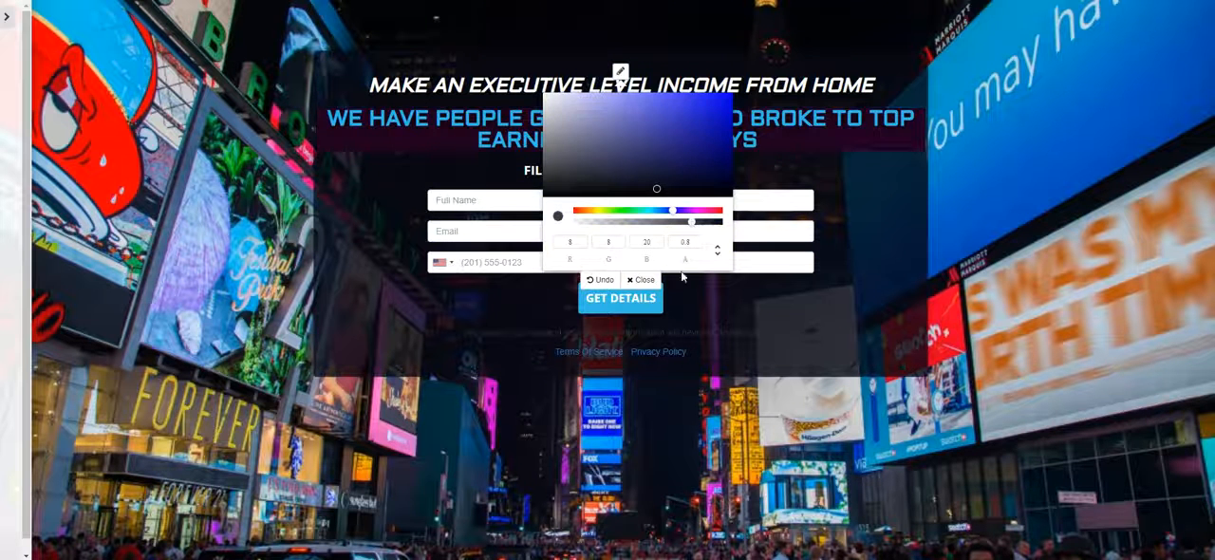
pyautogui.click(642, 279)
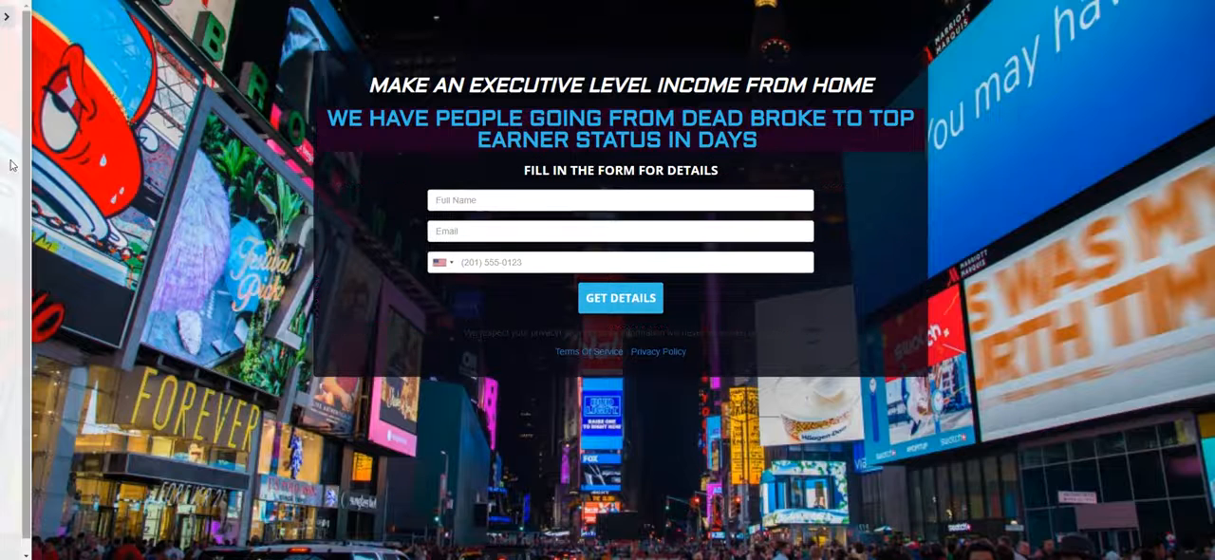
# Preview the page at full width with the settings sidebar hidden, and bring the sidebar back
pyautogui.click(5, 18)
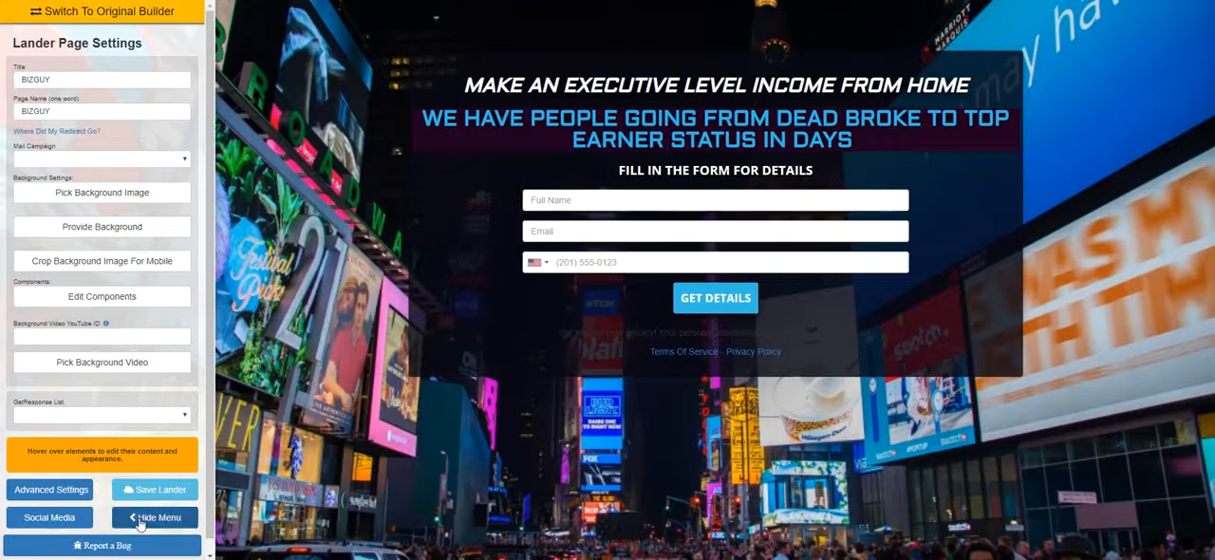
pyautogui.click(140, 516)
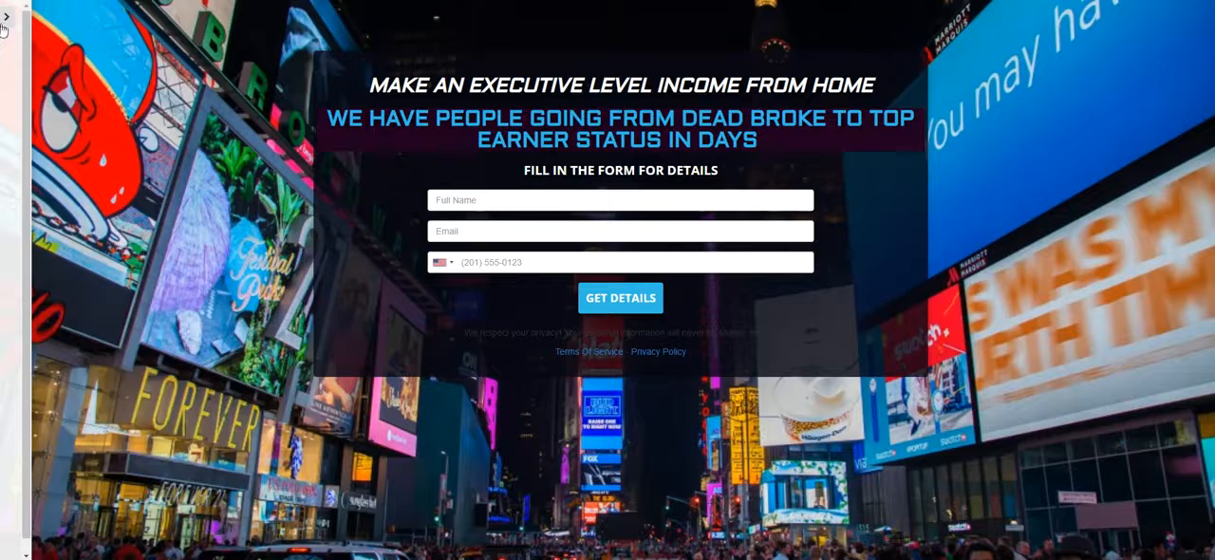
pyautogui.click(6, 18)
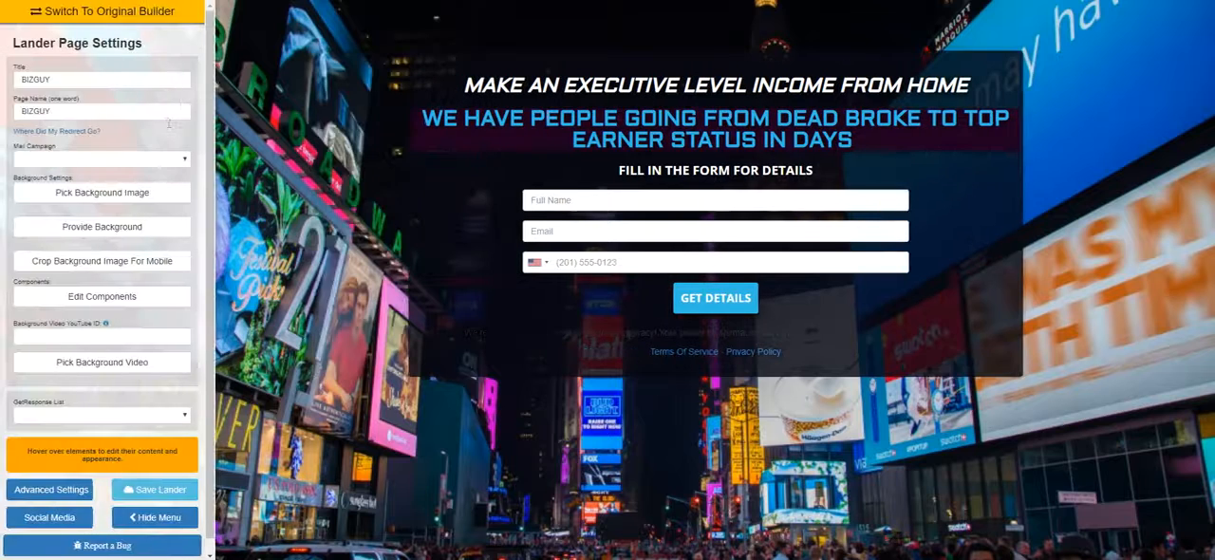
pyautogui.click(179, 515)
pyautogui.click(6, 19)
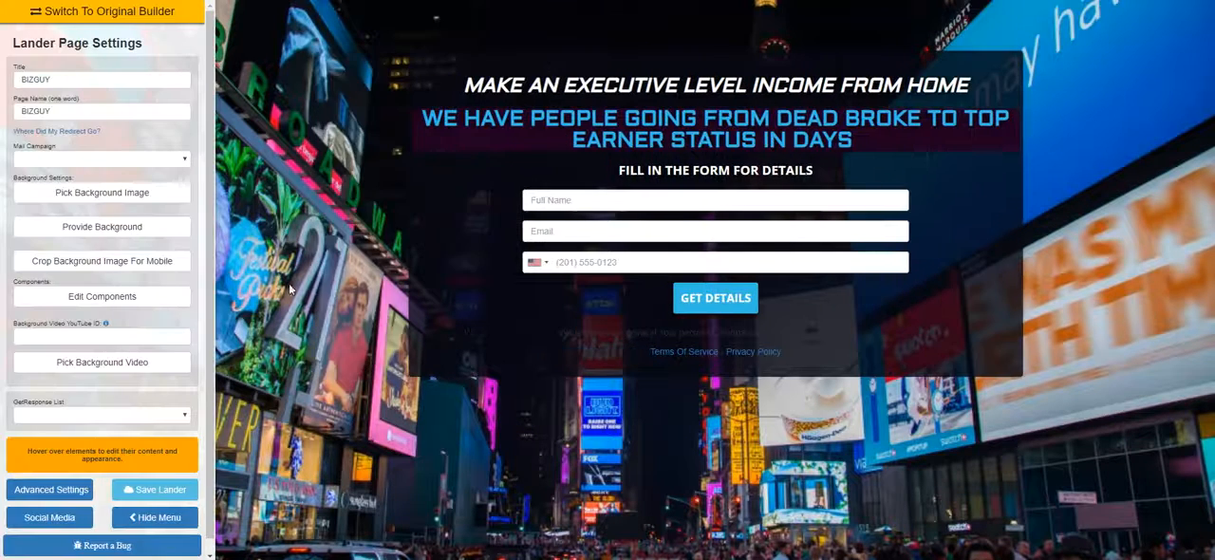
# Italicize the second headline and set its font to Arimo
pyautogui.moveTo(522, 125)
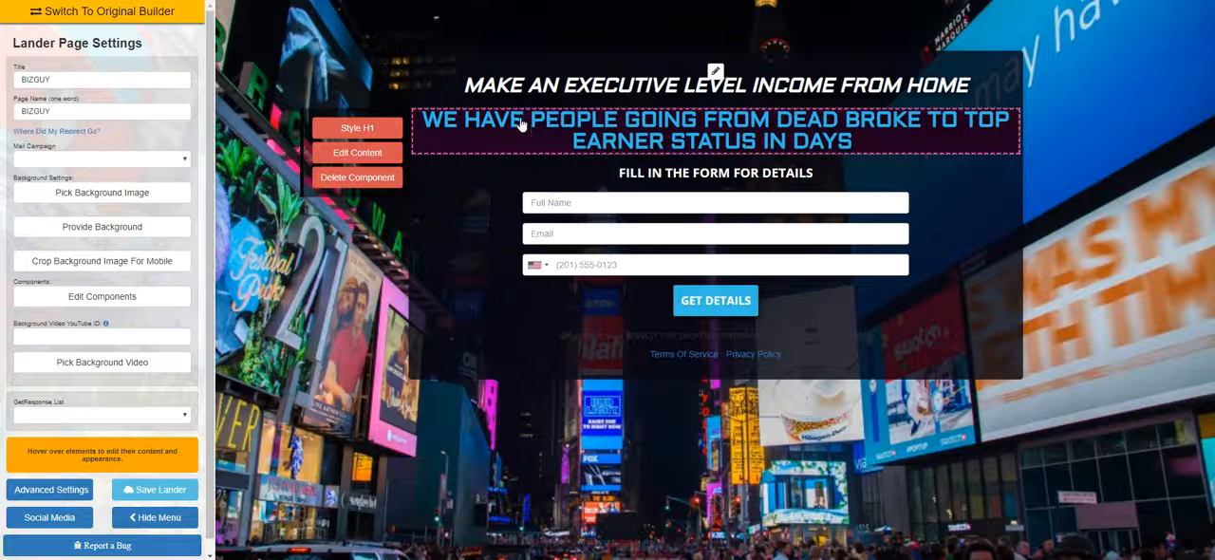
pyautogui.click(379, 129)
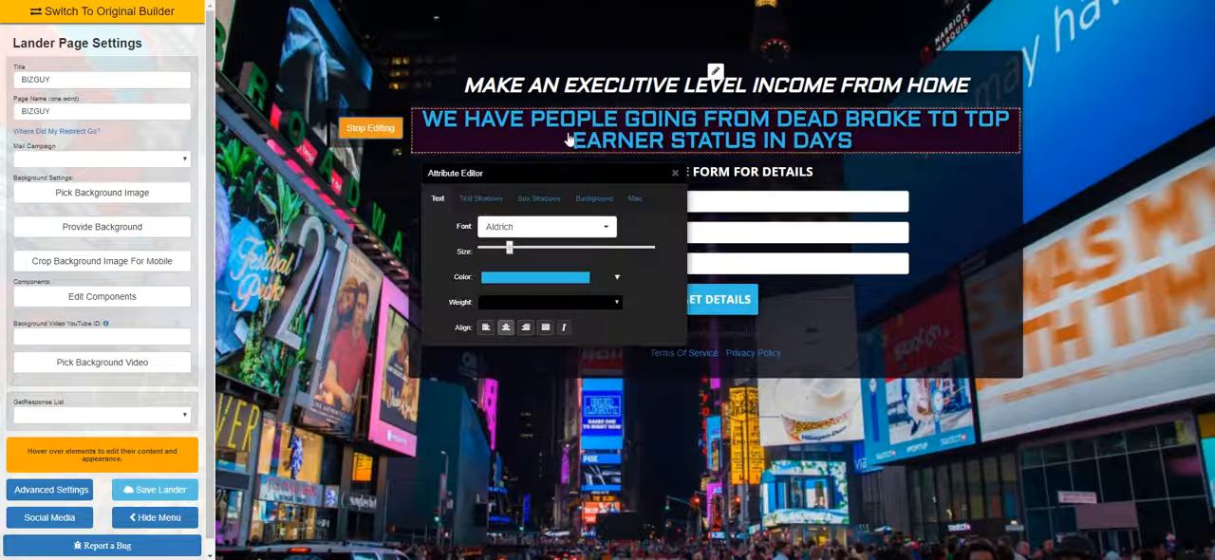
pyautogui.click(563, 327)
pyautogui.click(575, 232)
pyautogui.scroll(-5, 563, 410)
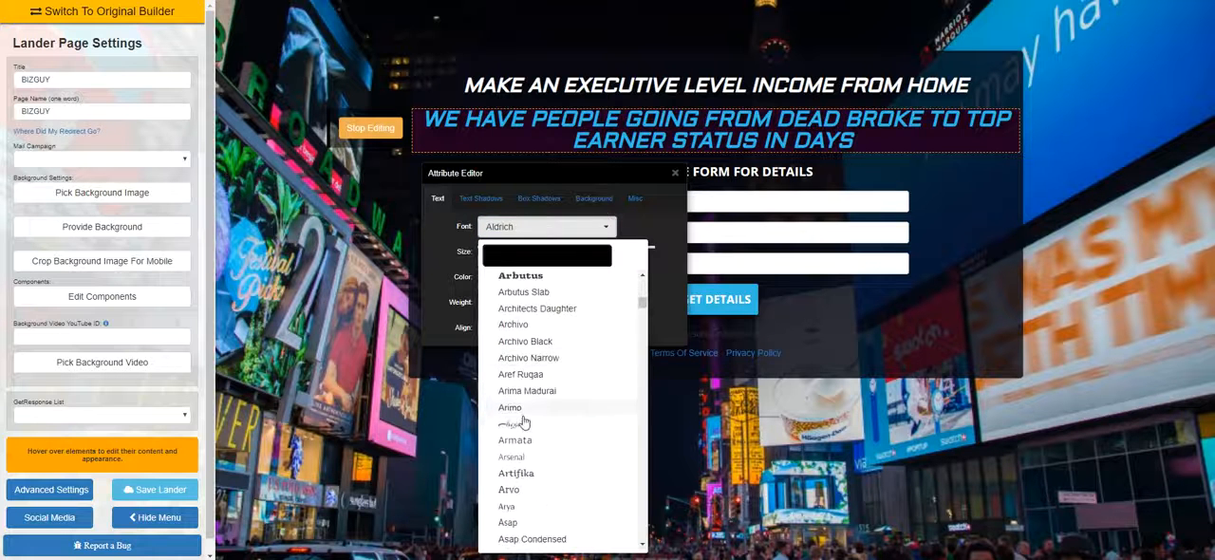
pyautogui.click(513, 407)
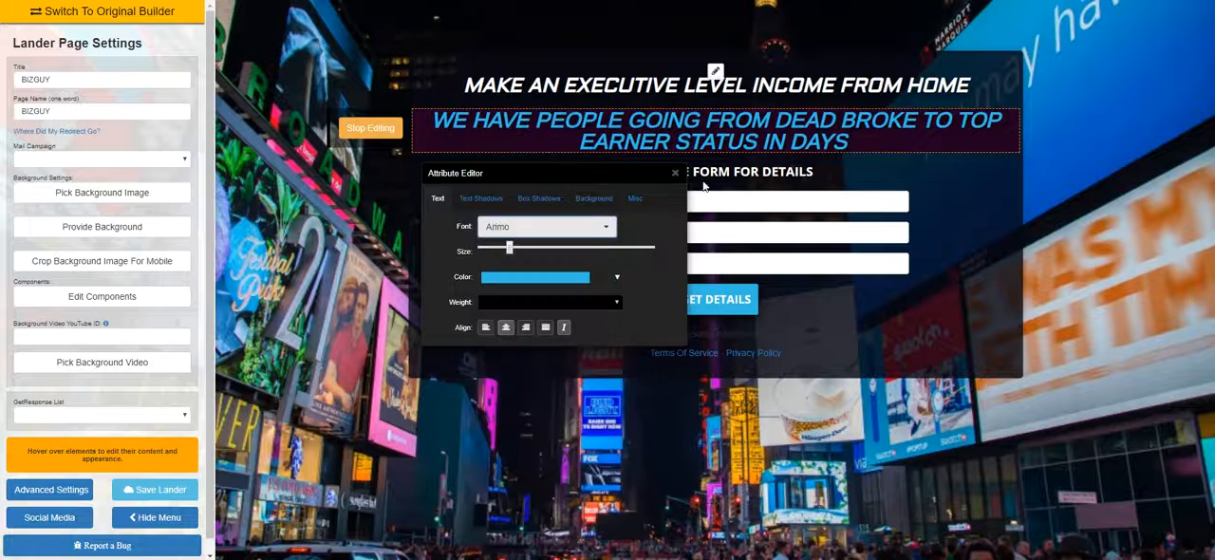
# Change the second headline's font to Aubrey, close its style editor and preview the page without the settings sidebar
pyautogui.click(546, 228)
pyautogui.scroll(-3, 522, 399)
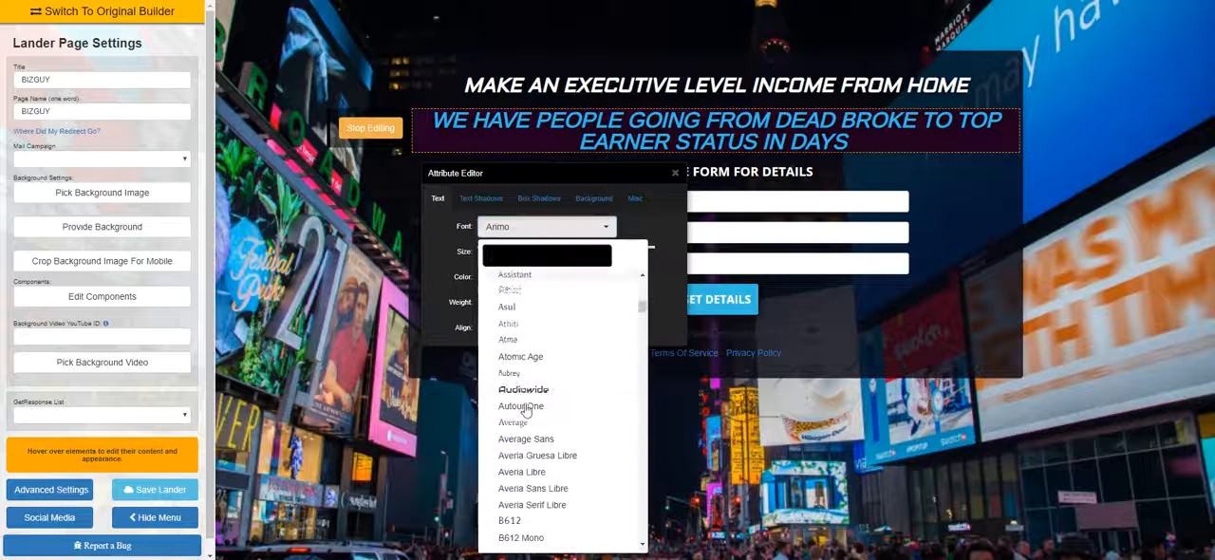
pyautogui.click(529, 376)
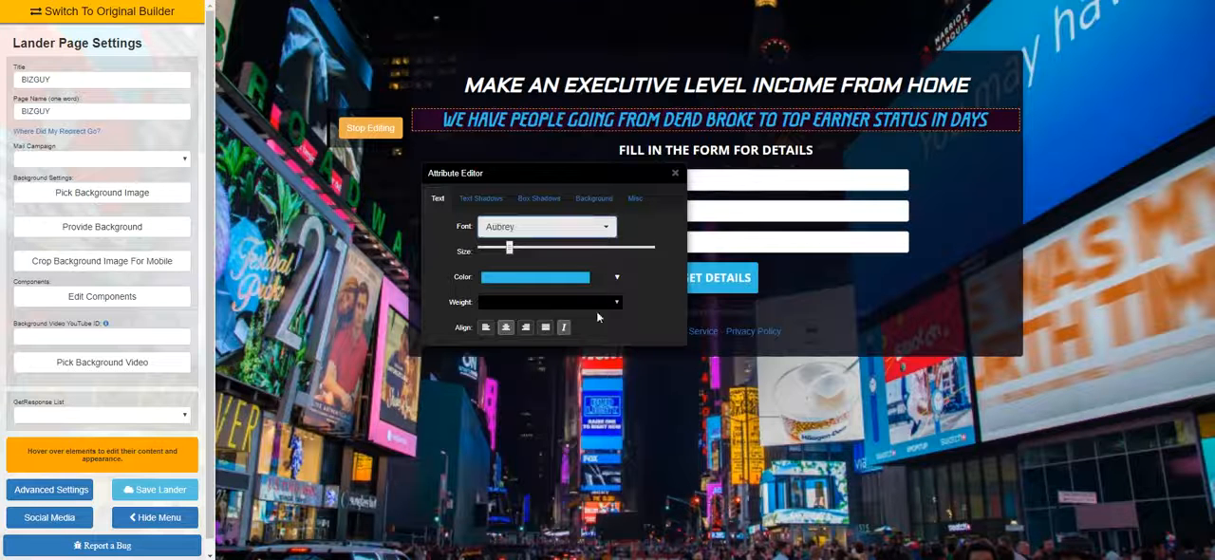
pyautogui.click(675, 173)
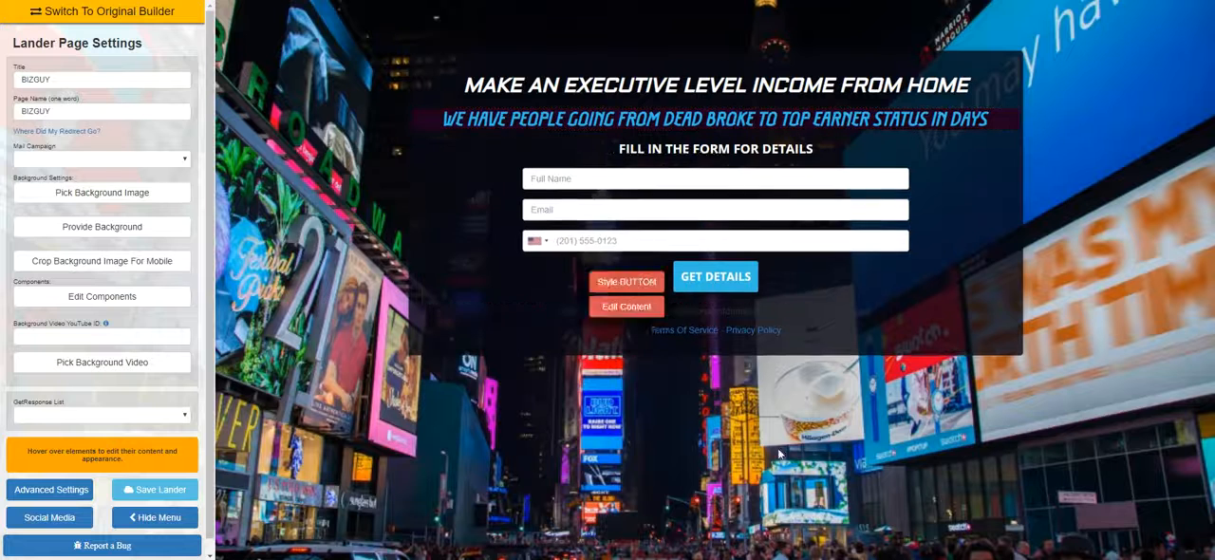
pyautogui.click(156, 520)
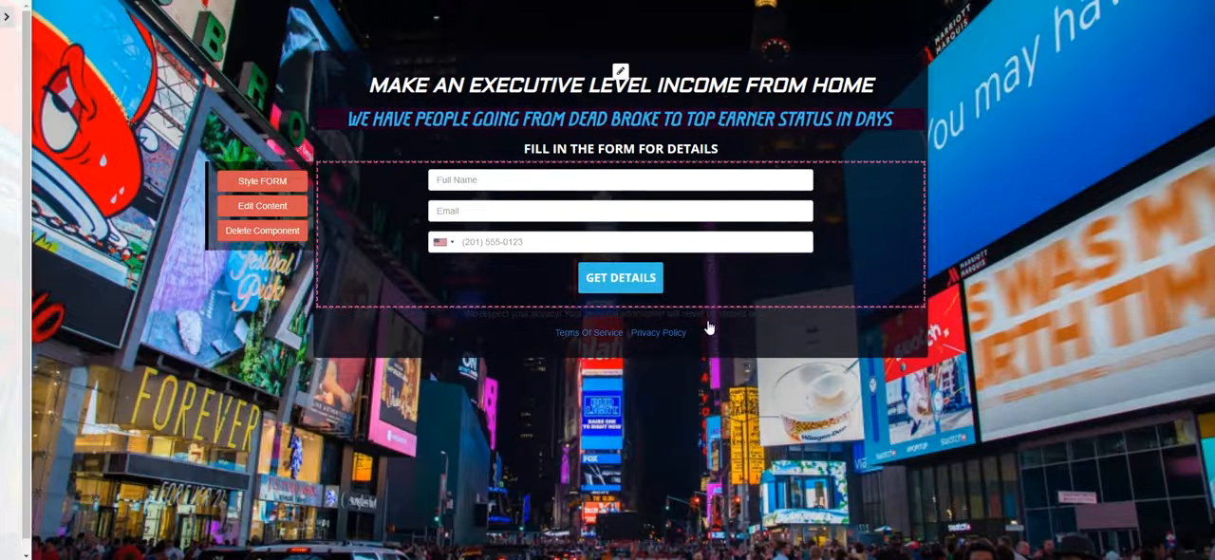
pyautogui.click(7, 16)
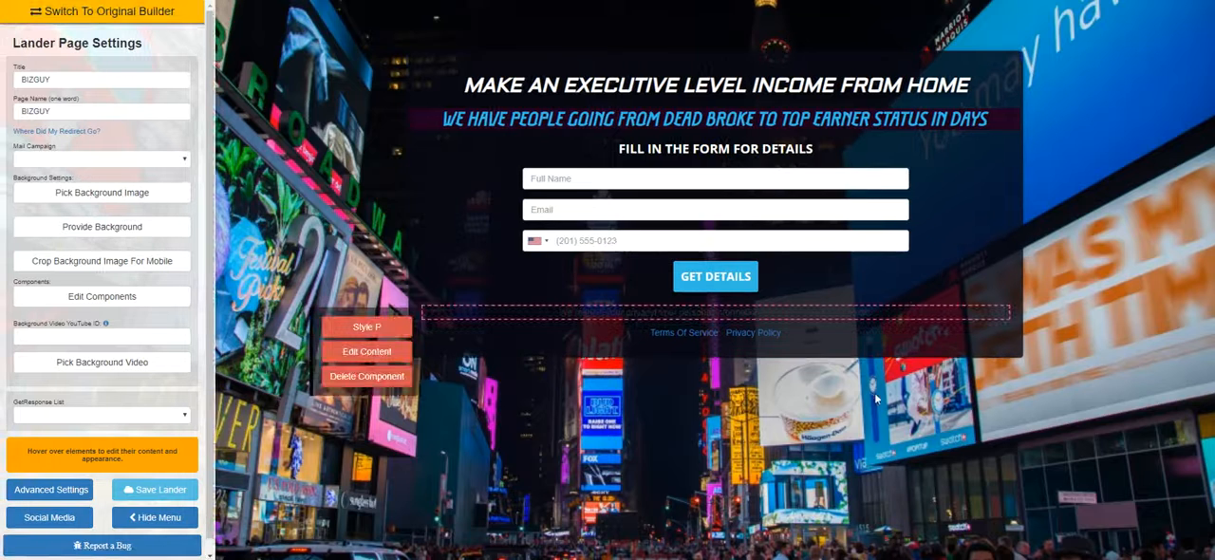
# Change the box behind the headlines and form to a pale lavender and lower its opacity to about 0.2
pyautogui.click(716, 74)
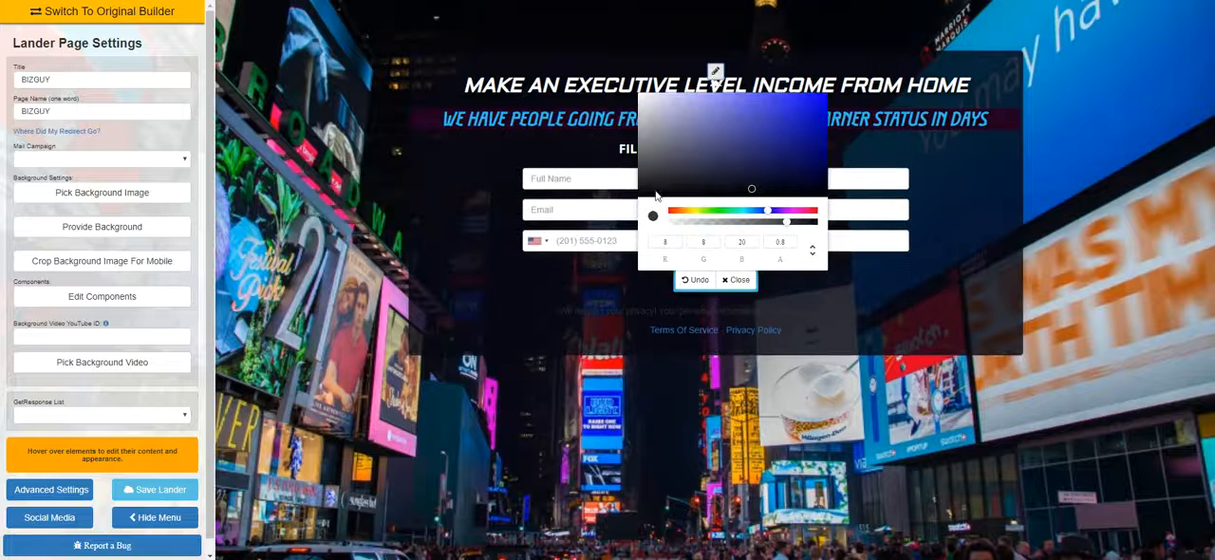
pyautogui.click(642, 104)
pyautogui.click(651, 107)
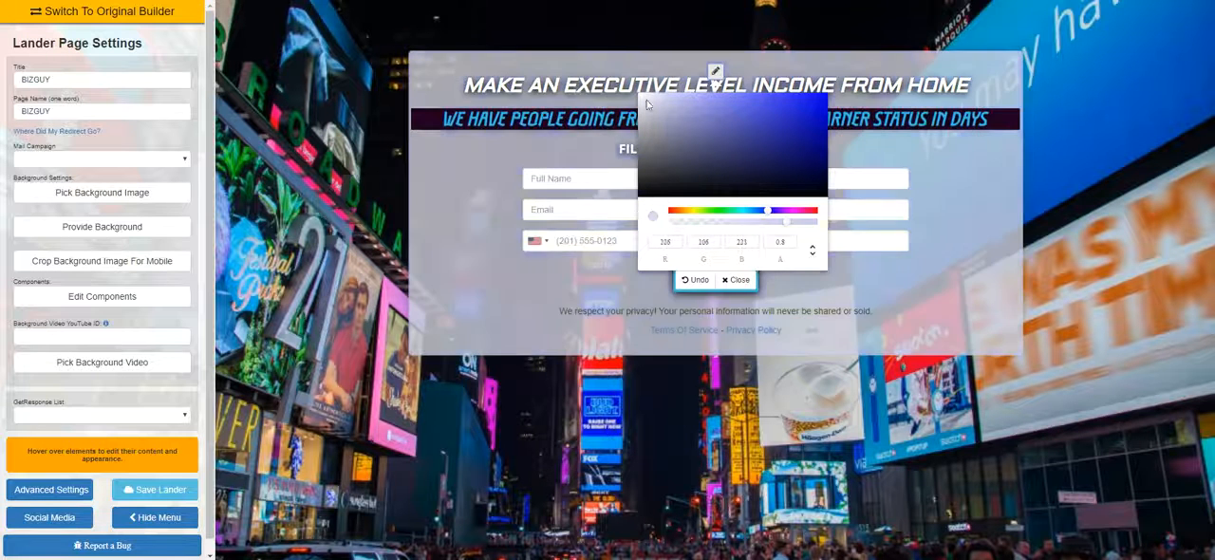
pyautogui.click(696, 224)
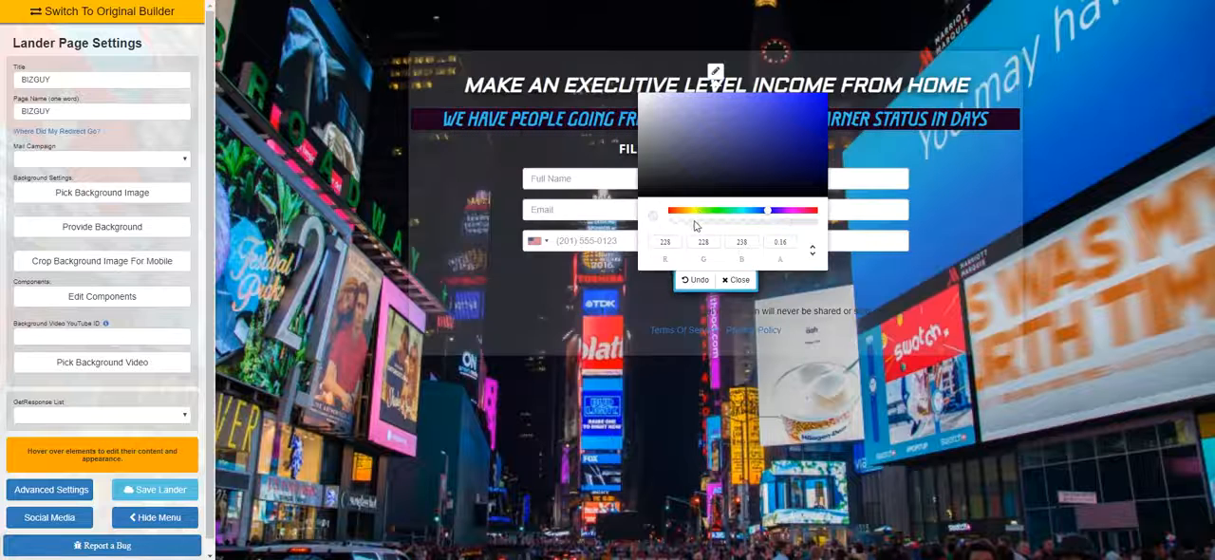
pyautogui.moveTo(692, 225); pyautogui.dragTo(687, 228)
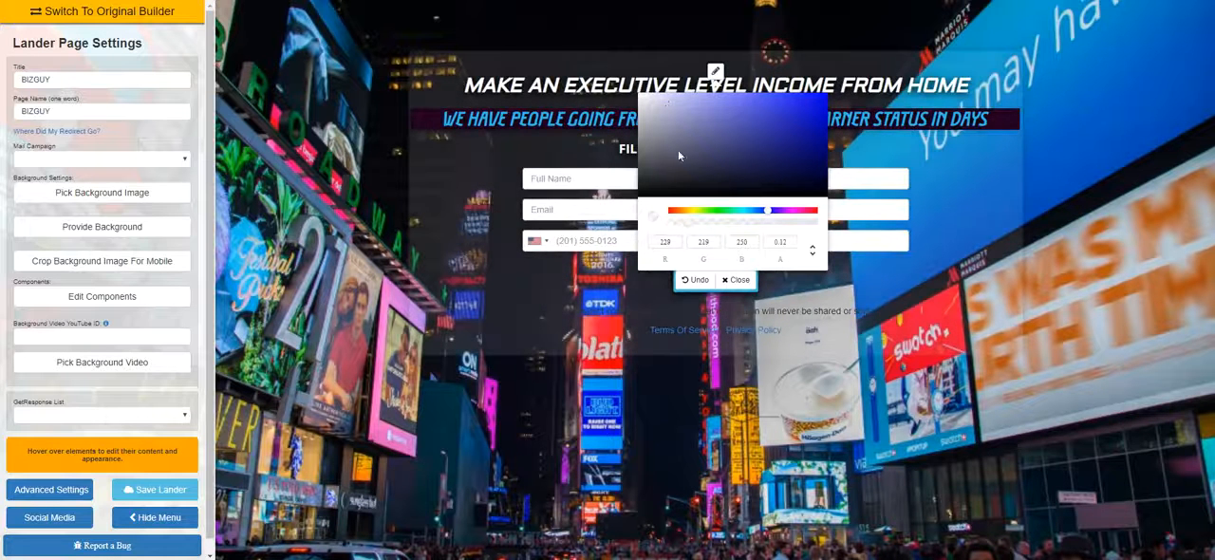
pyautogui.click(738, 279)
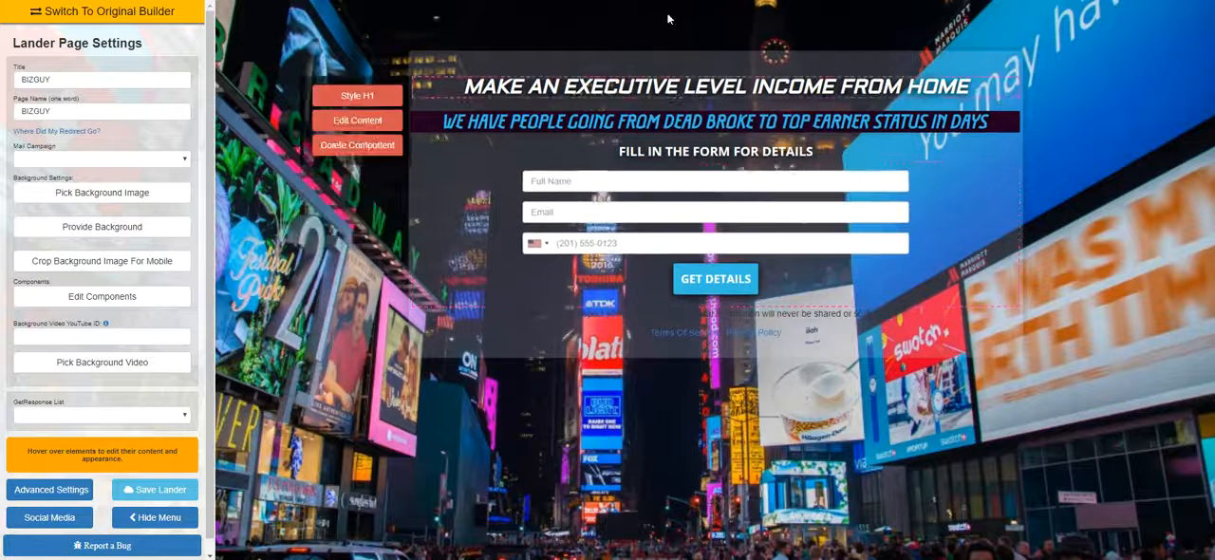
# Set the translucent box colour to near-black, RGB 3, 3, 6, and close the colour picker
pyautogui.click(716, 74)
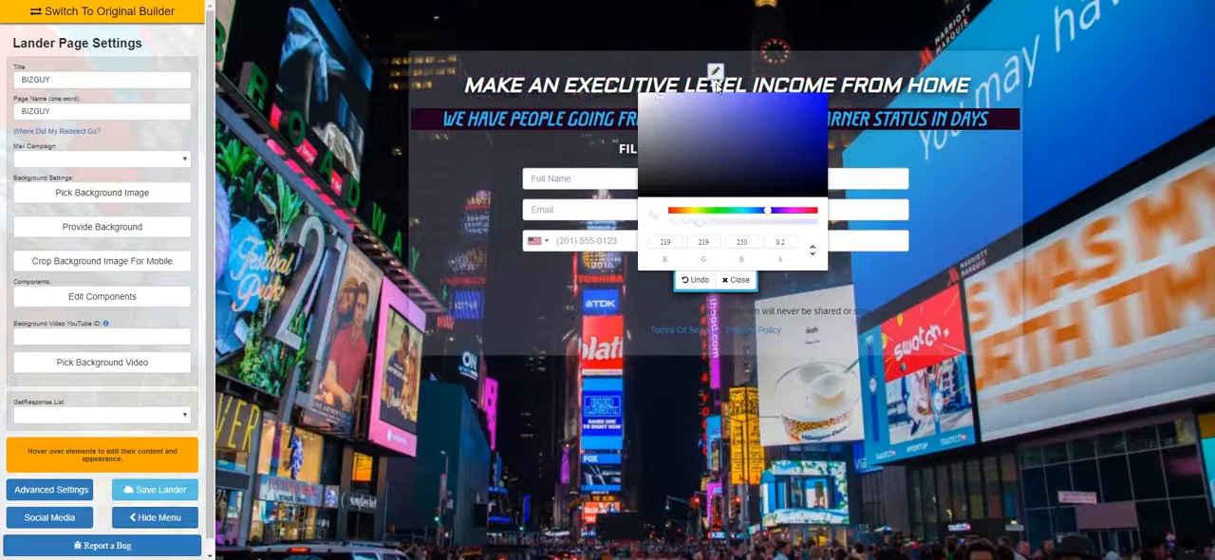
pyautogui.click(731, 198)
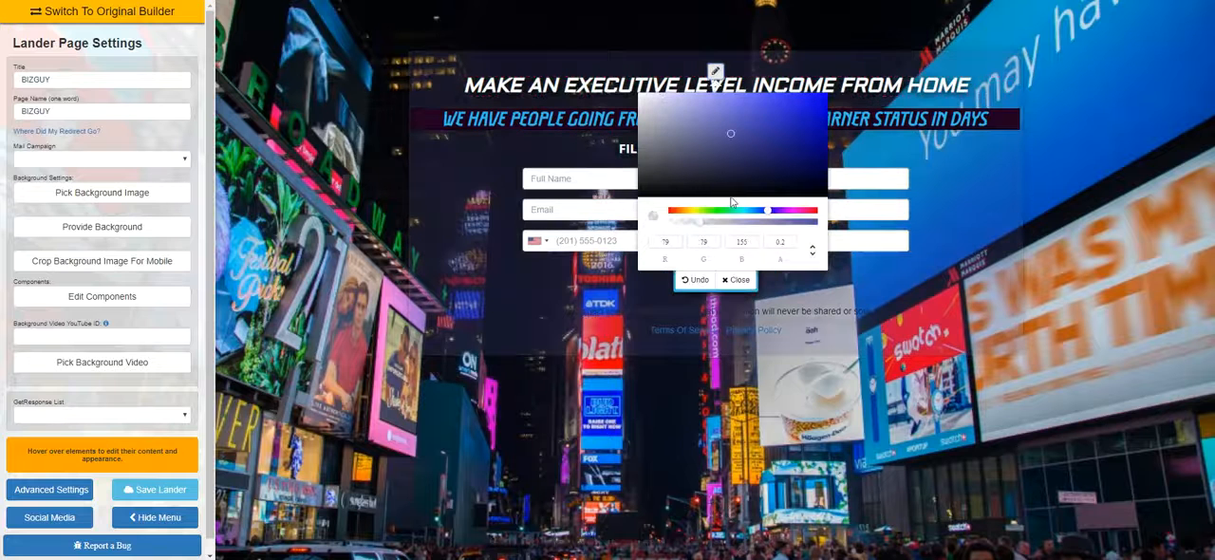
pyautogui.click(738, 279)
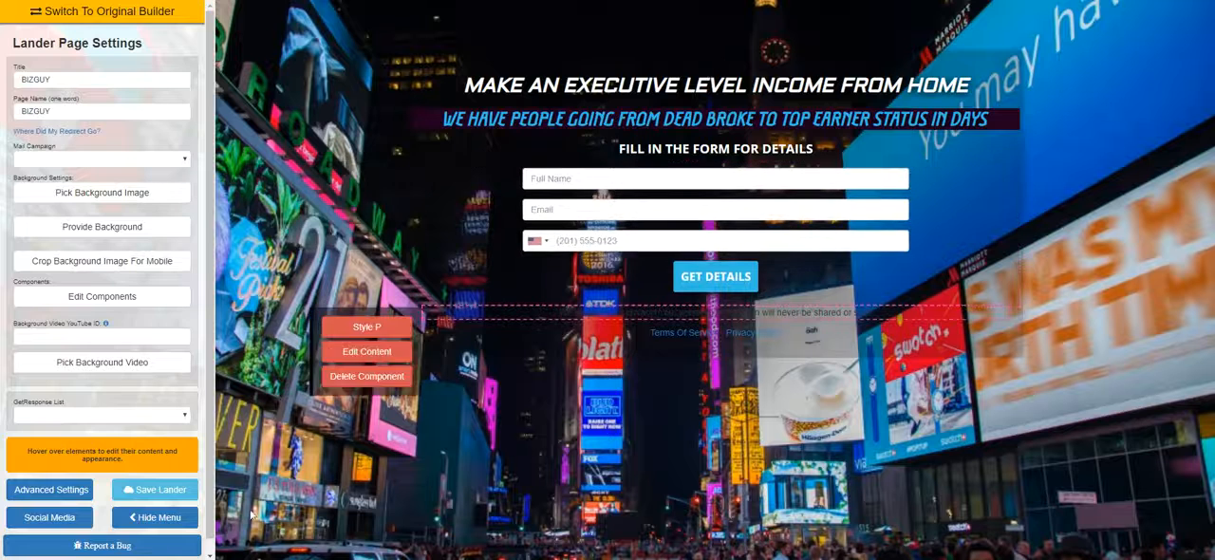
# Set the opacity of the near-black box behind the headlines and form to 0.62, viewing the page with the settings sidebar hidden
pyautogui.click(157, 518)
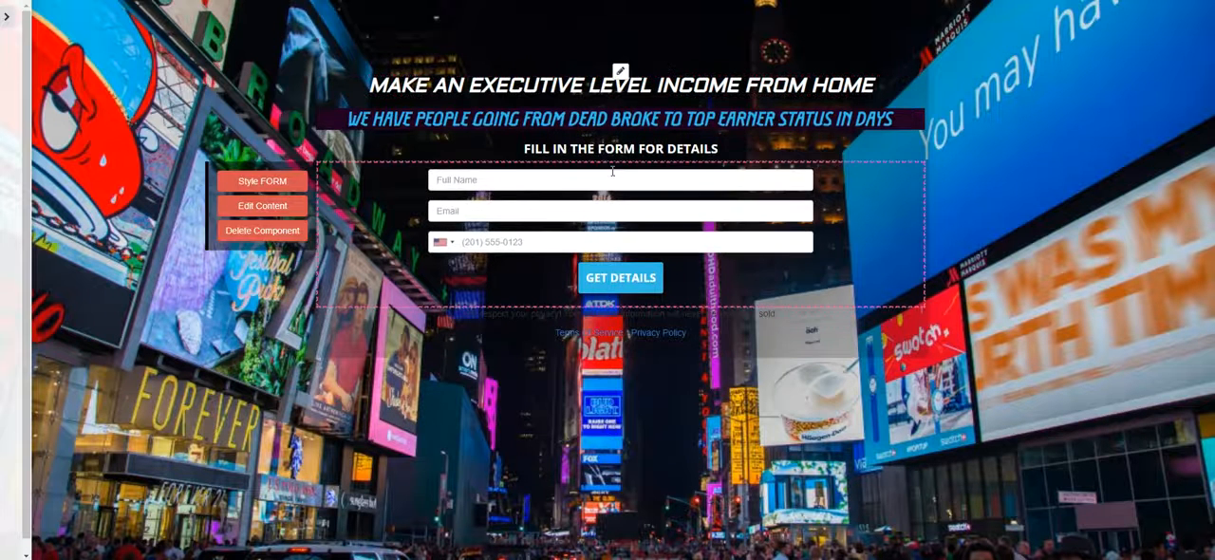
pyautogui.click(620, 72)
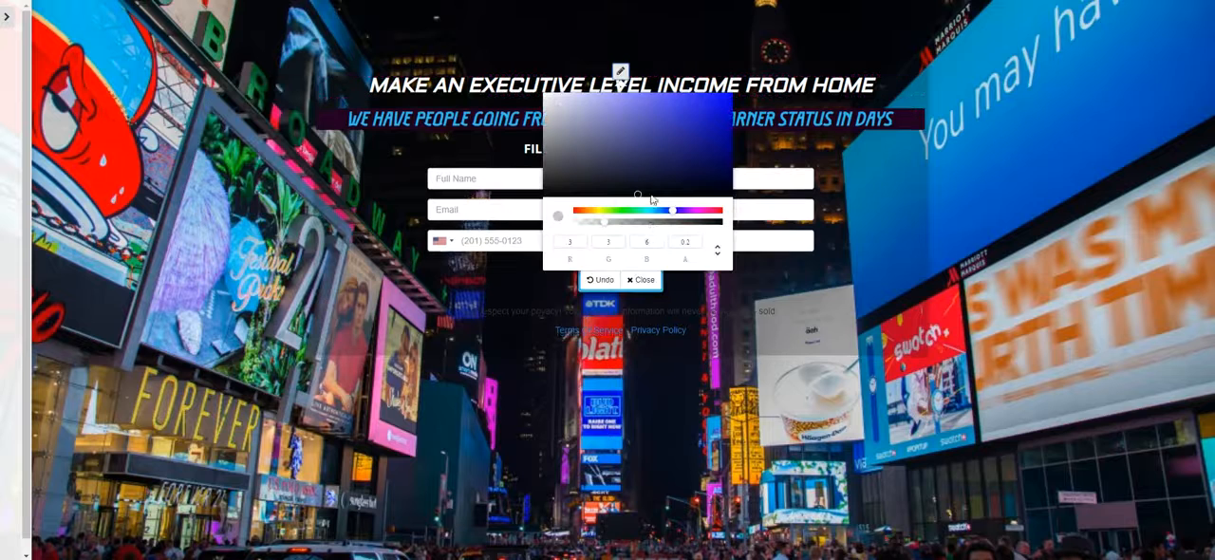
pyautogui.click(645, 279)
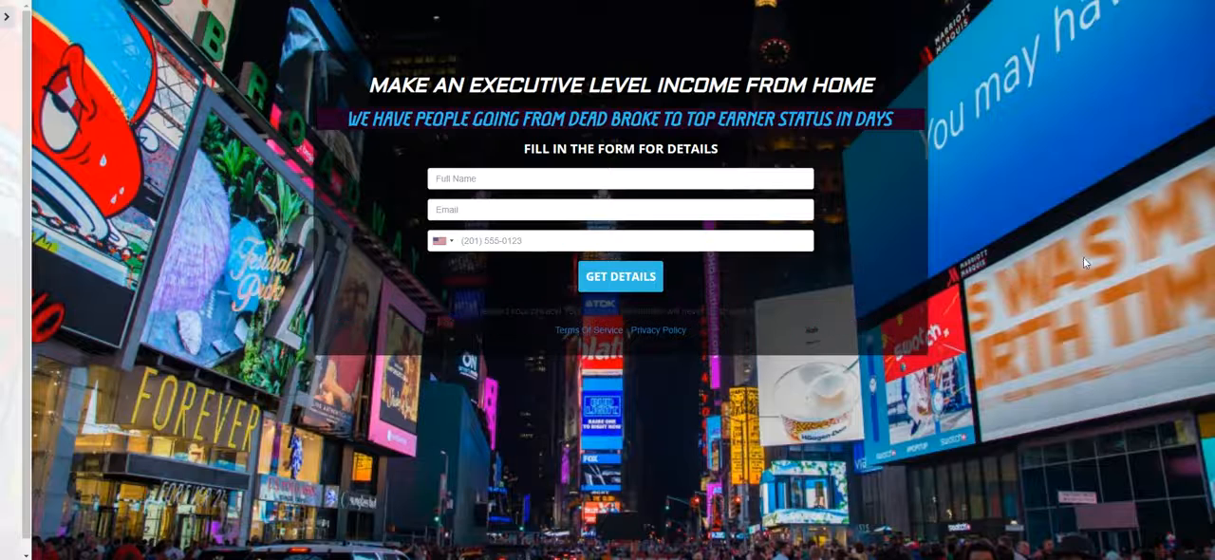
pyautogui.click(7, 16)
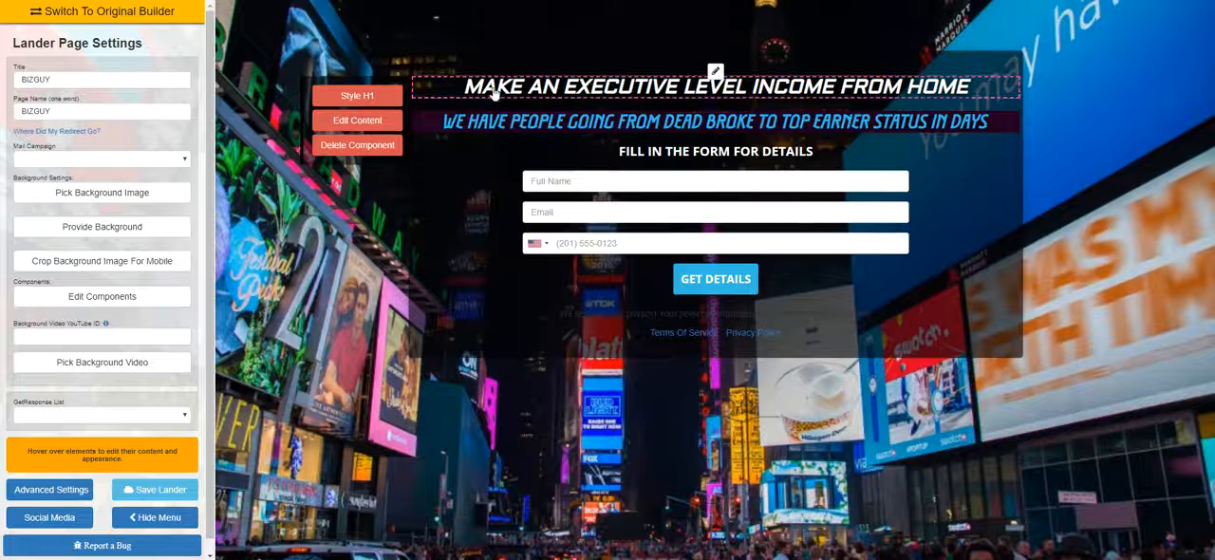
# Try much larger text for the first and second headlines, so that each wraps onto two lines
pyautogui.click(389, 96)
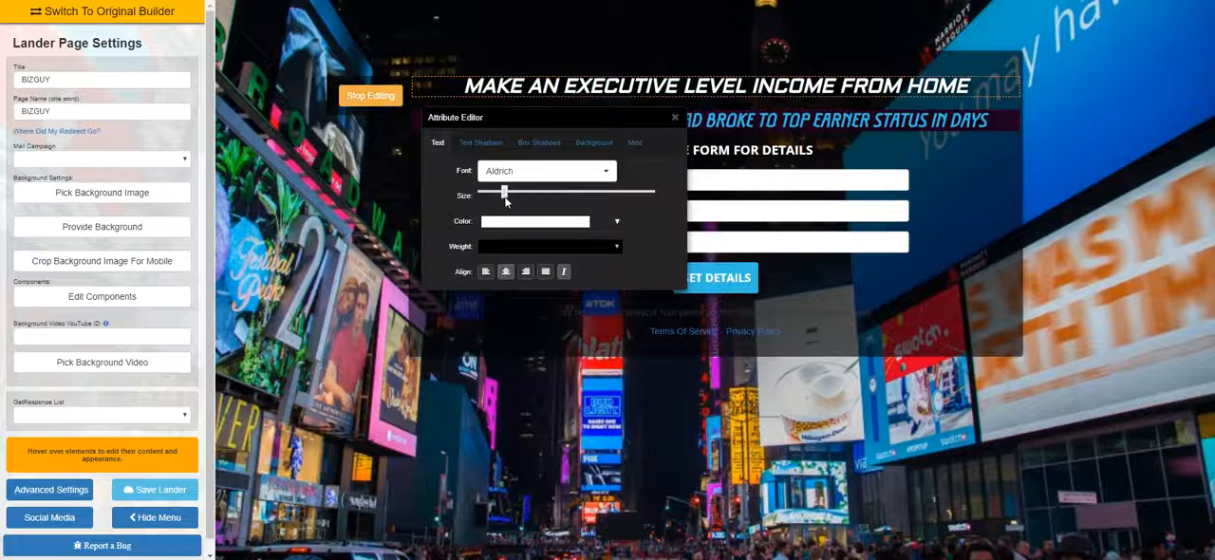
pyautogui.moveTo(505, 194); pyautogui.dragTo(548, 197)
pyautogui.click(675, 117)
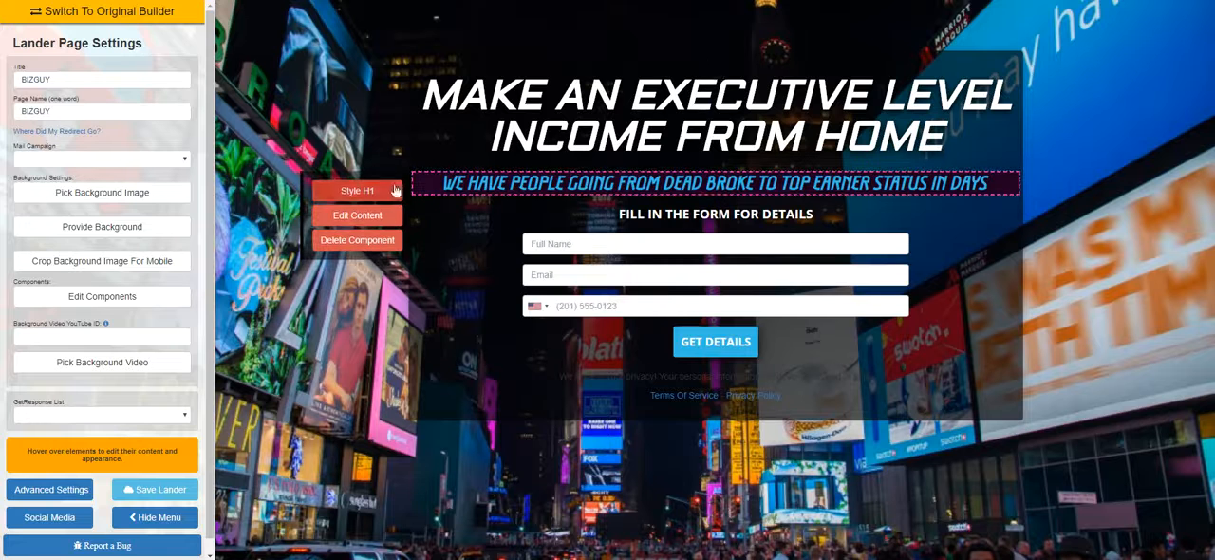
pyautogui.click(357, 189)
pyautogui.moveTo(540, 290); pyautogui.dragTo(556, 290)
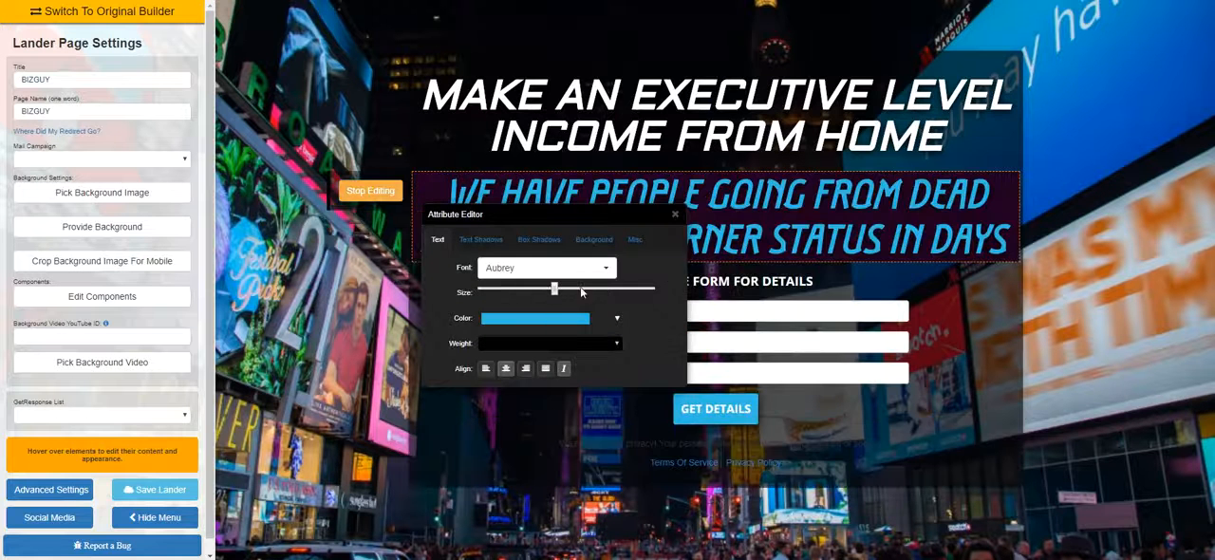
pyautogui.click(675, 215)
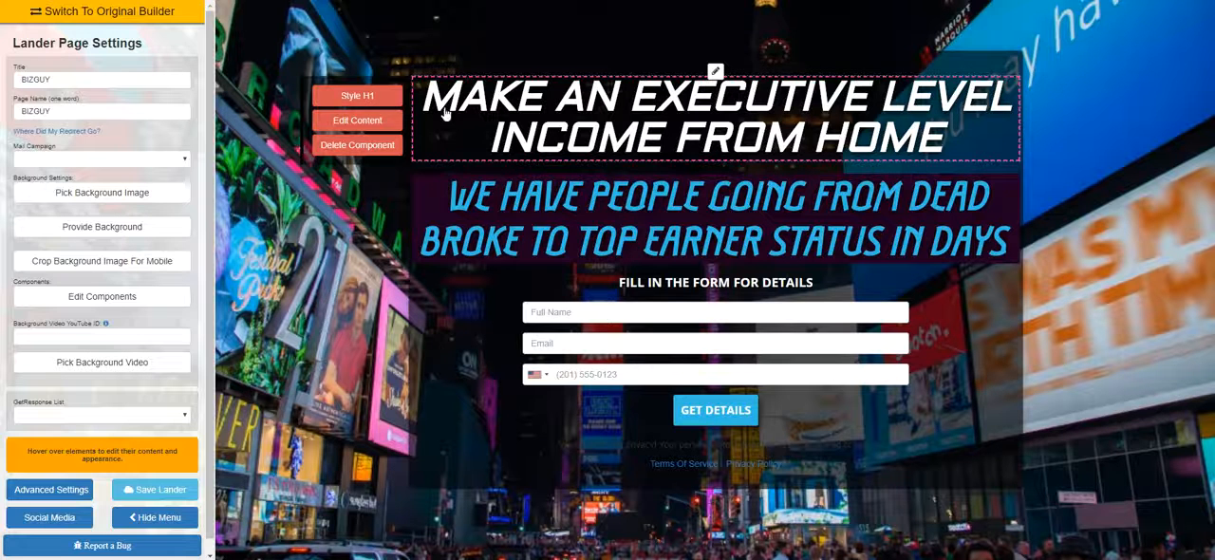
# Reduce the text size of the first and second headlines so that each fits on a single line
pyautogui.click(357, 95)
pyautogui.moveTo(548, 255); pyautogui.dragTo(505, 252)
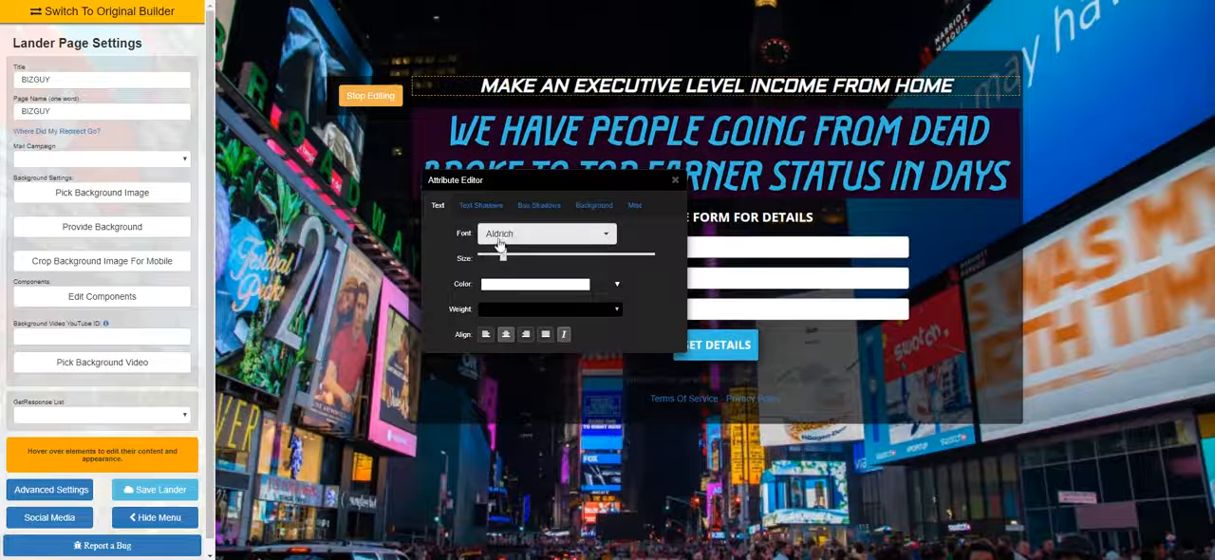
pyautogui.click(674, 181)
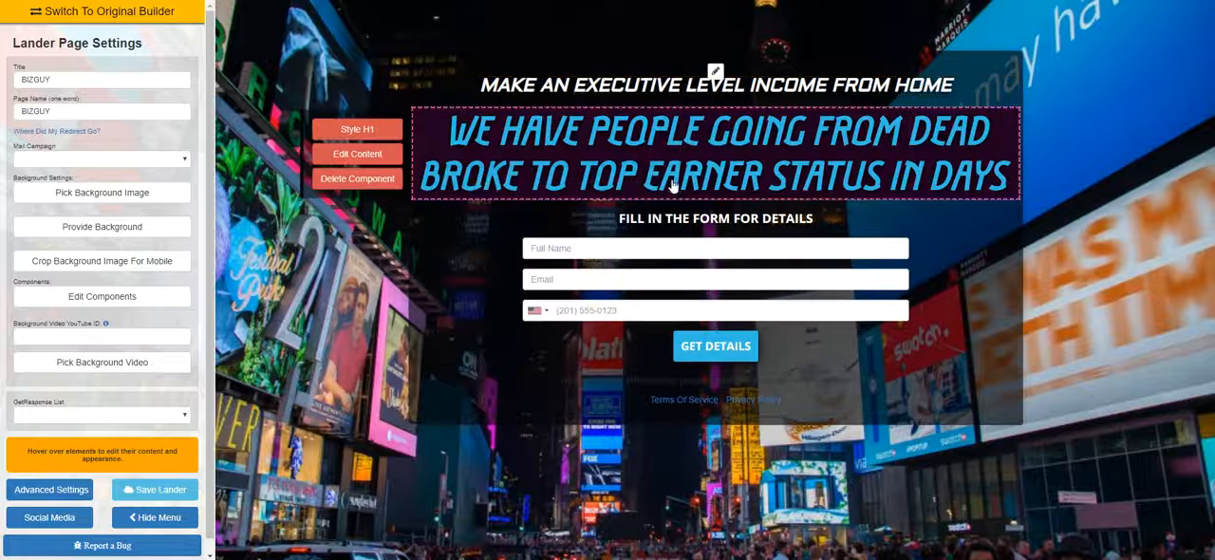
pyautogui.click(357, 129)
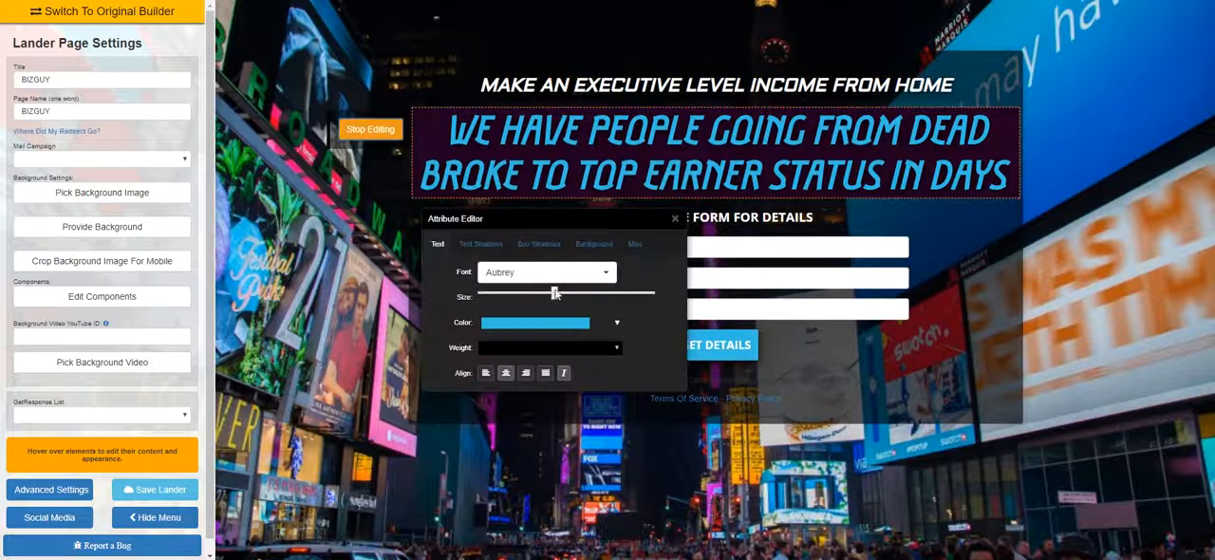
pyautogui.moveTo(505, 289); pyautogui.dragTo(508, 301)
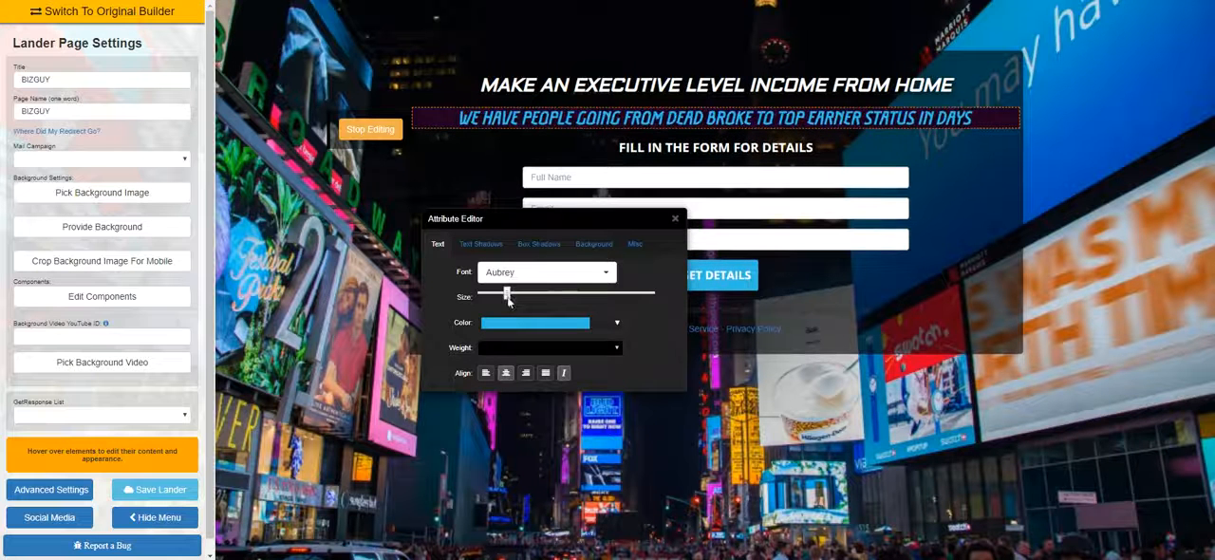
pyautogui.click(675, 221)
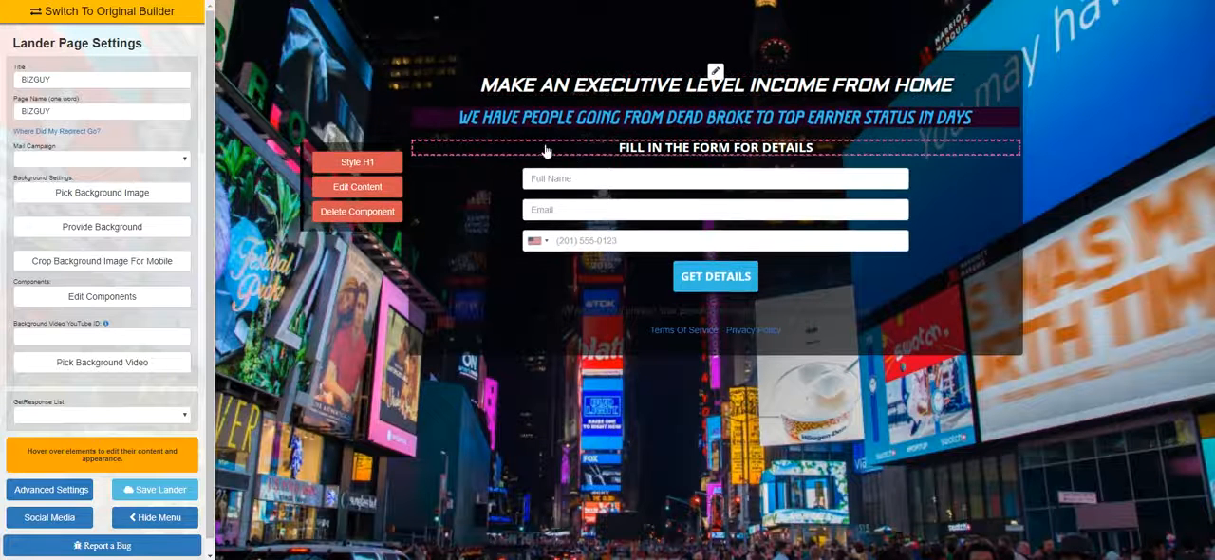
# Slightly enlarge the "FILL IN THE FORM FOR DETAILS" headline, close its style editor and preview the page without the settings sidebar
pyautogui.click(357, 161)
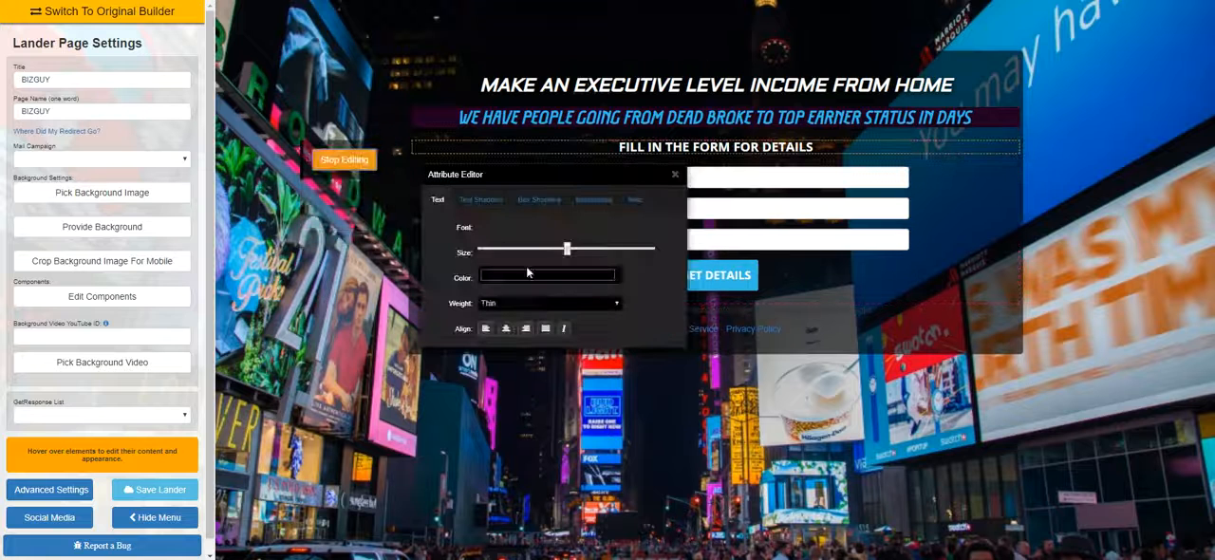
pyautogui.moveTo(492, 249); pyautogui.dragTo(533, 250)
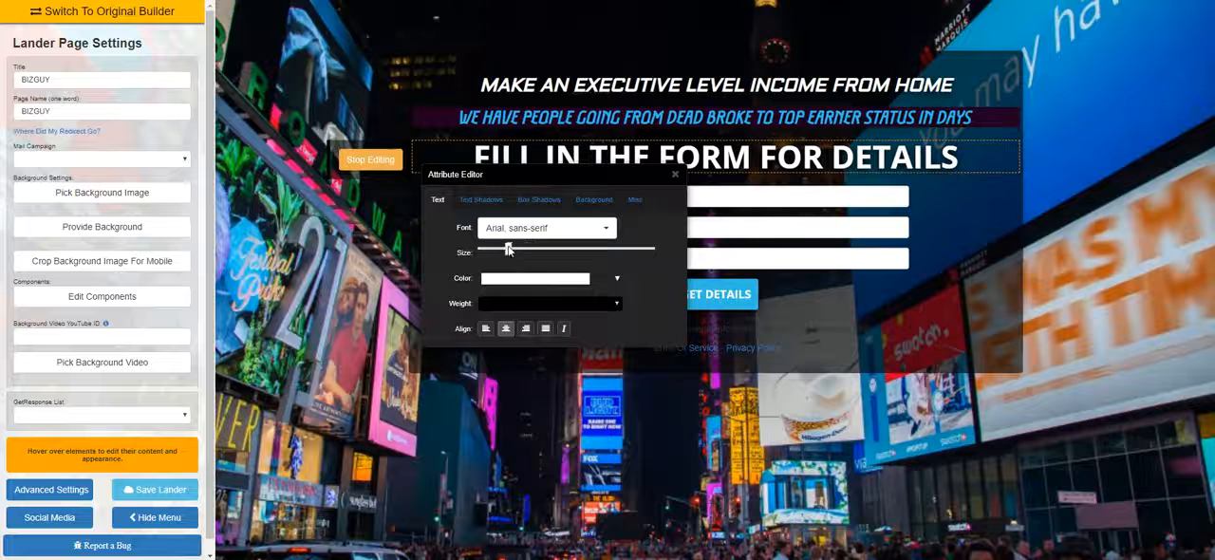
pyautogui.click(675, 176)
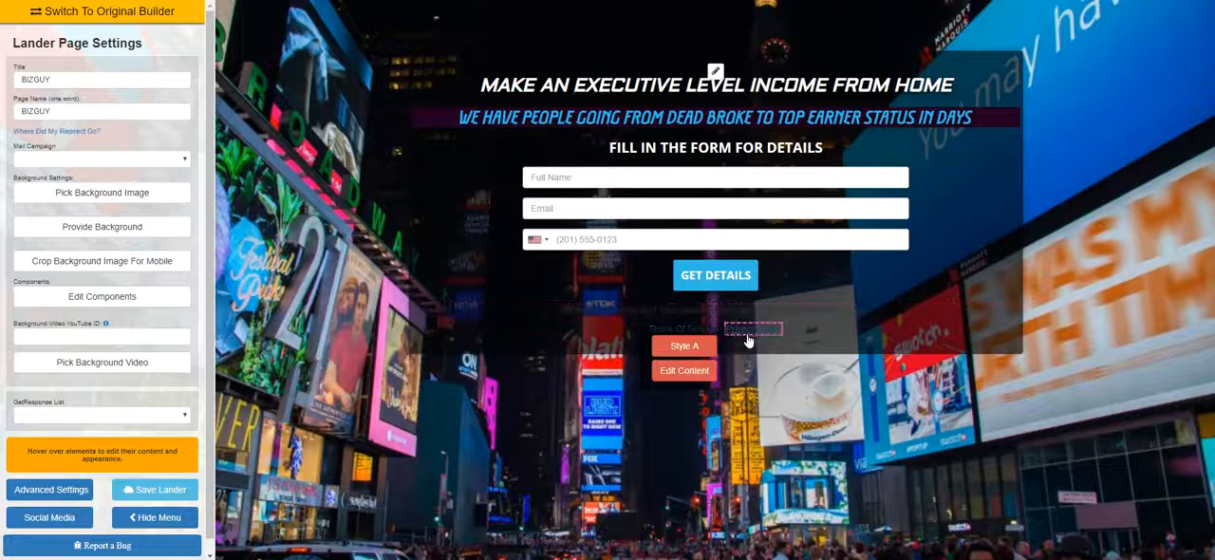
pyautogui.click(155, 517)
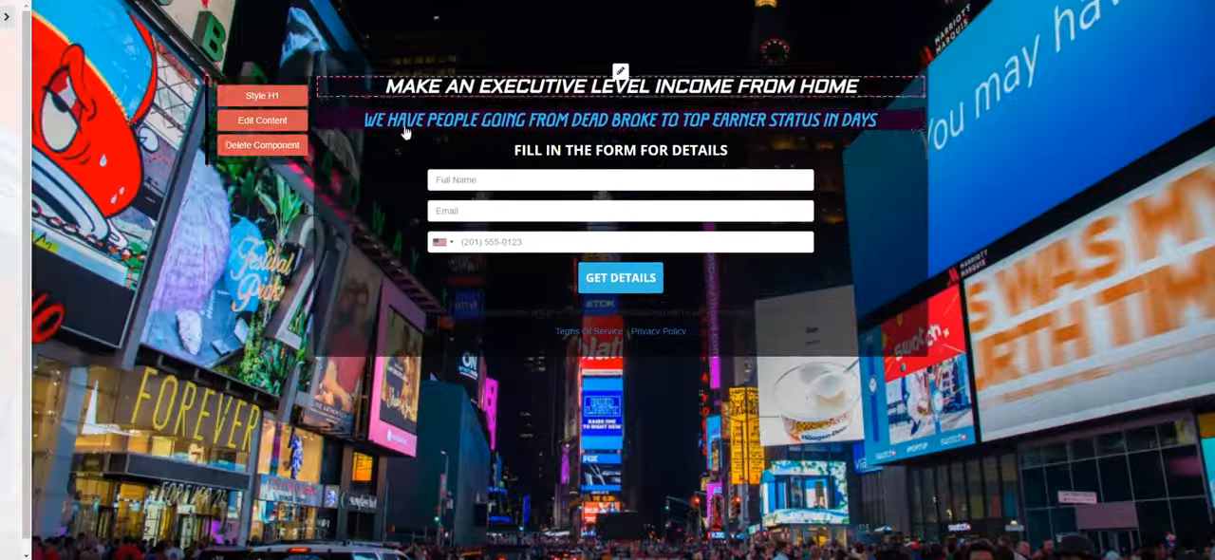